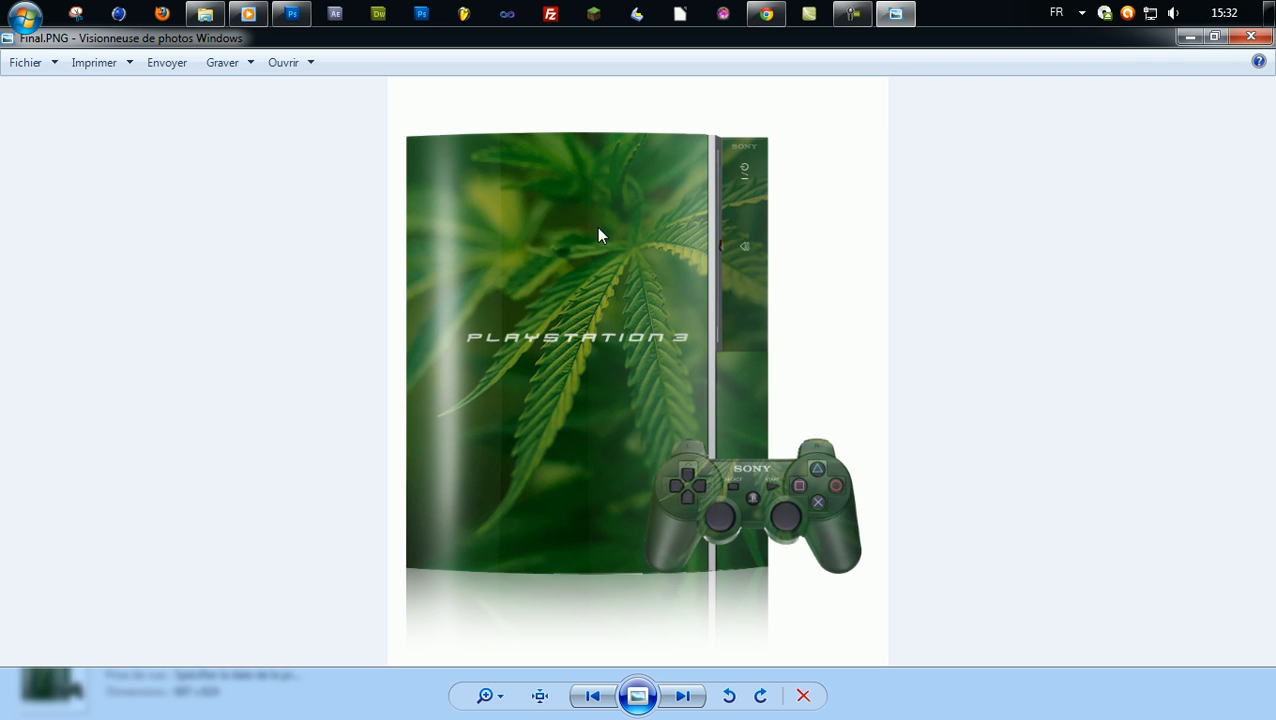
Step: Examine the source images in the Tuto Skin ps3 folder and return to the Final.PNG preview
left_click(205, 13)
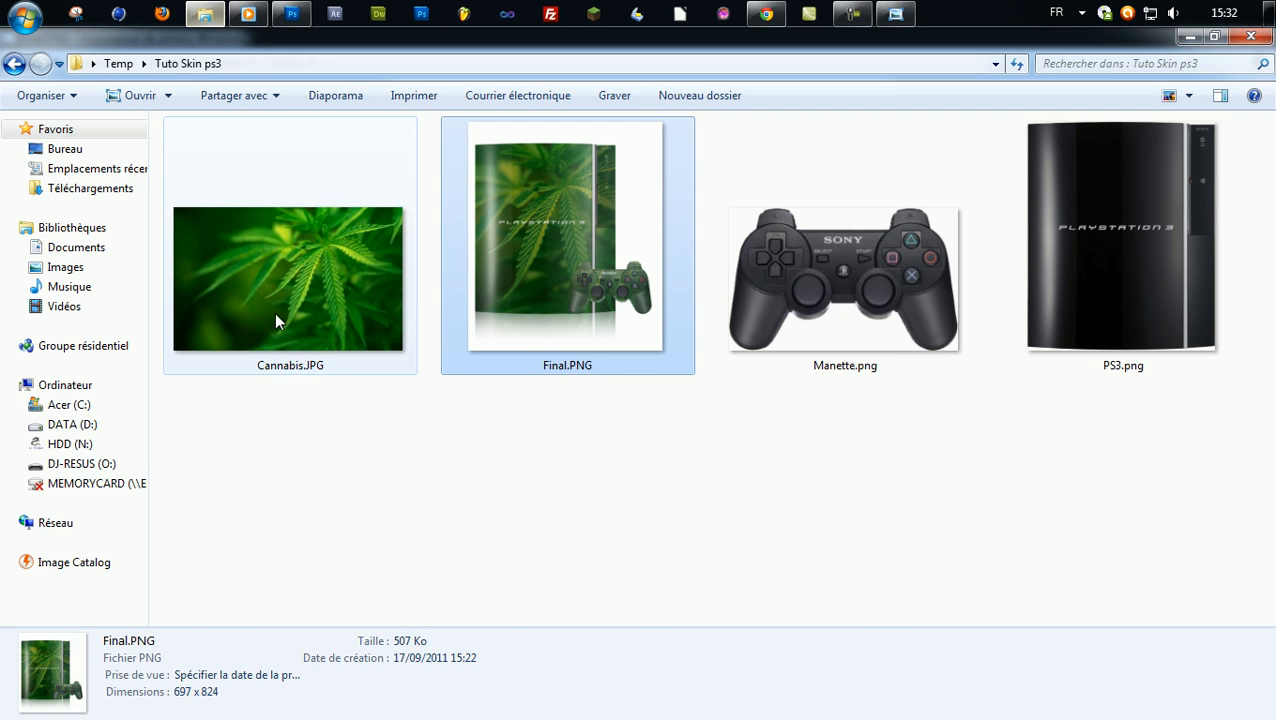
left_click(277, 281)
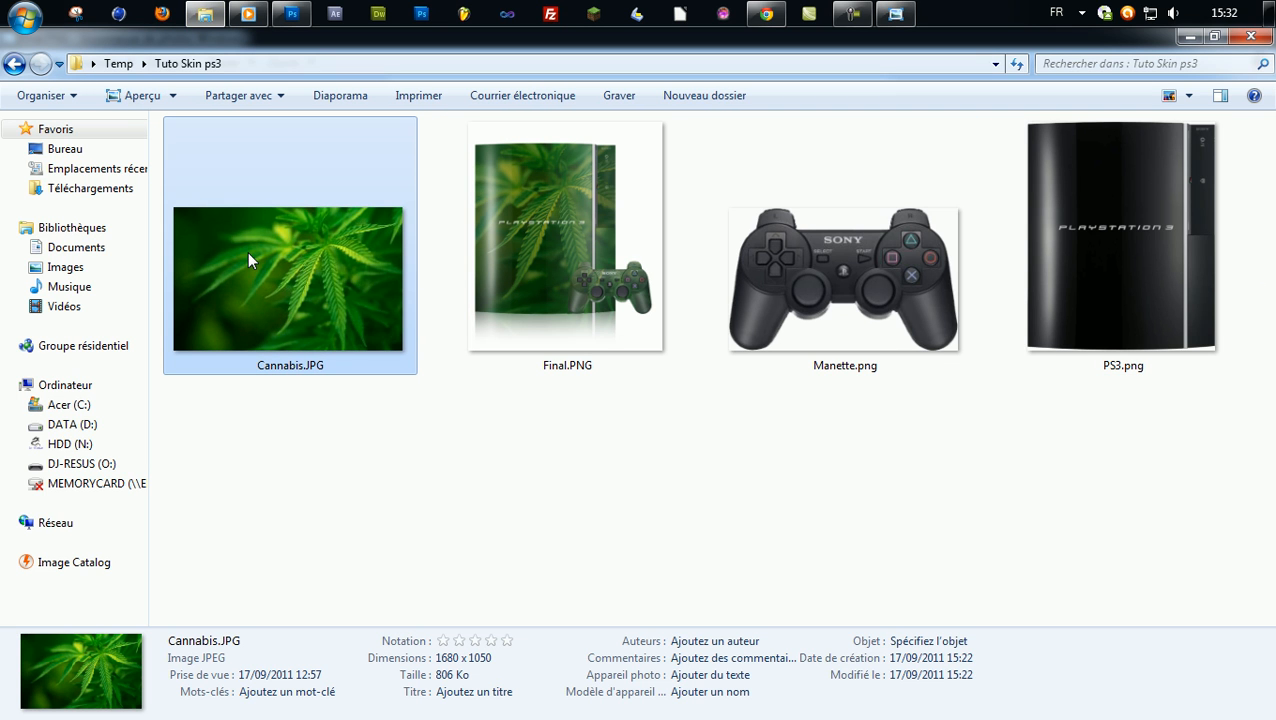
left_click(336, 496)
left_click(337, 276)
left_click(318, 414)
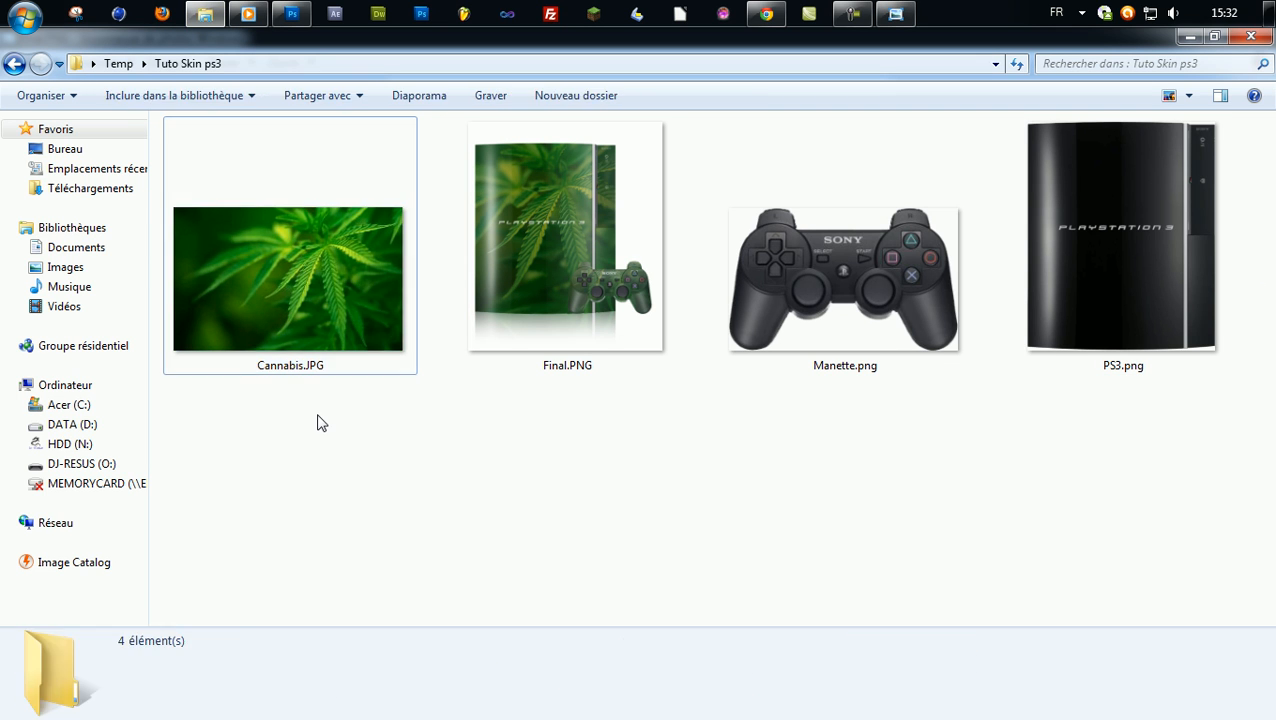
left_click(618, 228)
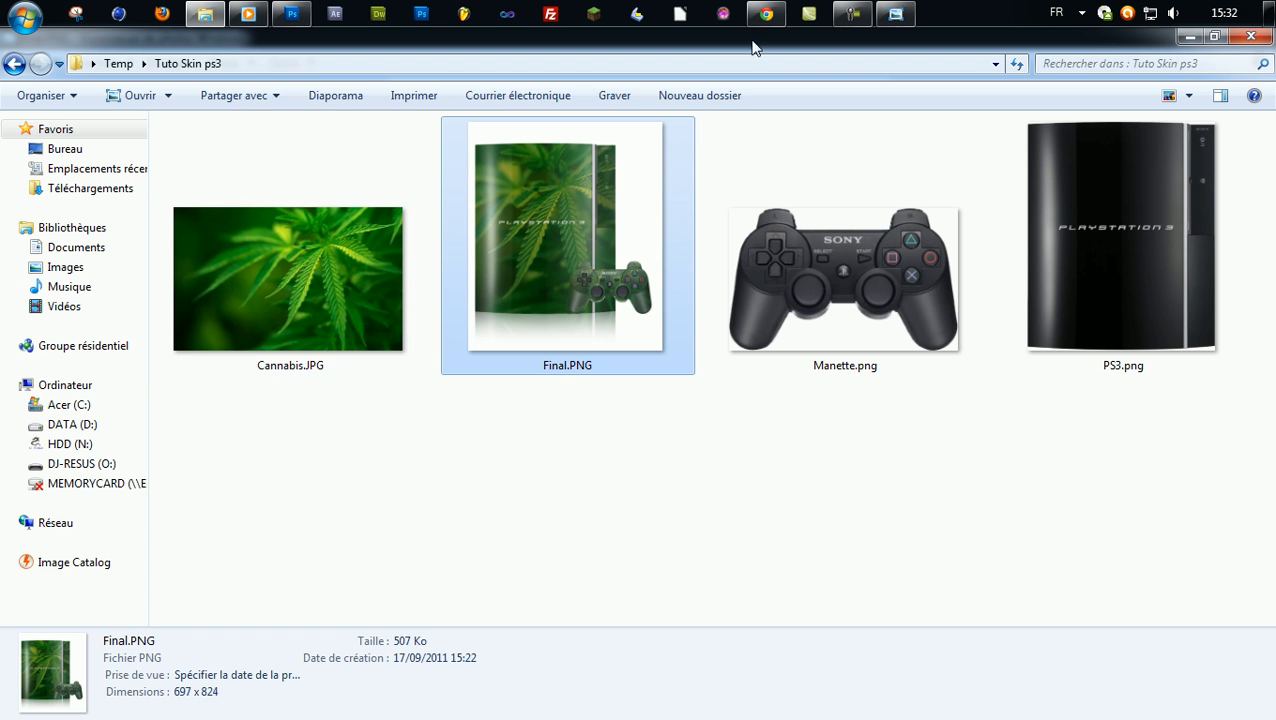
left_click(920, 10)
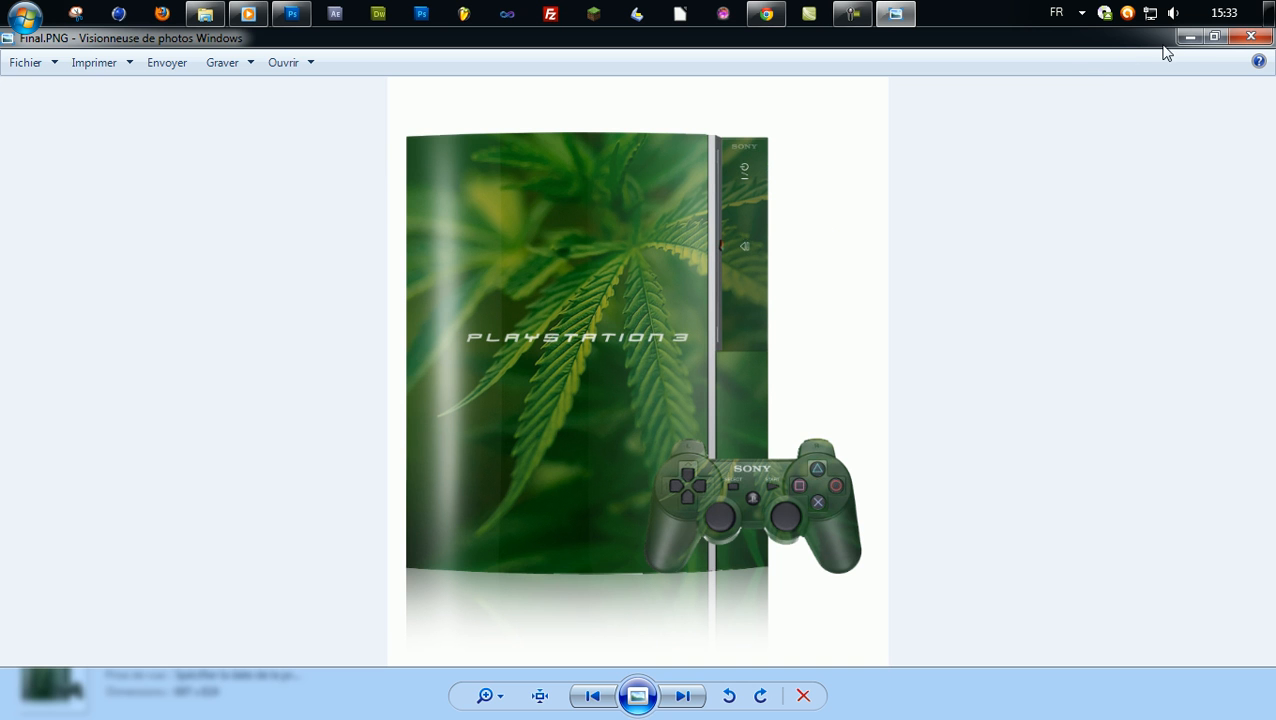
Step: Switch to the browser, look through the sections of Elchikokevo's Forum and a Facebook page, and minimize the browser
left_click(775, 14)
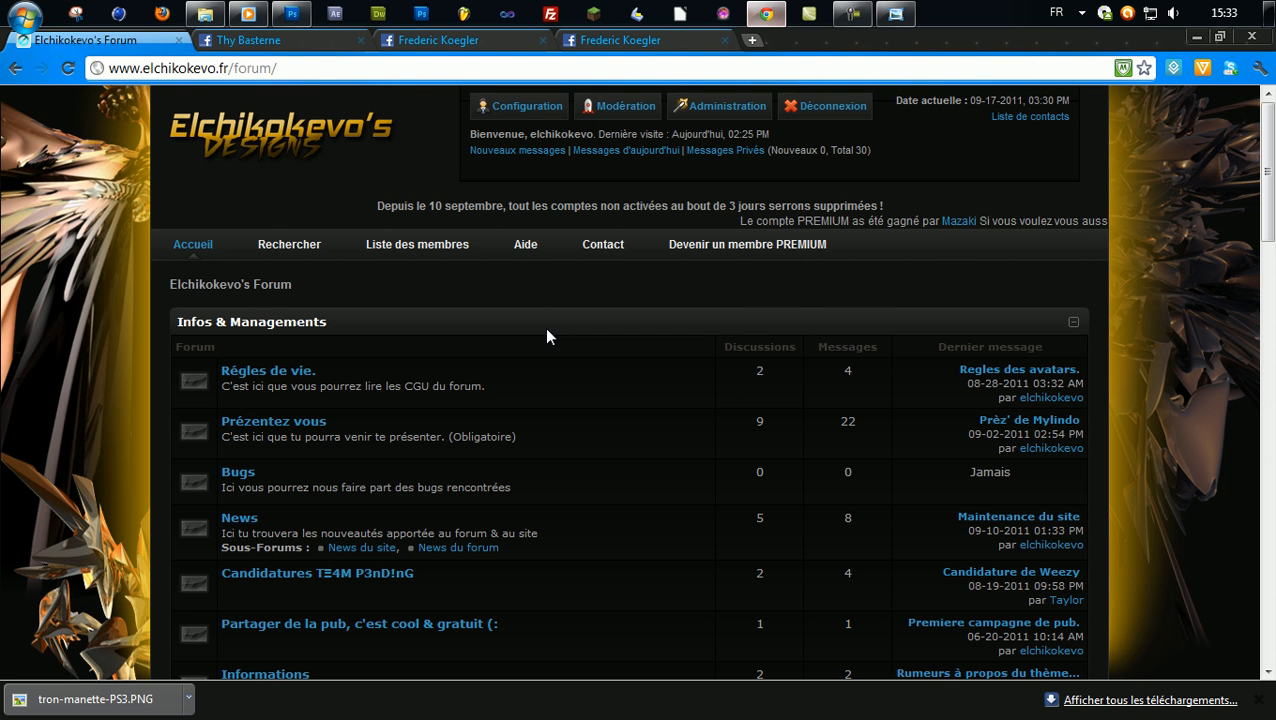
scroll(436, 297, "down", 20)
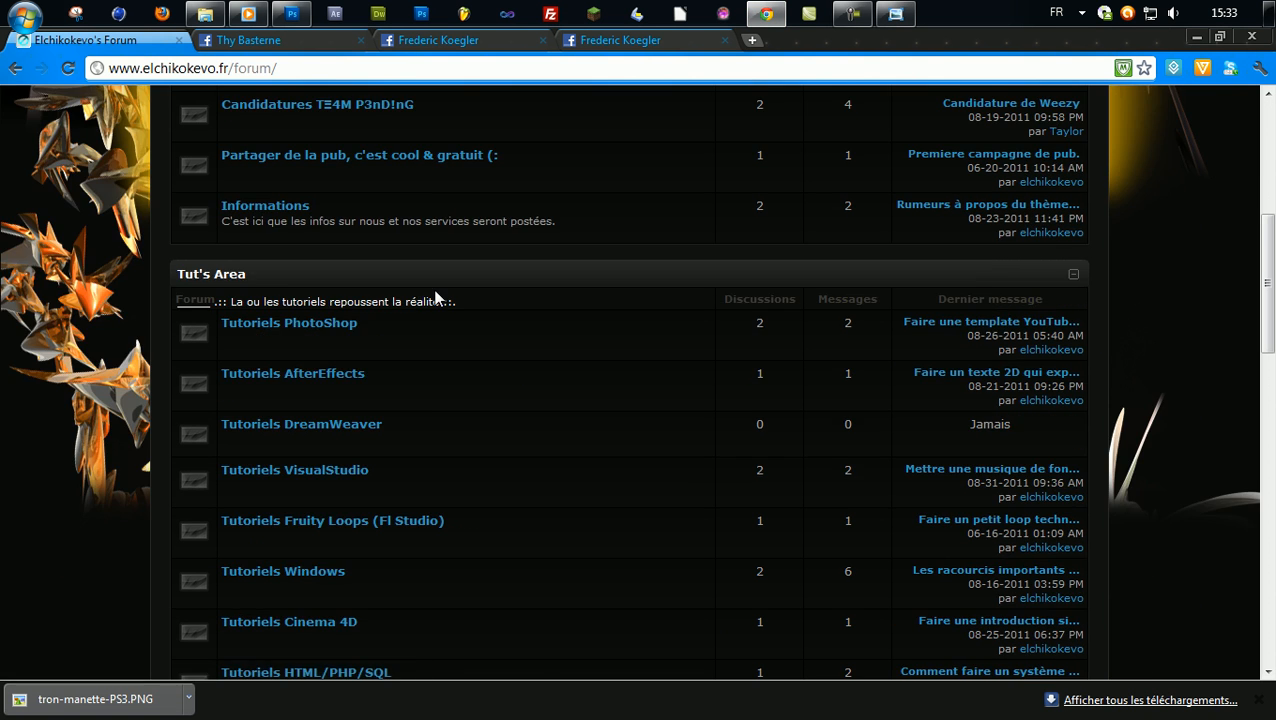
scroll(431, 334, "up", 4)
scroll(430, 338, "up", 2)
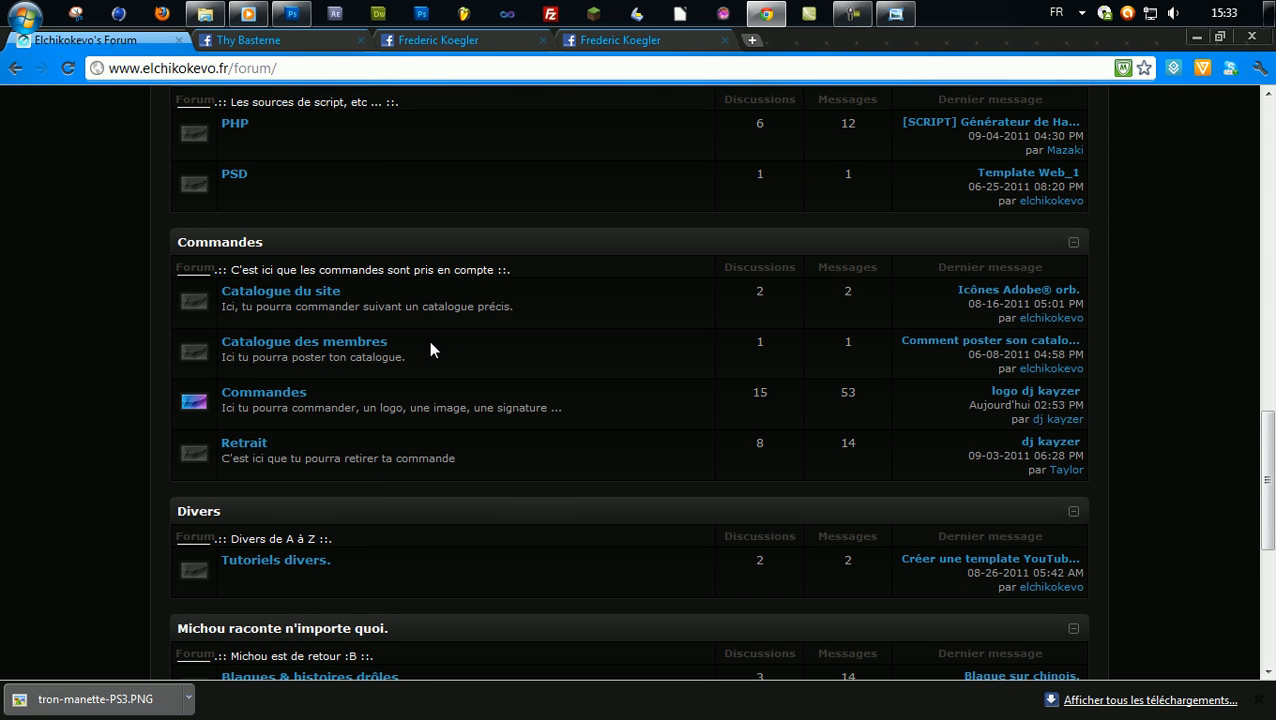
scroll(741, 475, "down", 5)
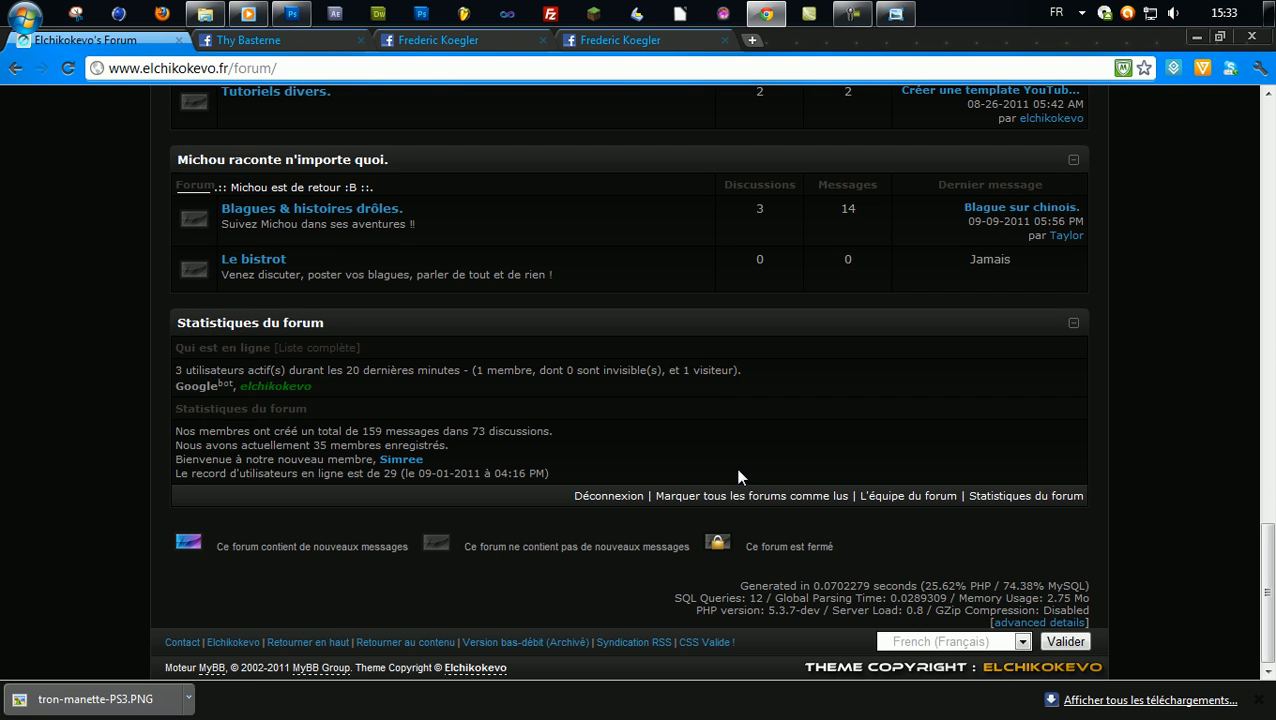
scroll(700, 580, "up", 20)
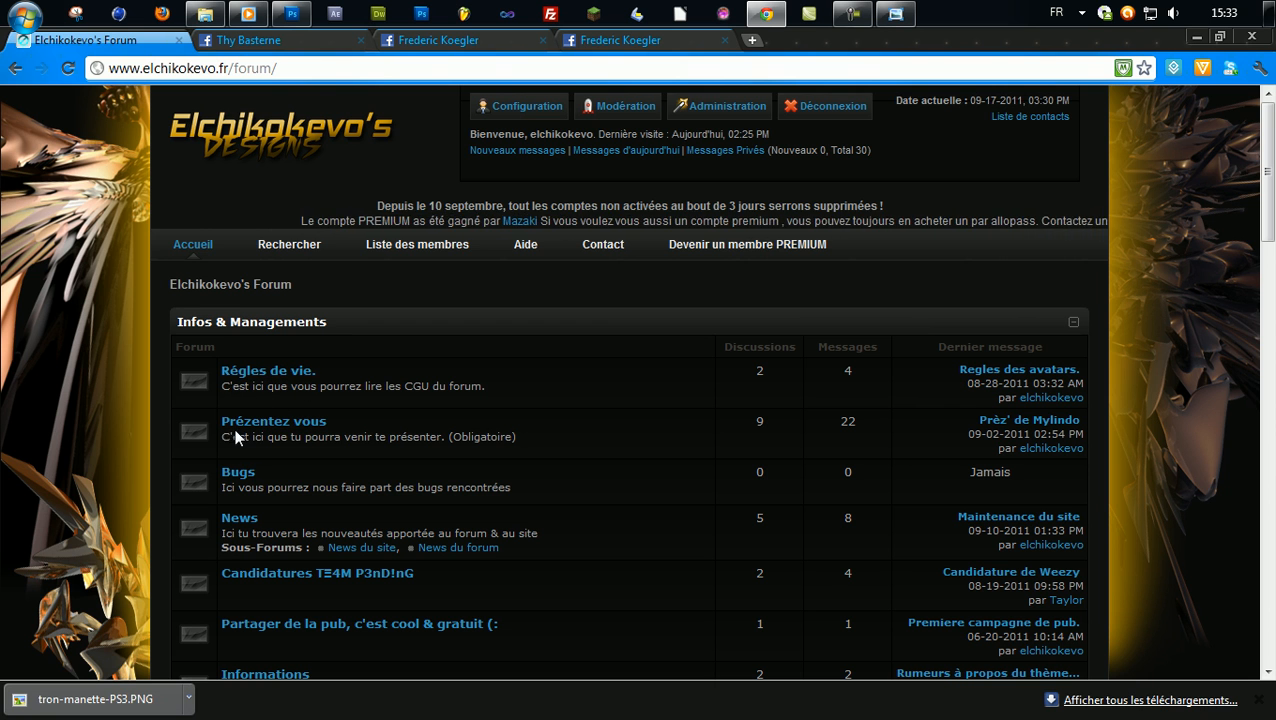
scroll(251, 620, "down", 2)
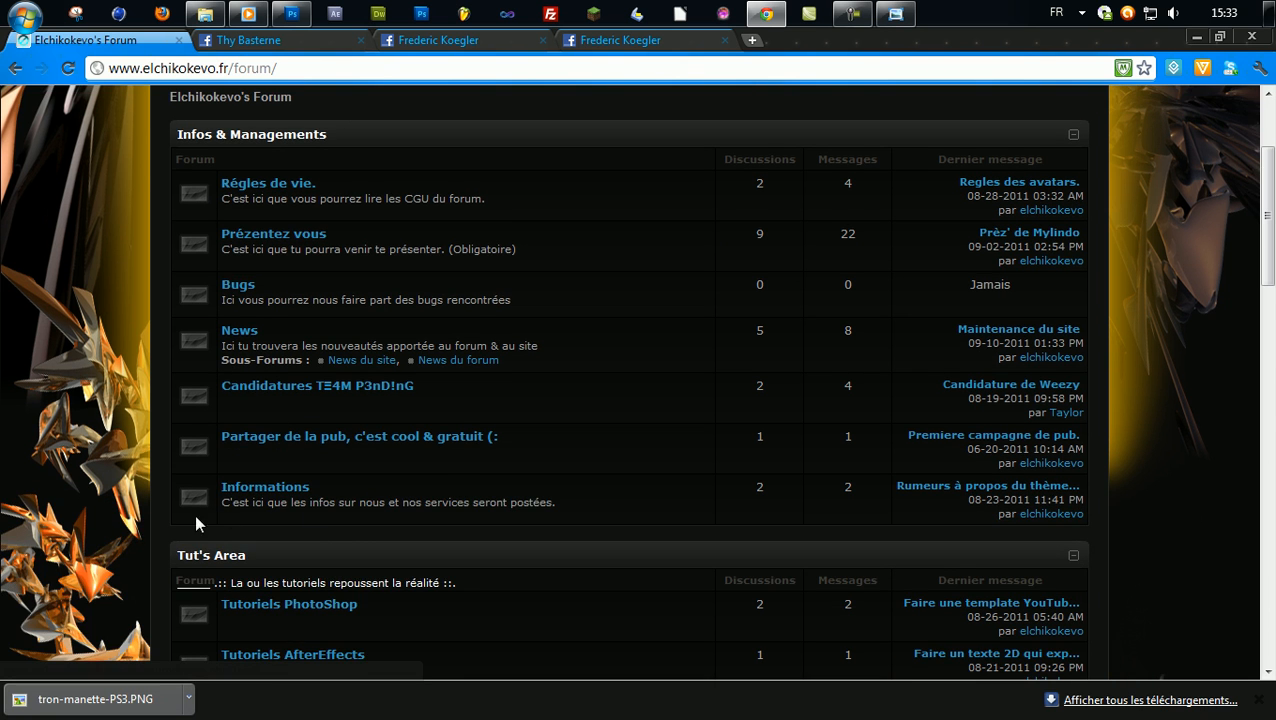
scroll(490, 433, "up", 2)
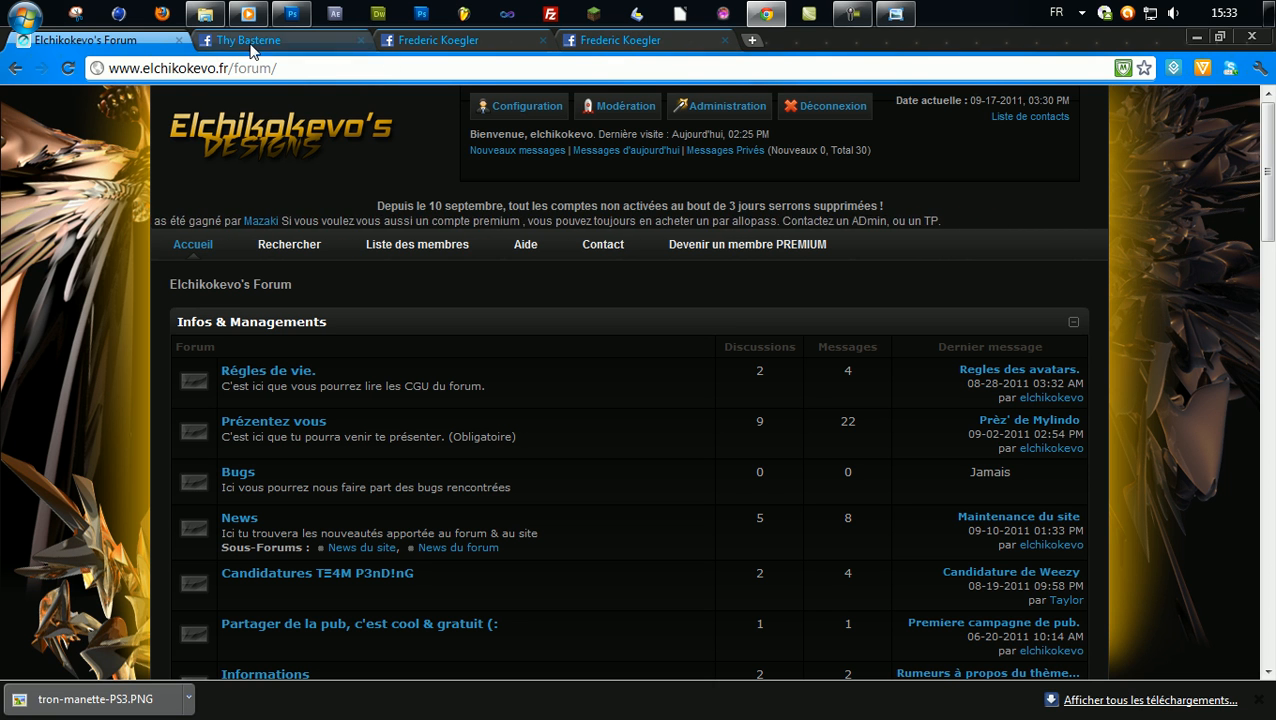
left_click(620, 40)
left_click(1194, 38)
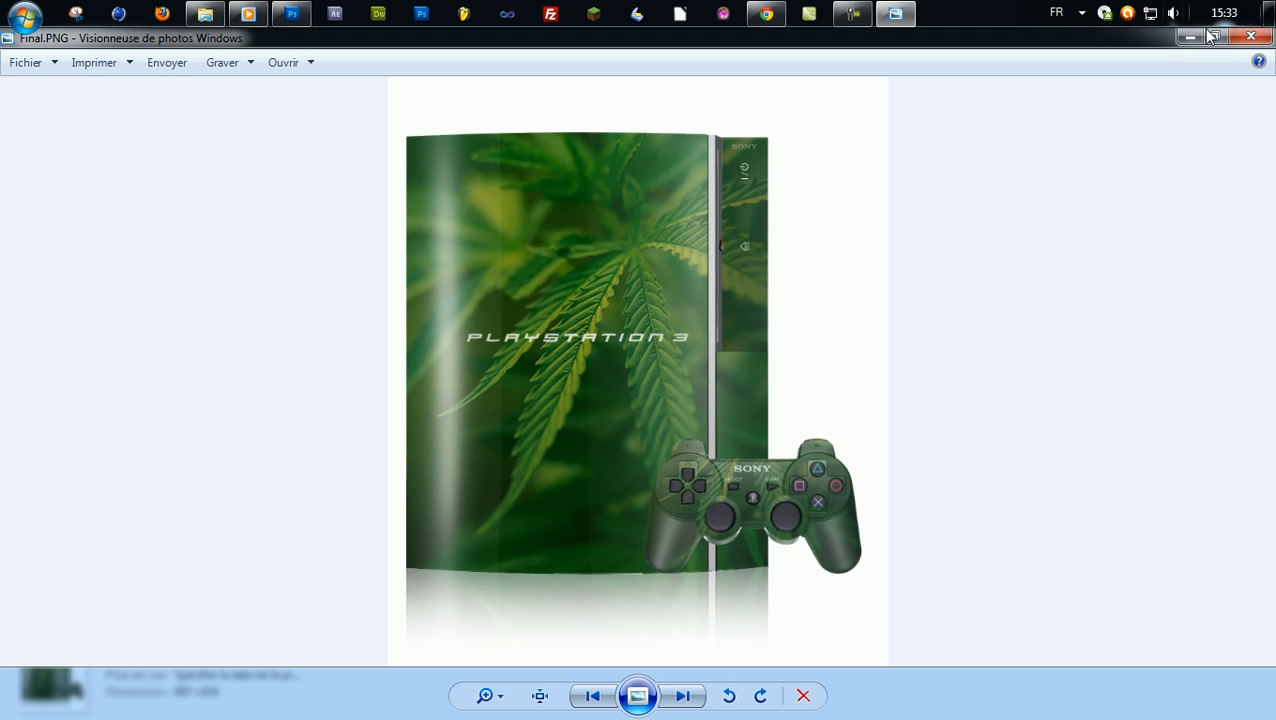
Step: Close the Final.PNG preview and clear the folder window away to show the desktop
left_click(1250, 37)
left_click(725, 502)
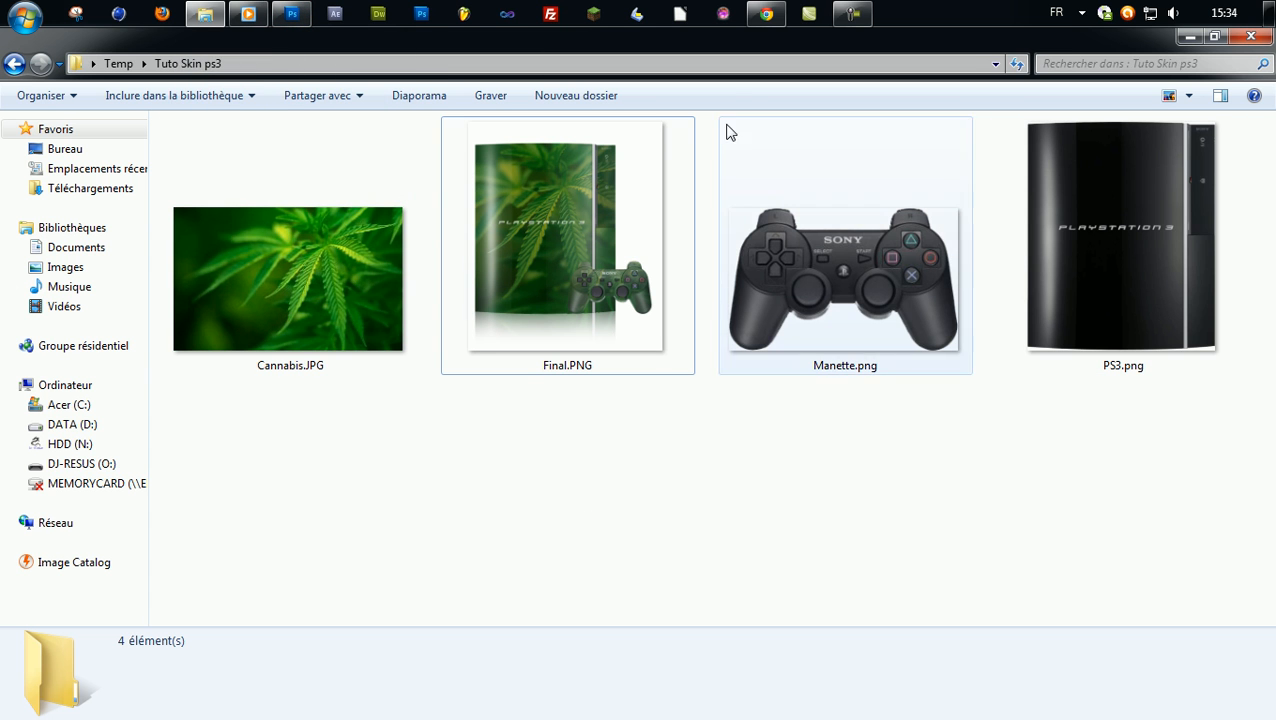
double_click(700, 40)
left_click_drag(745, 100, 1275, 190)
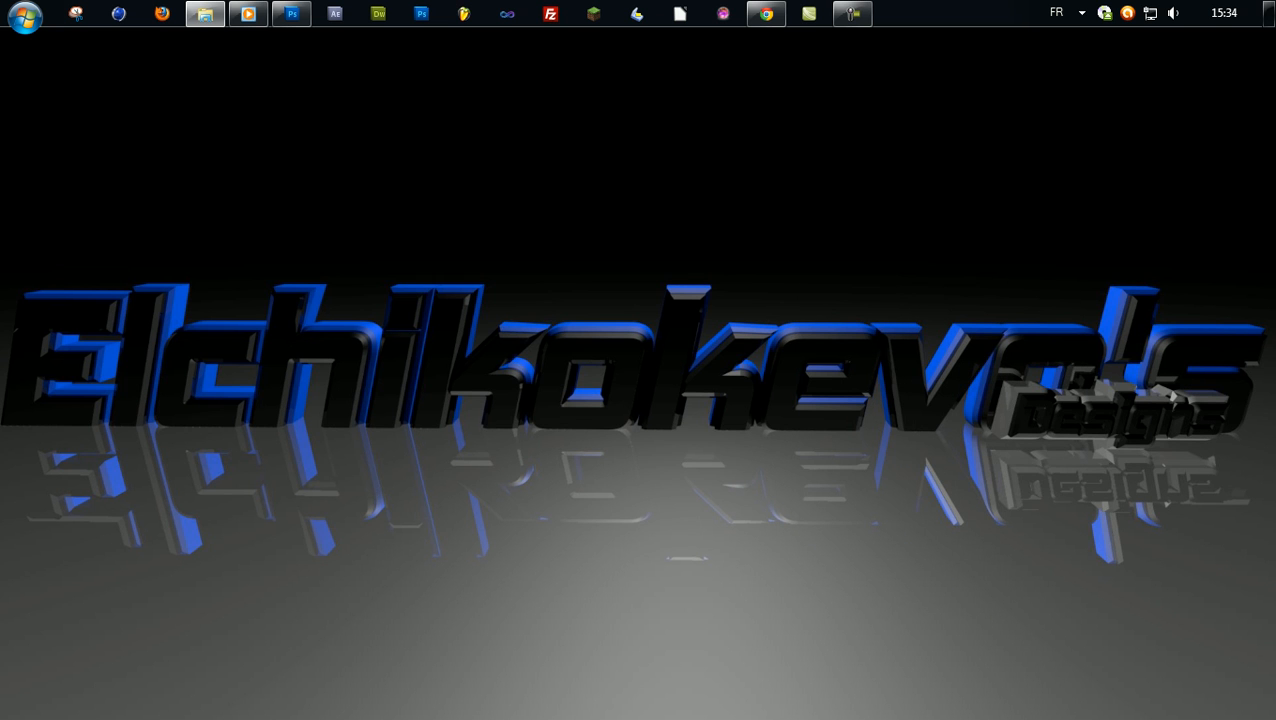
Step: Switch to Photoshop, start a new document and check the pixel dimensions of Final.PNG in the image folder
left_click(291, 14)
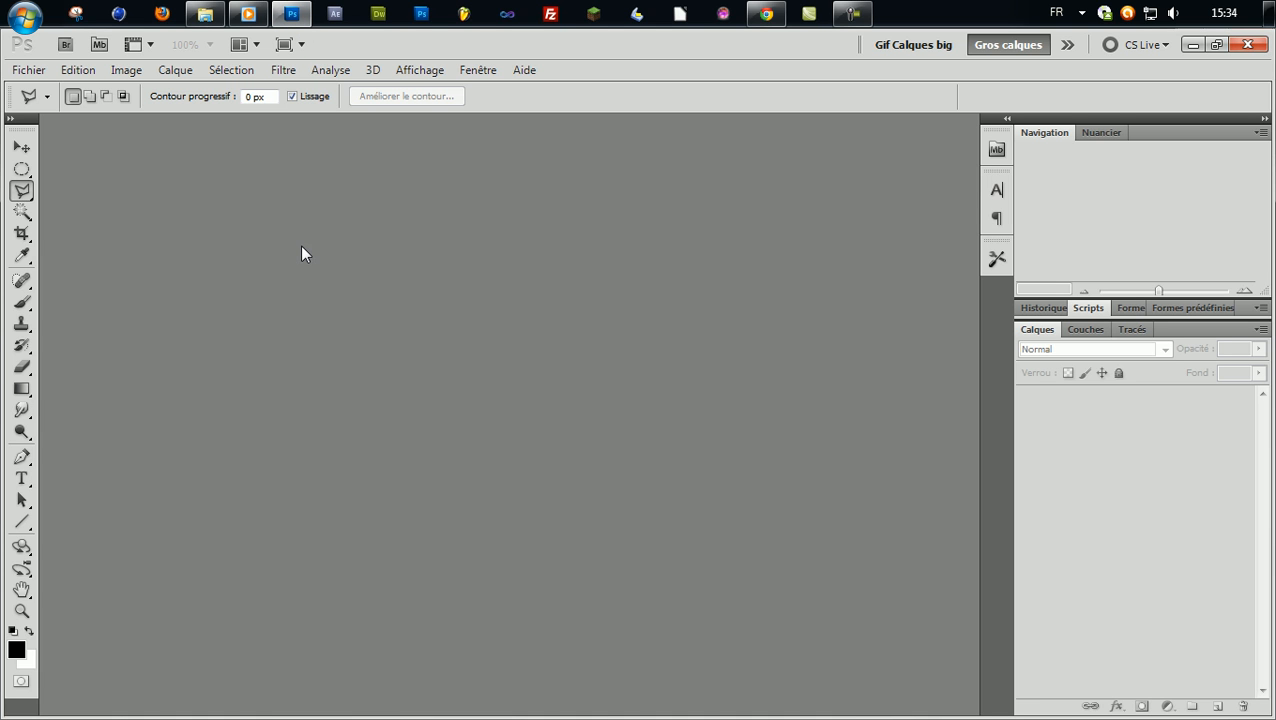
key("ctrl+n")
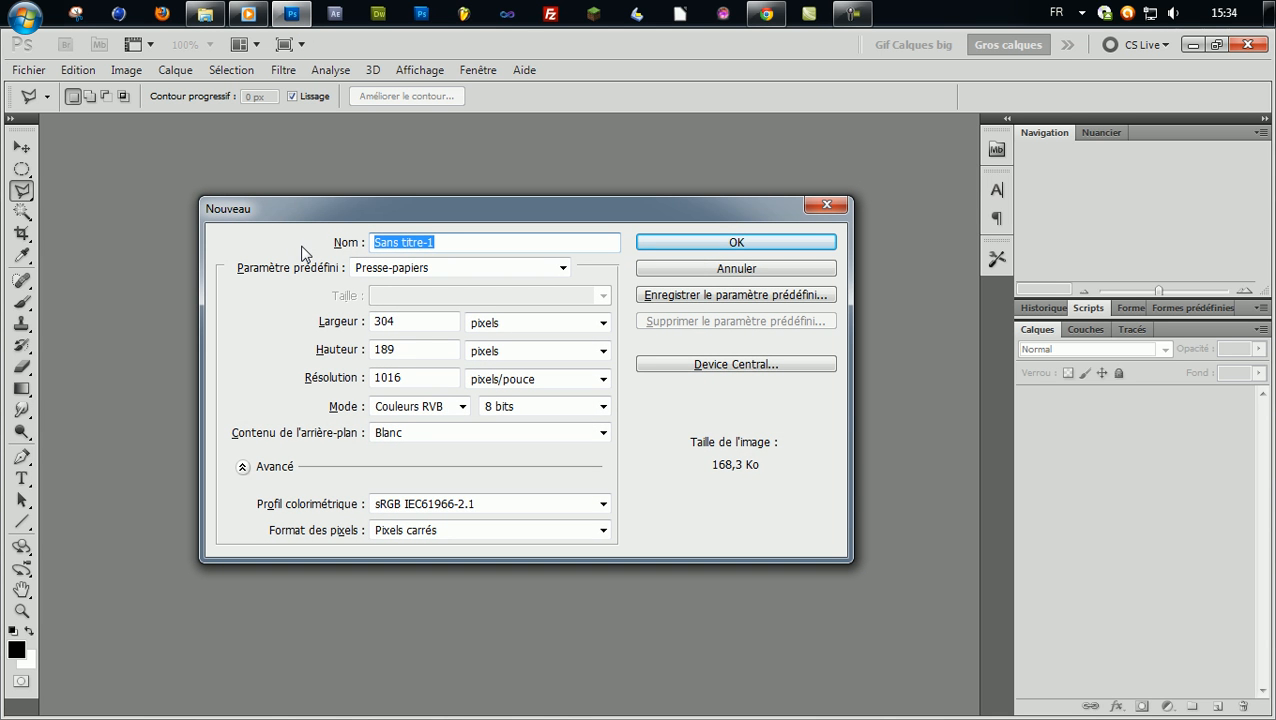
left_click(416, 322)
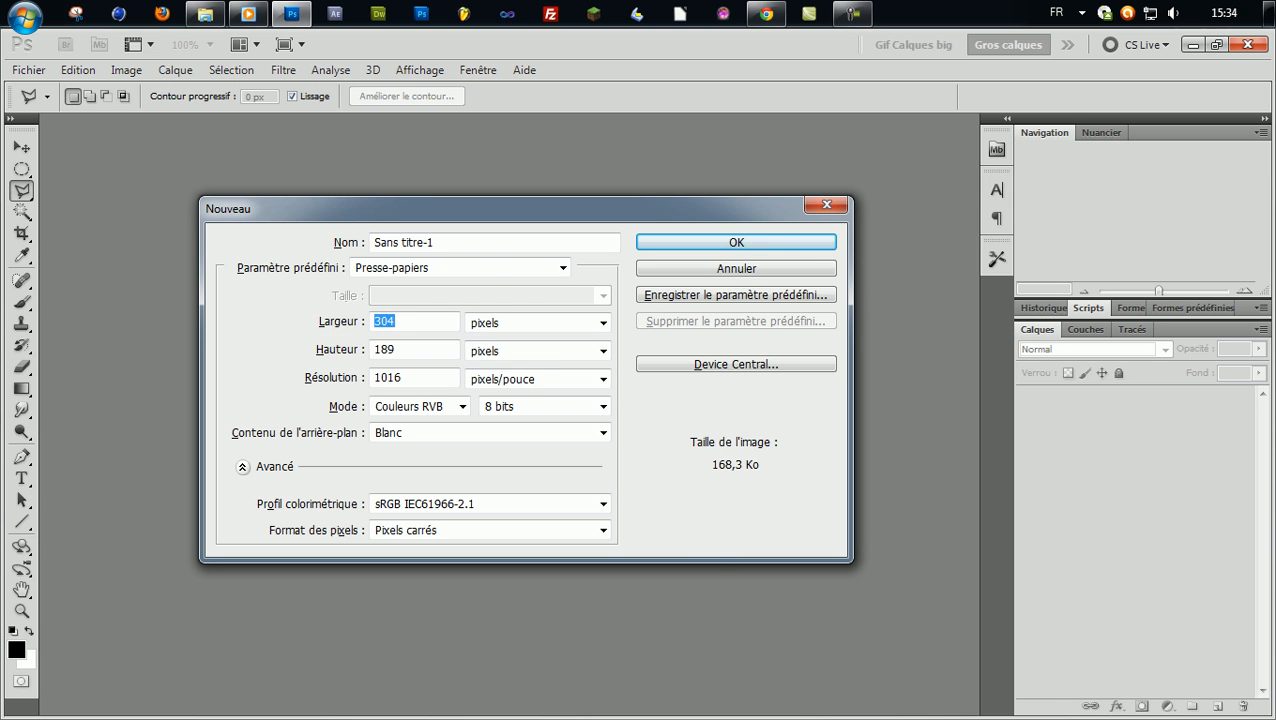
left_click_drag(1275, 60, 823, 3)
left_click(577, 303)
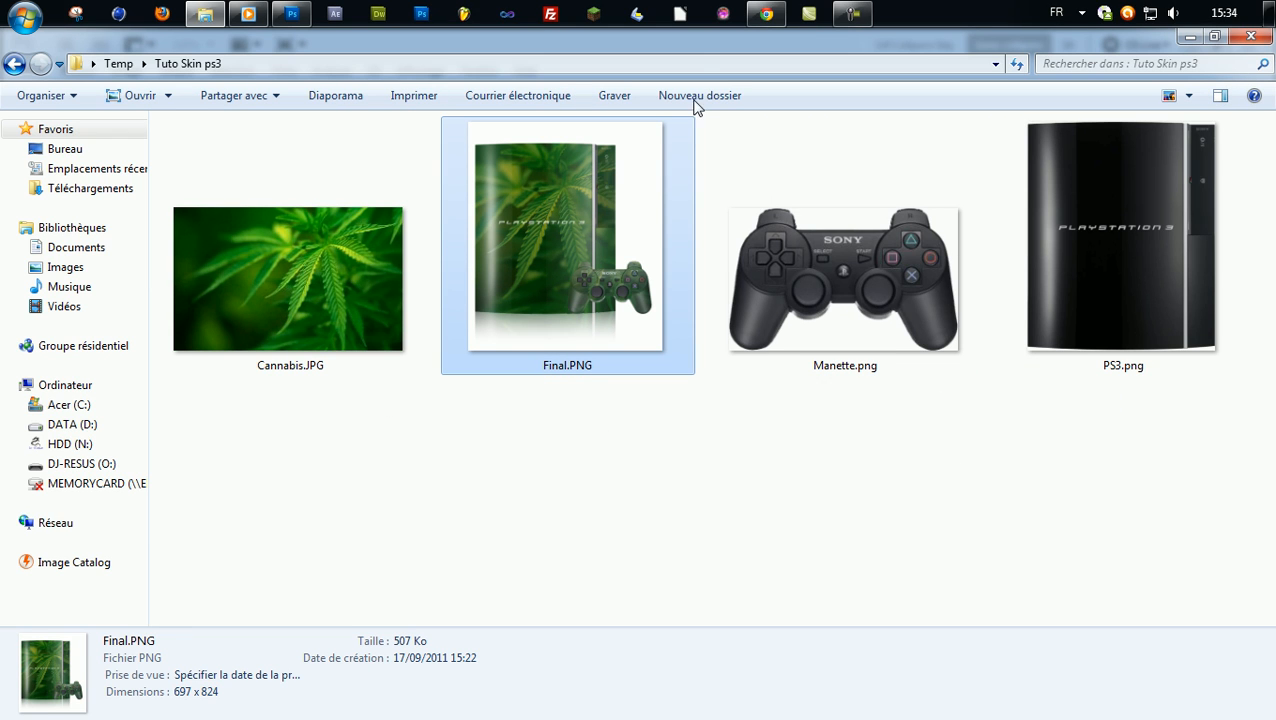
Step: Create the document 700 pixels wide and about 830 pixels high, and convert its background into a regular layer
left_click(291, 13)
left_click(408, 325)
left_click_drag(408, 325, 308, 316)
type("700")
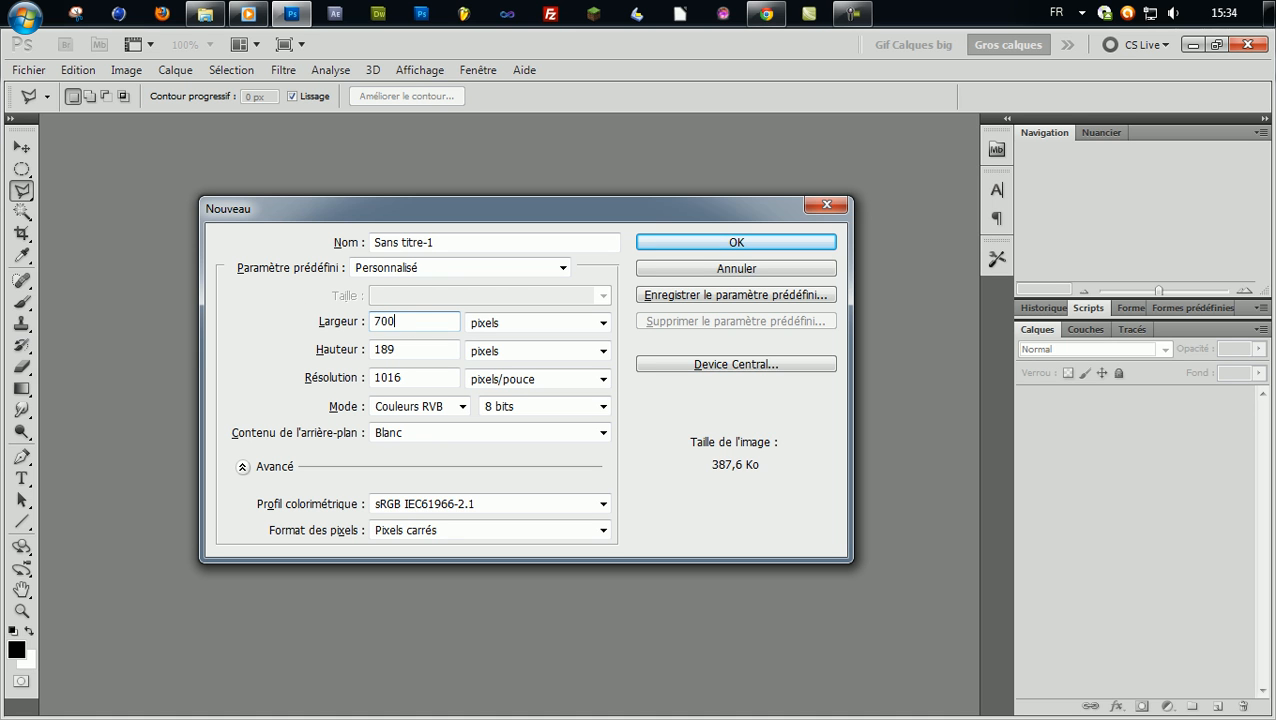
key("Tab")
type("800")
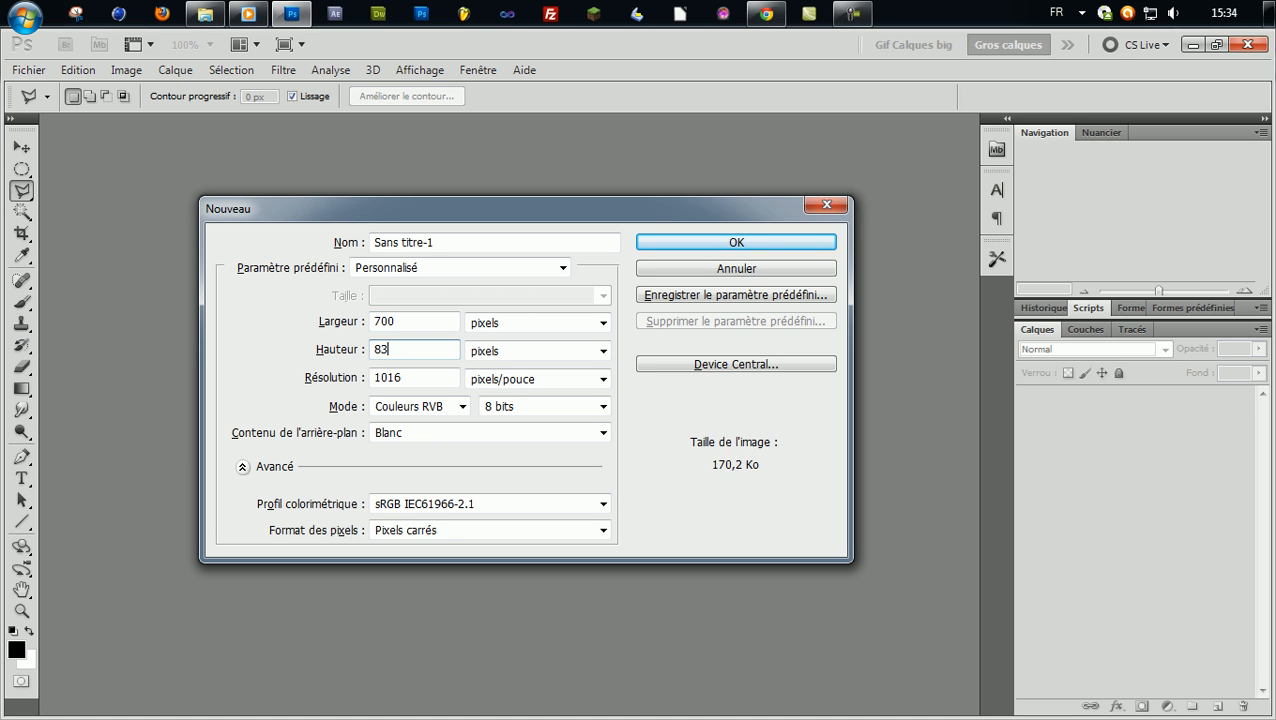
key("Return")
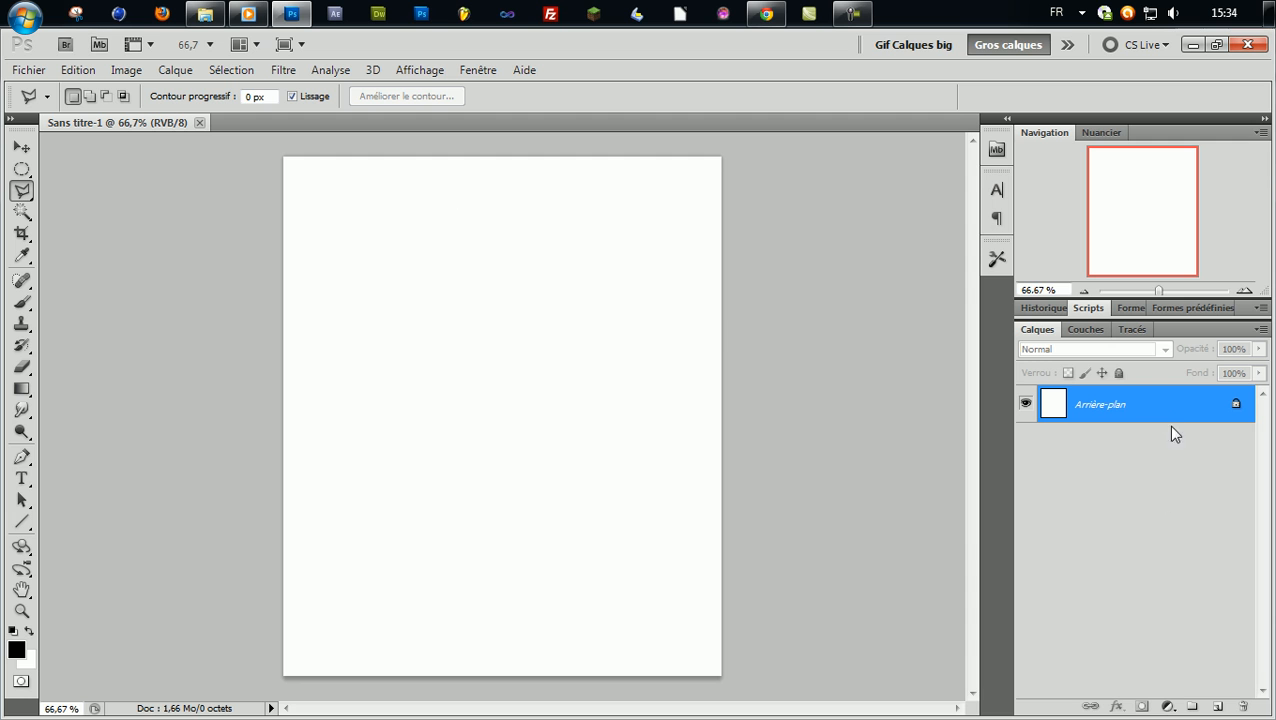
double_click(1157, 413)
left_click(838, 222)
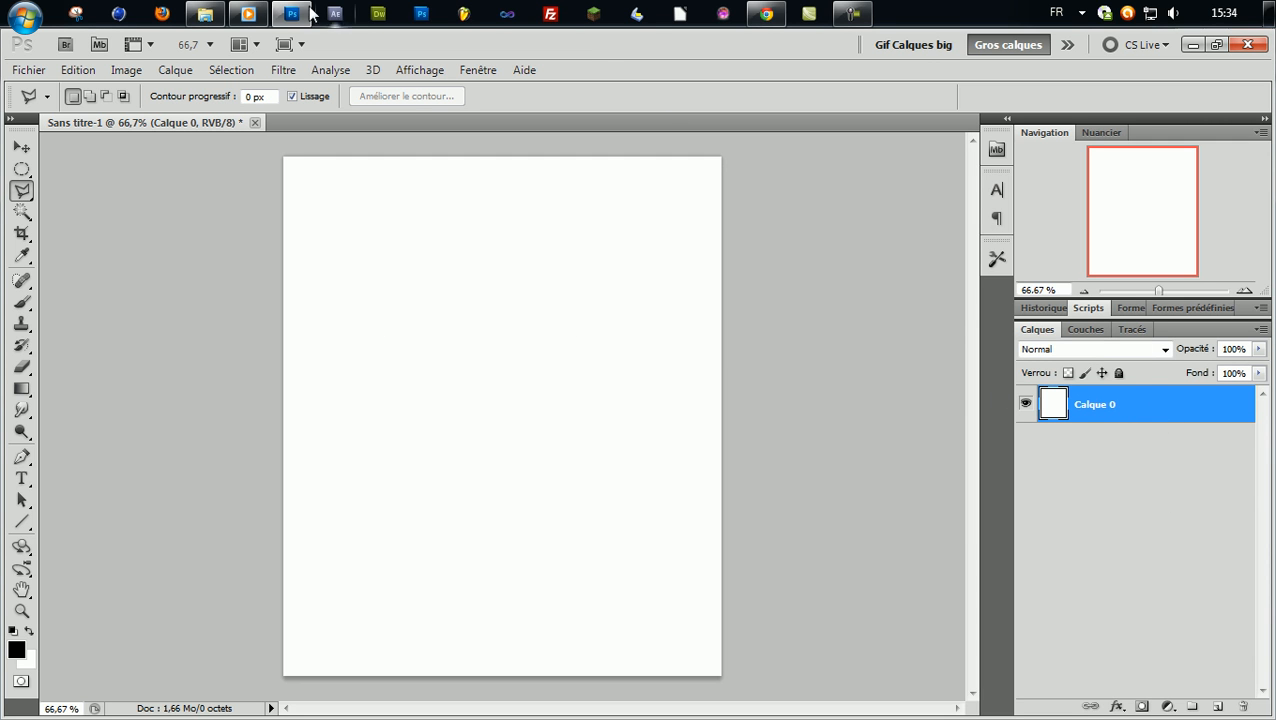
Step: Place PS3.png from the Tuto Skin ps3 folder into the new document at its original size
left_click(205, 13)
left_click(1106, 235)
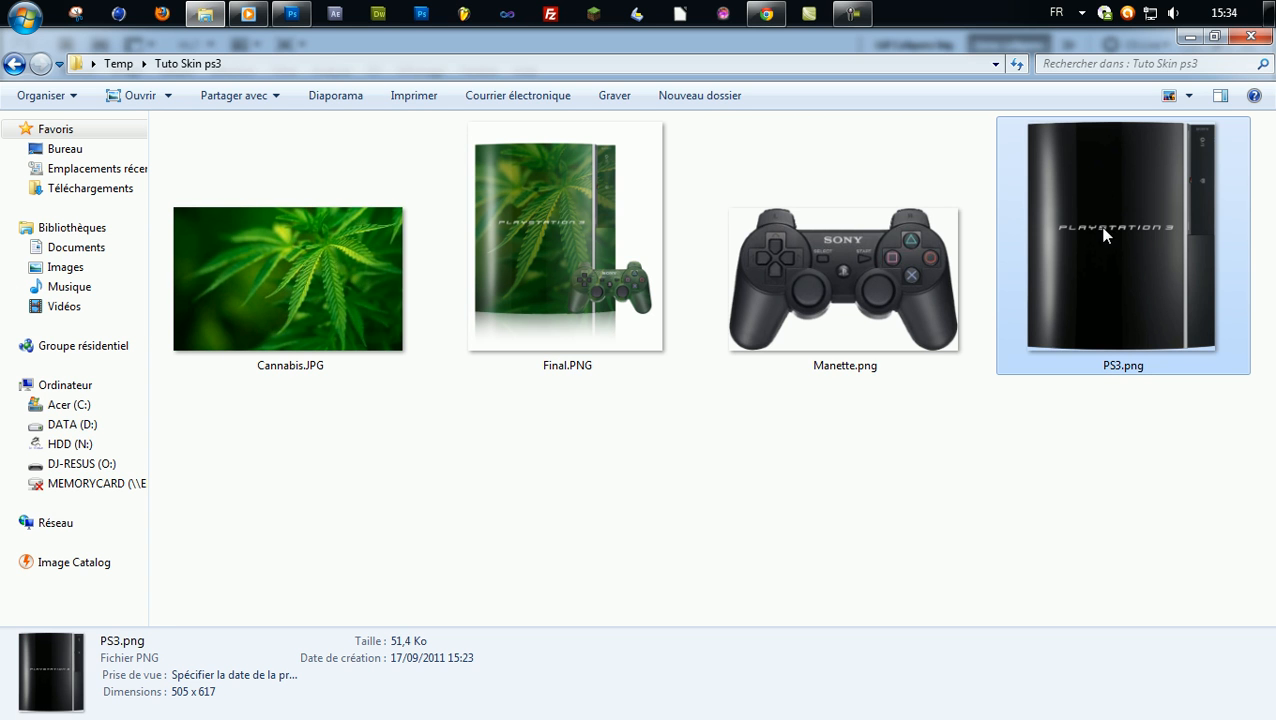
left_click_drag(1146, 246, 387, 399)
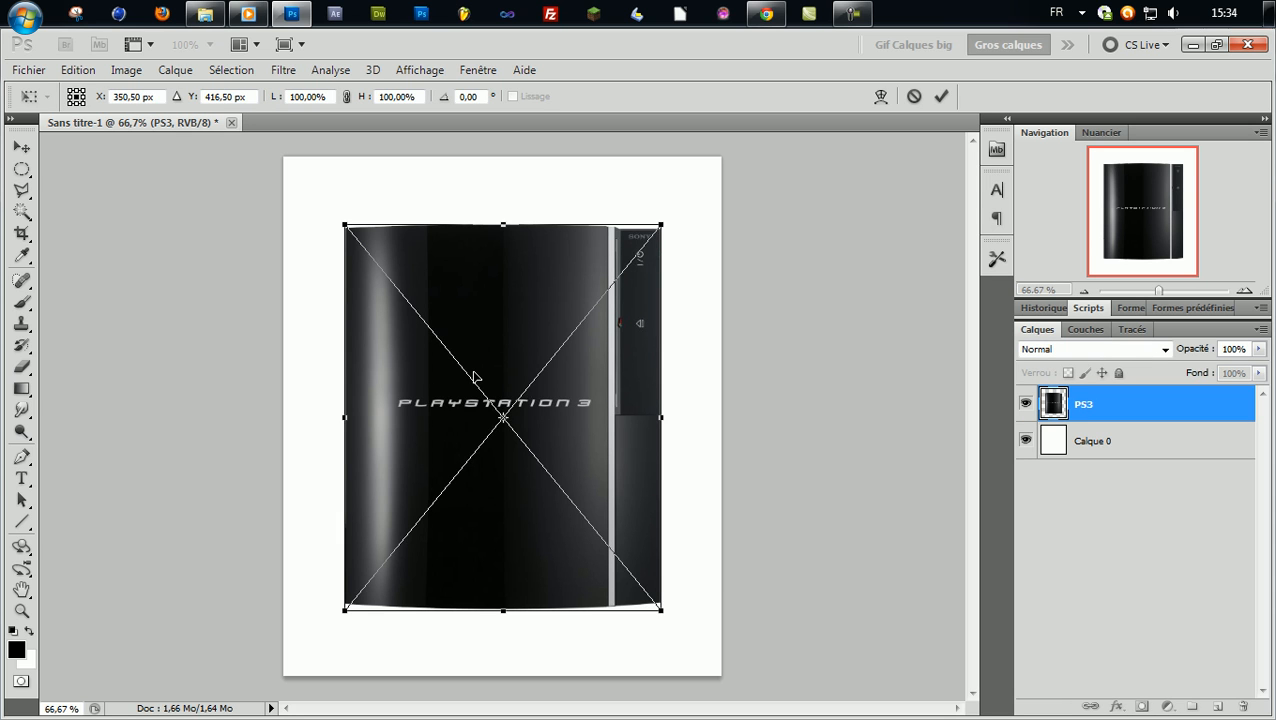
key("Return")
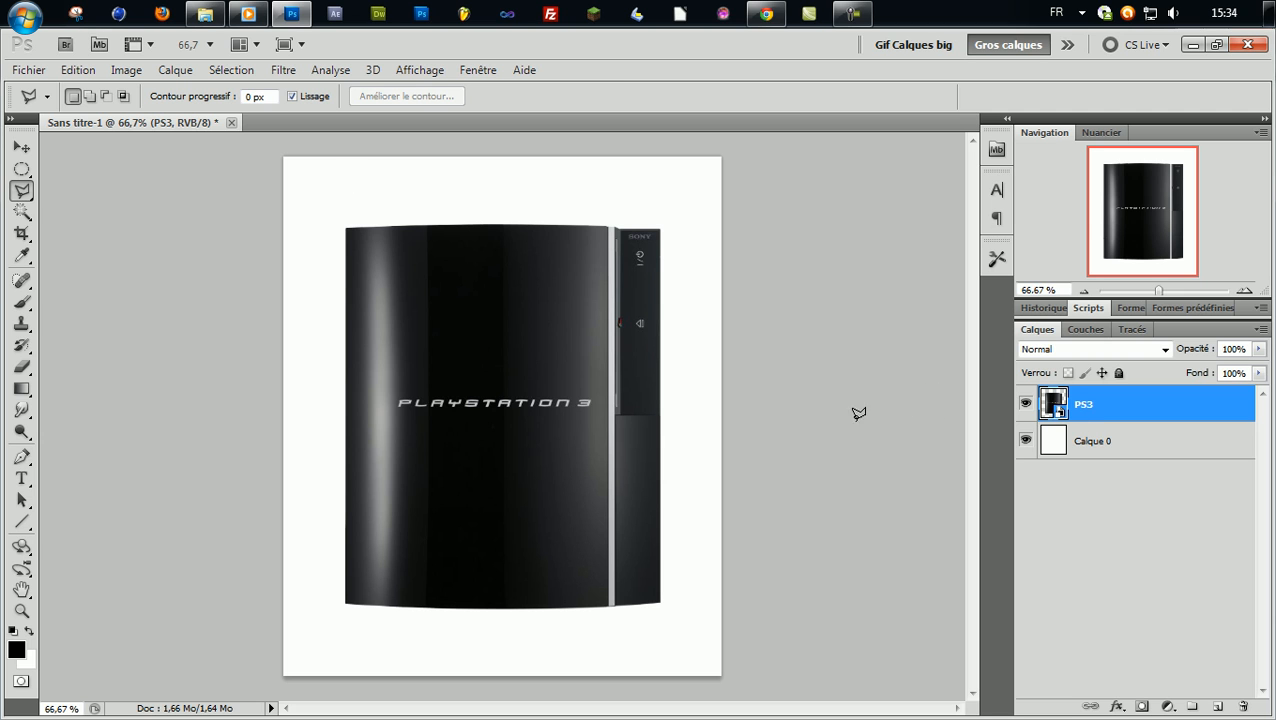
Step: Move the console image toward the left edge of the canvas, keeping it about vertically centred
key("v")
left_click_drag(525, 437, 477, 460)
mouse_move(459, 306)
left_mouse_down()
mouse_move(447, 276)
mouse_move(457, 285)
left_mouse_up()
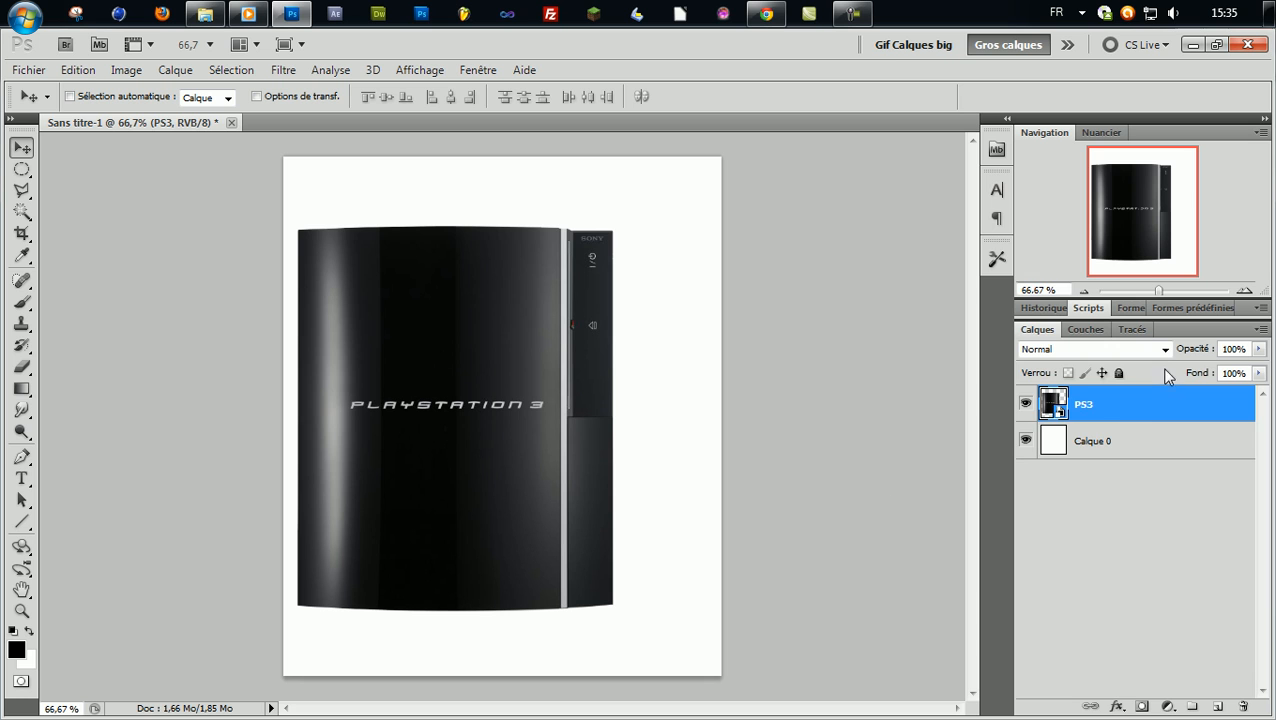
Step: Rasterize the PS3 layer
right_click(1150, 406)
left_click(1192, 406)
right_click(1149, 410)
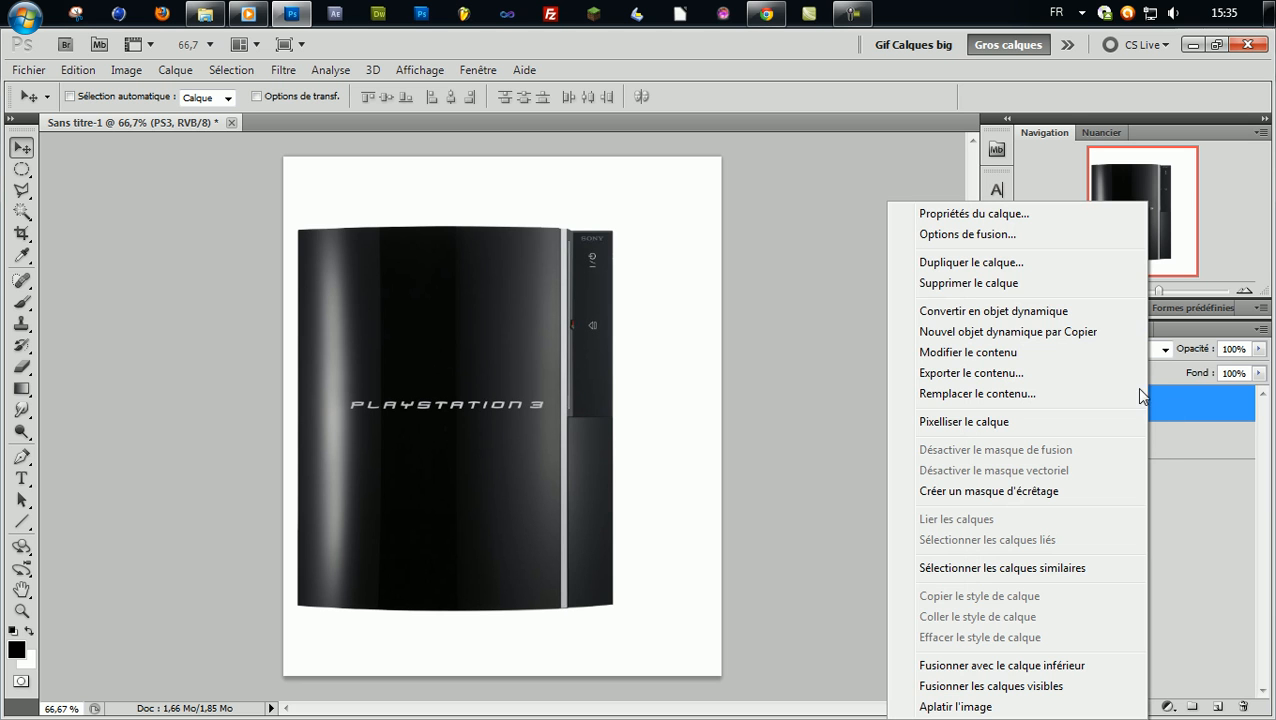
left_click(970, 418)
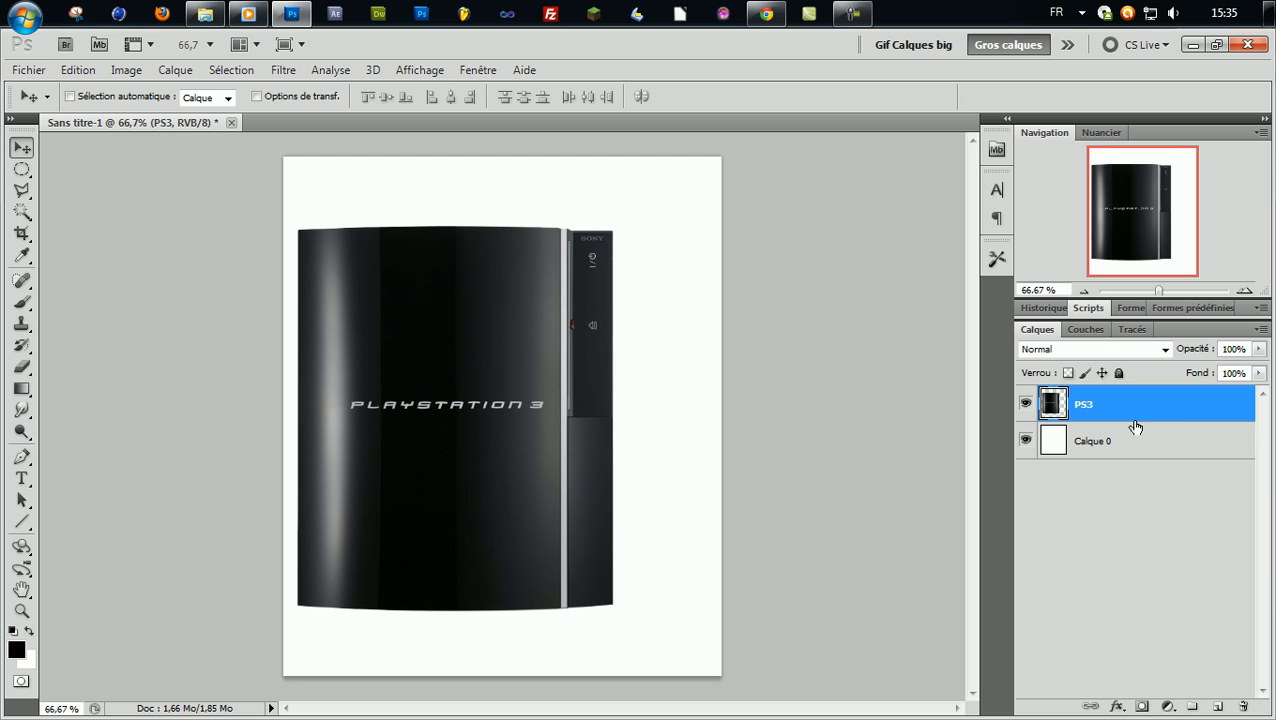
left_click(205, 14)
left_click(863, 241)
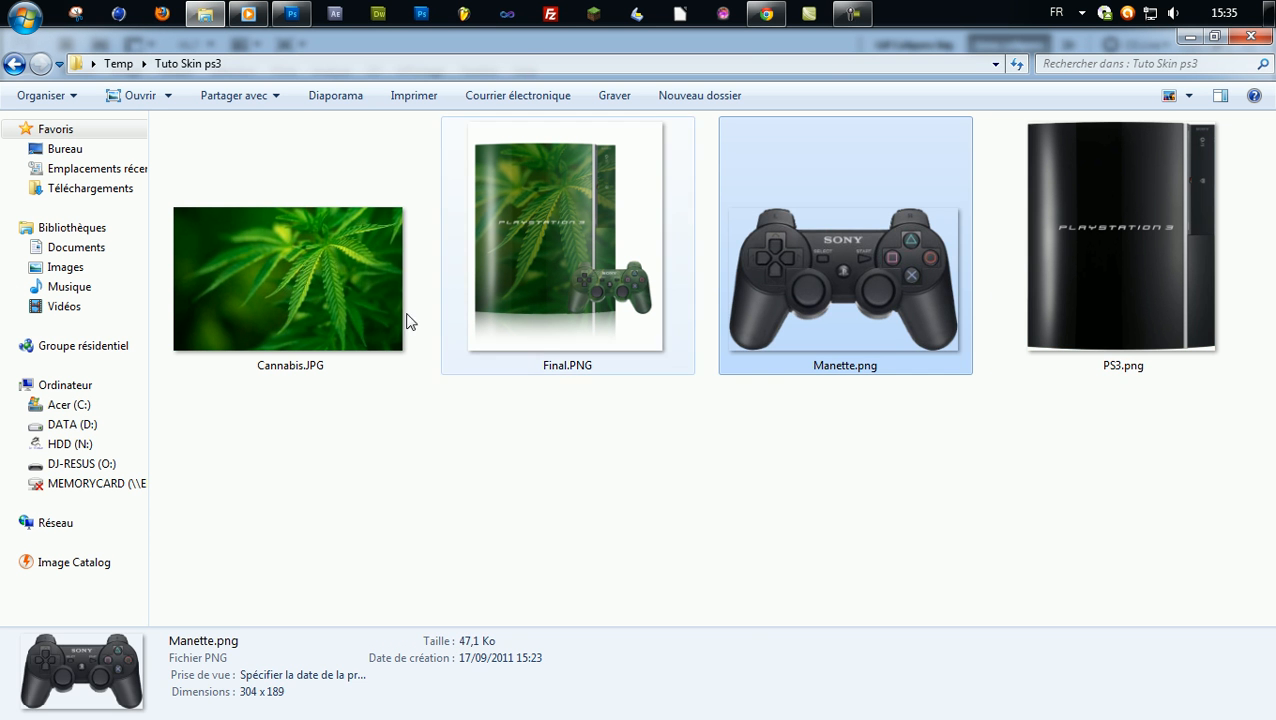
left_click(249, 328)
left_click_drag(328, 322, 379, 348)
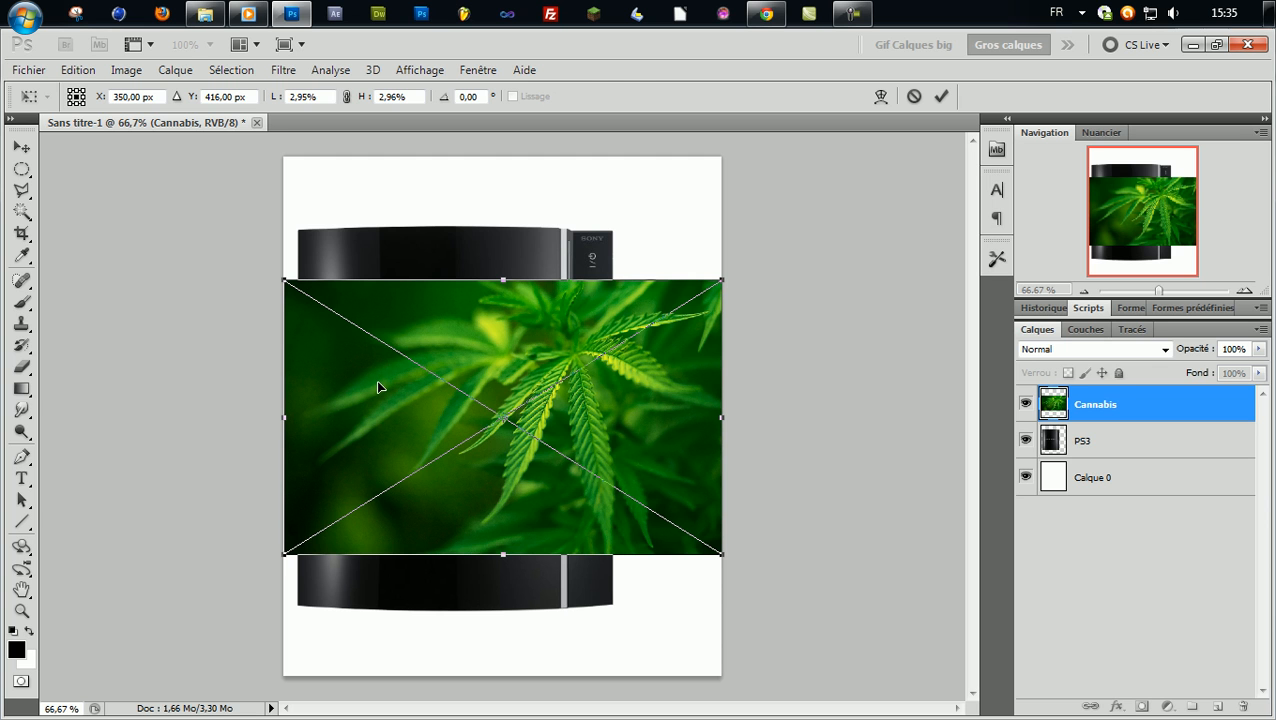
key("Escape")
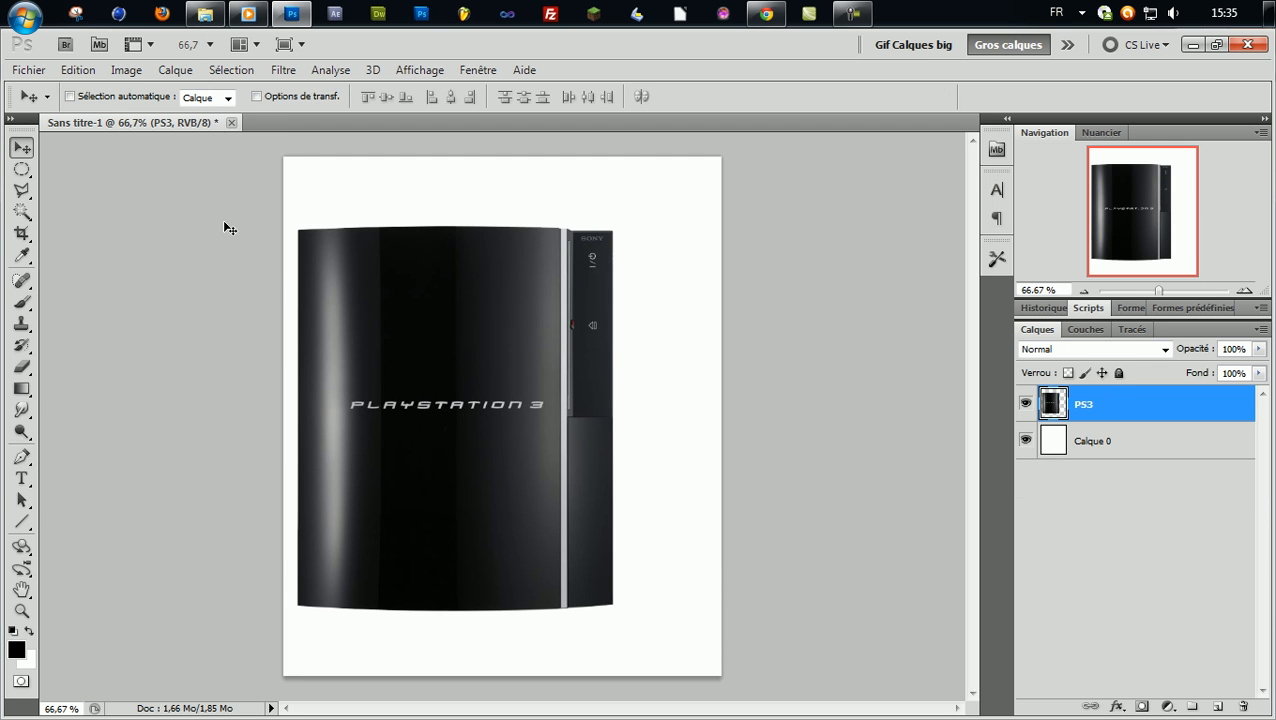
Step: Copy the Cannabis.JPG file from the Tuto Skin ps3 folder and return to the Photoshop document
left_click(205, 13)
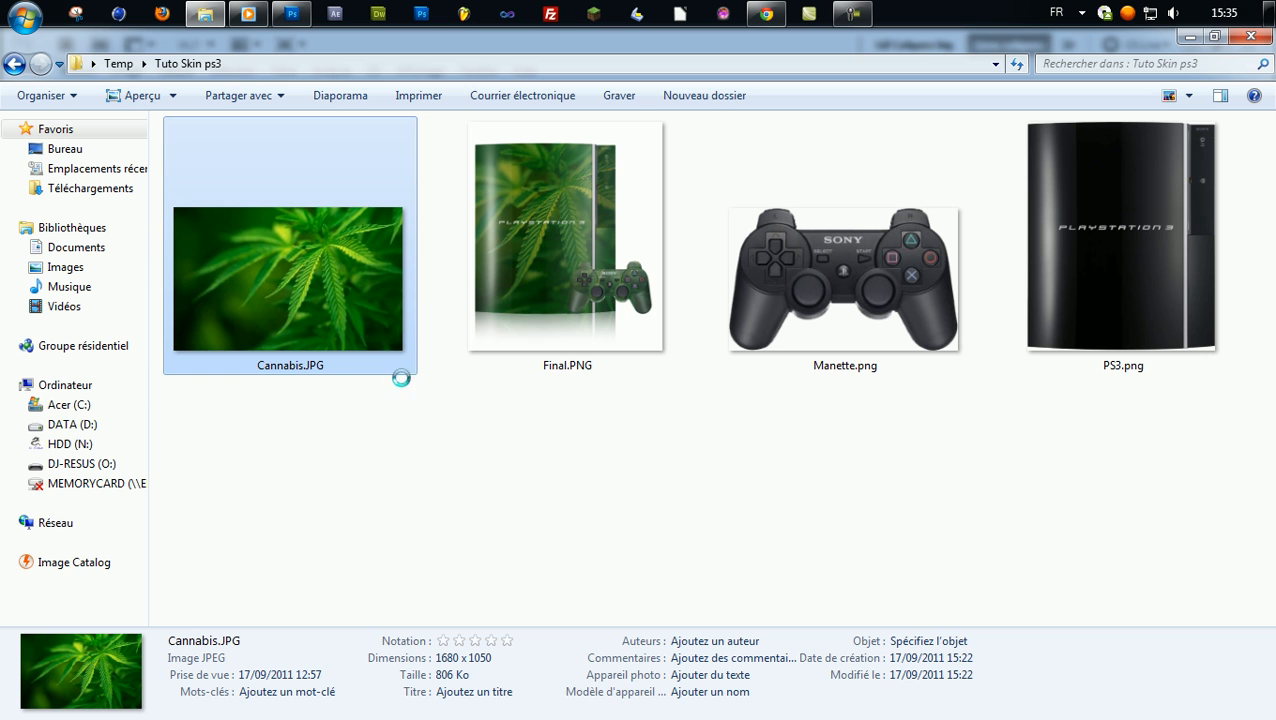
right_click(318, 319)
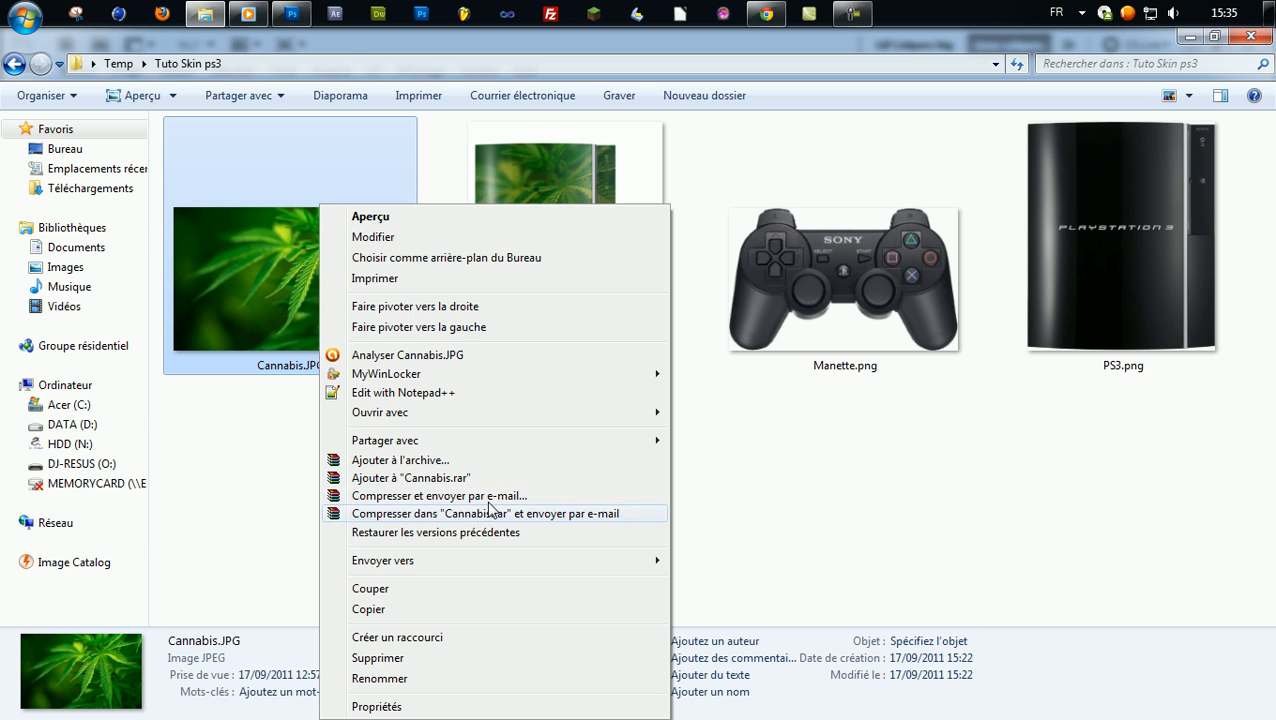
left_click(398, 610)
left_click(303, 13)
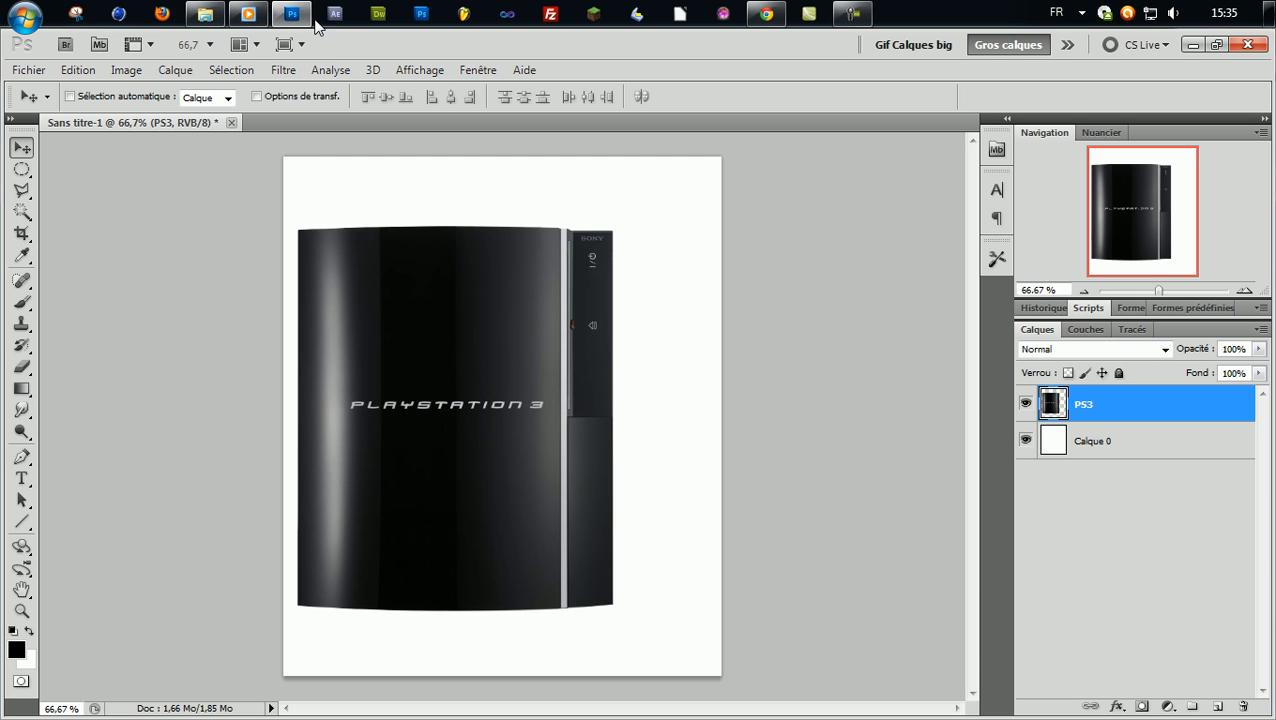
Step: Open Cannabis.JPG, select the whole image and bring it into the PS3 document as a new layer
left_click(205, 13)
left_click_drag(360, 288, 398, 120)
key("ctrl+a")
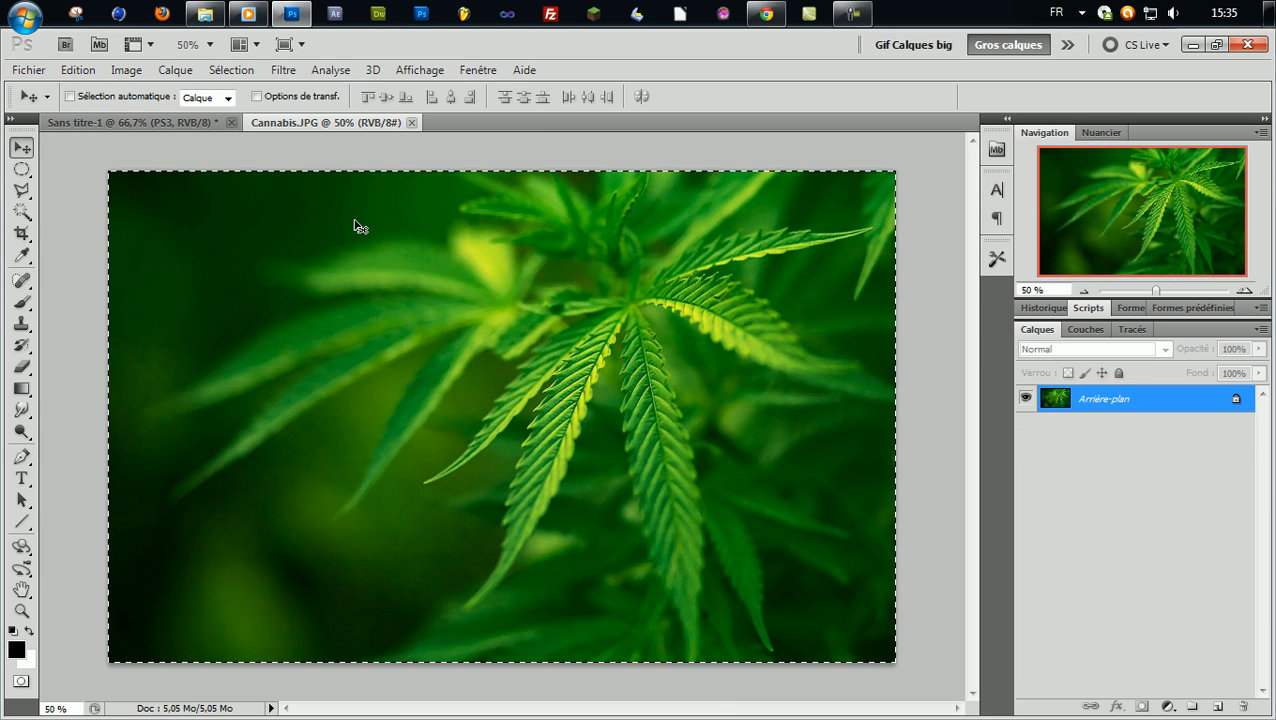
left_click_drag(356, 226, 245, 222)
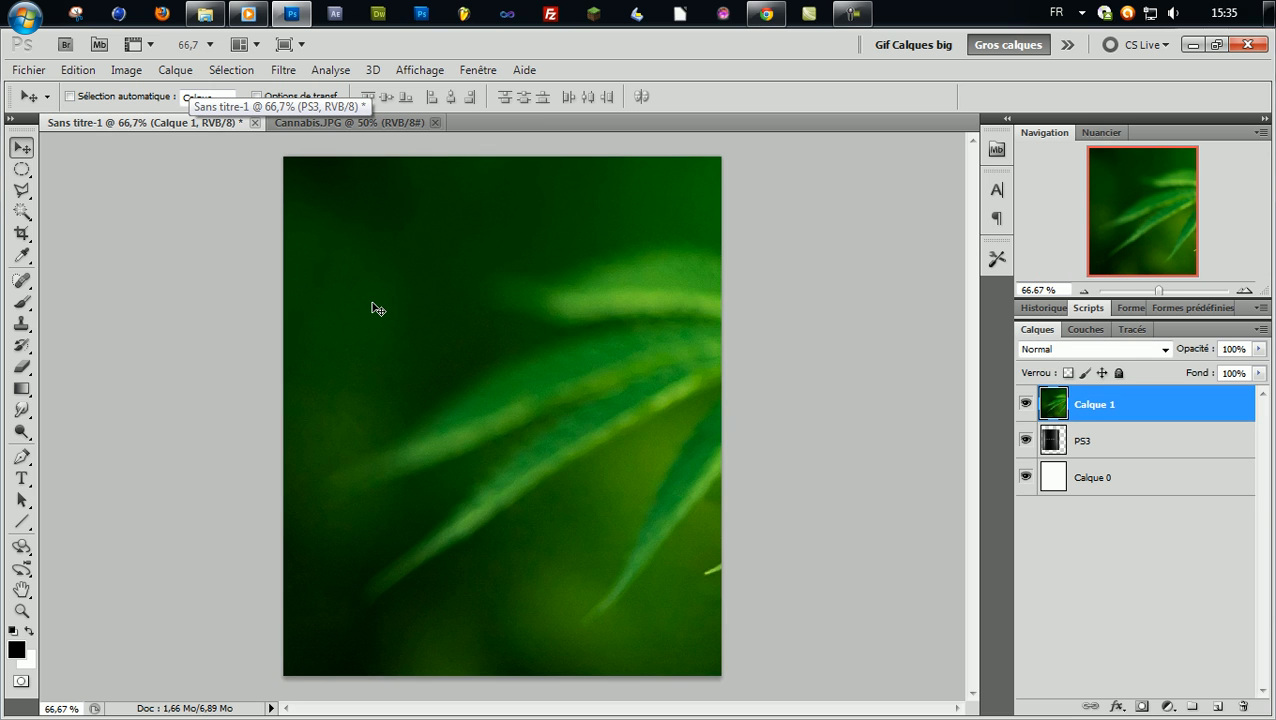
scroll(378, 309, "down", 5, "alt")
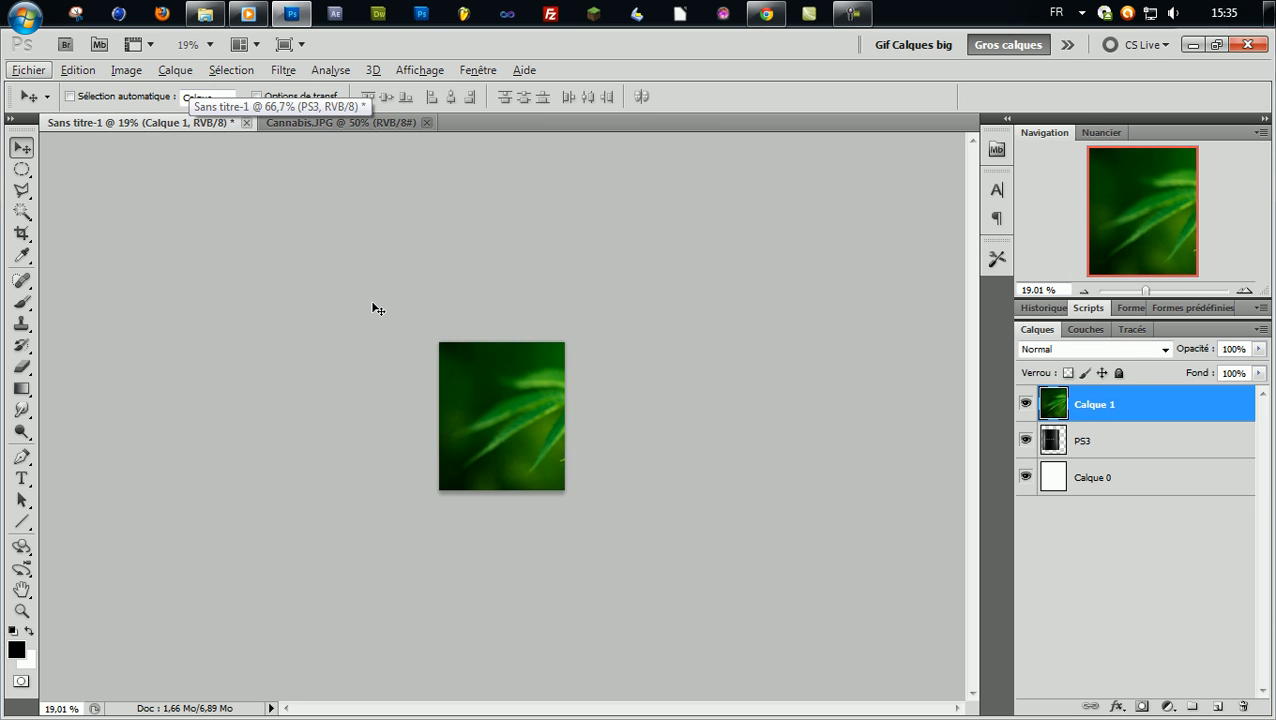
key("ctrl+t")
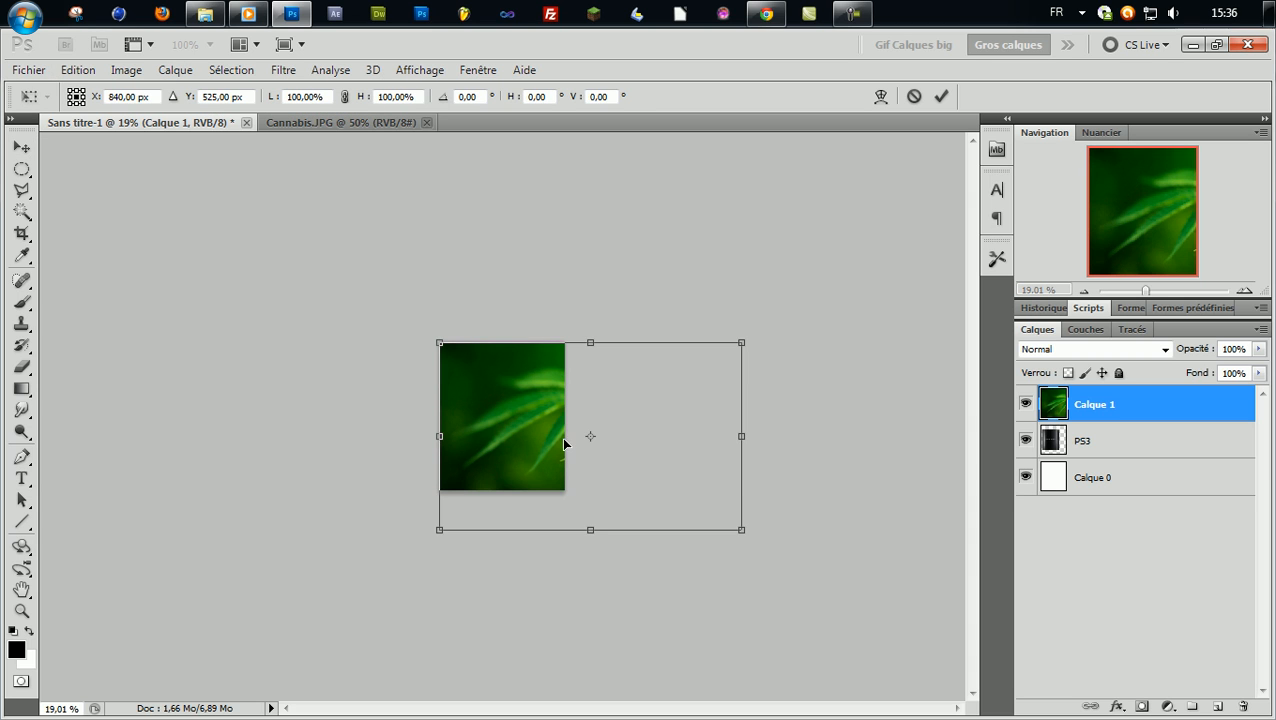
key("Return")
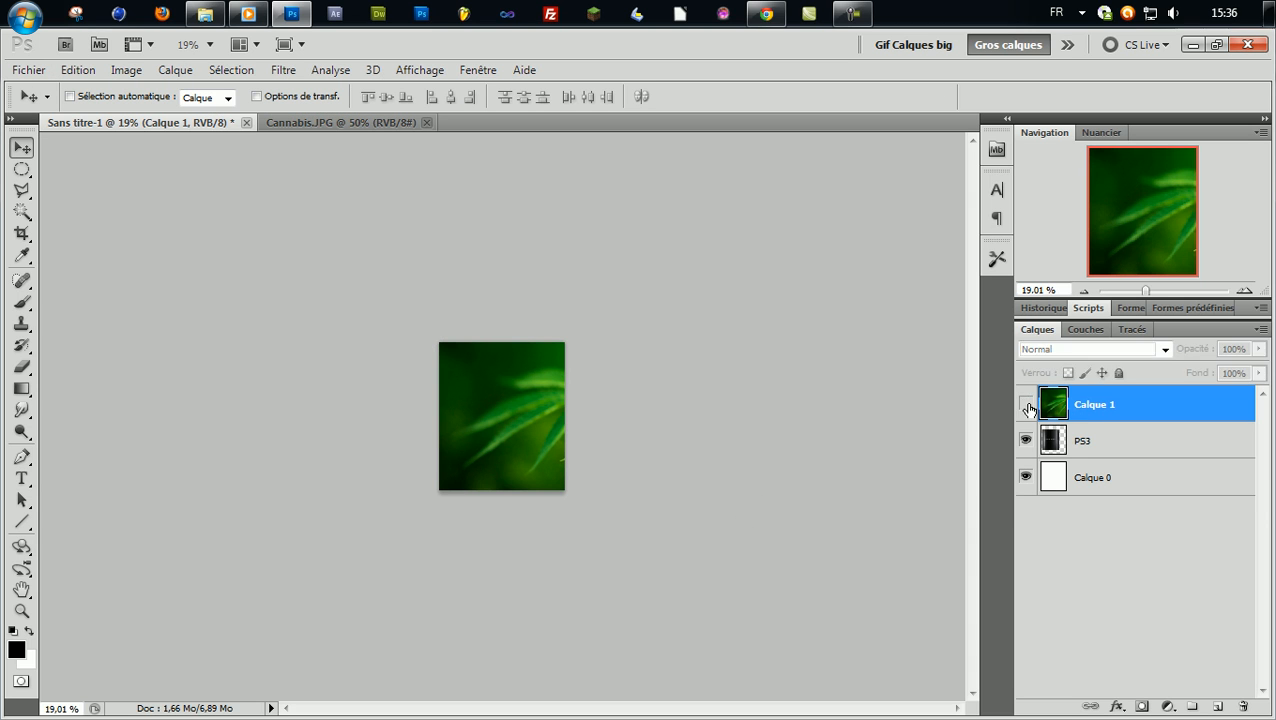
Step: Move the cannabis layer Calque 1 below the PS3 layer and hide it
left_click(1026, 405)
left_click_drag(1058, 405, 1058, 463)
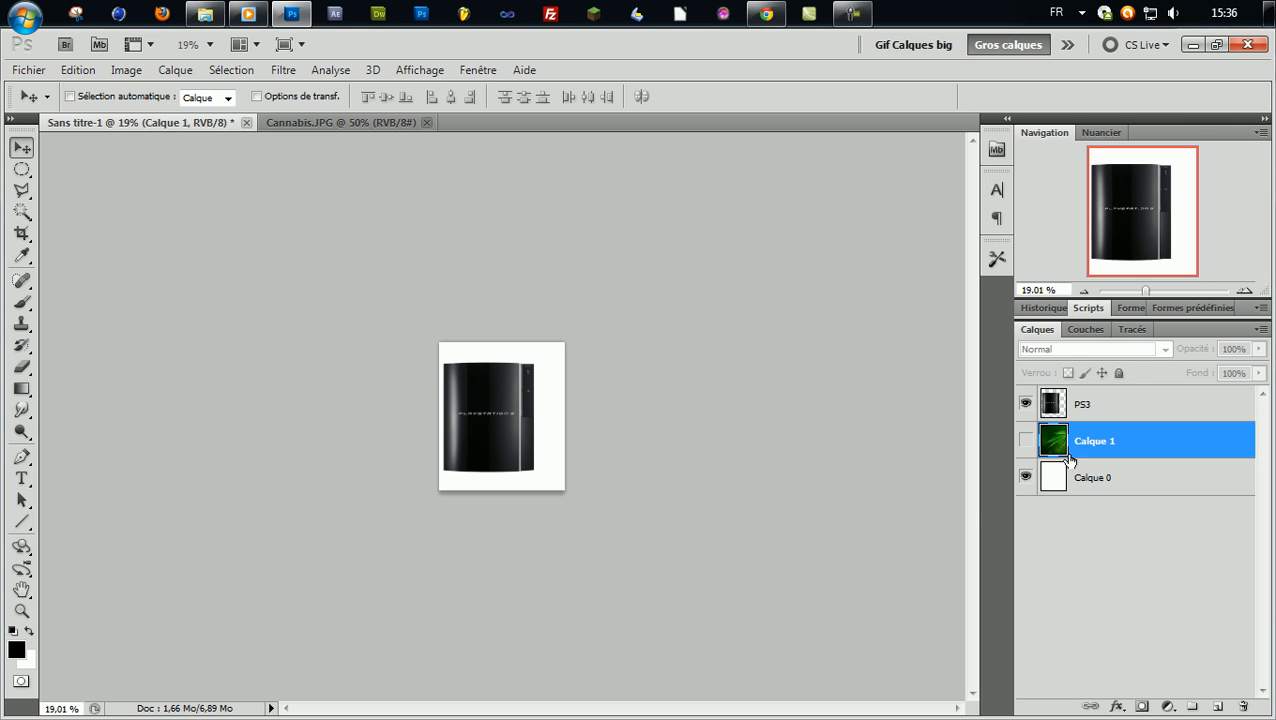
left_click(1025, 443)
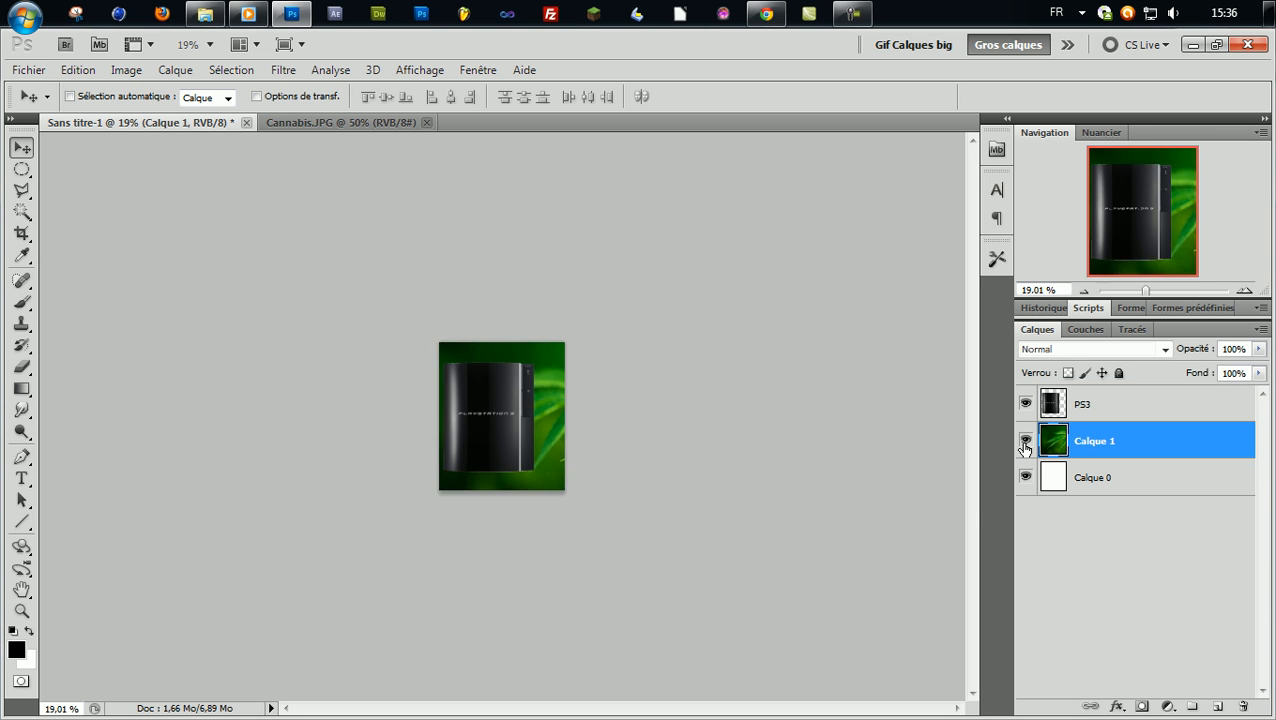
left_click(1025, 443)
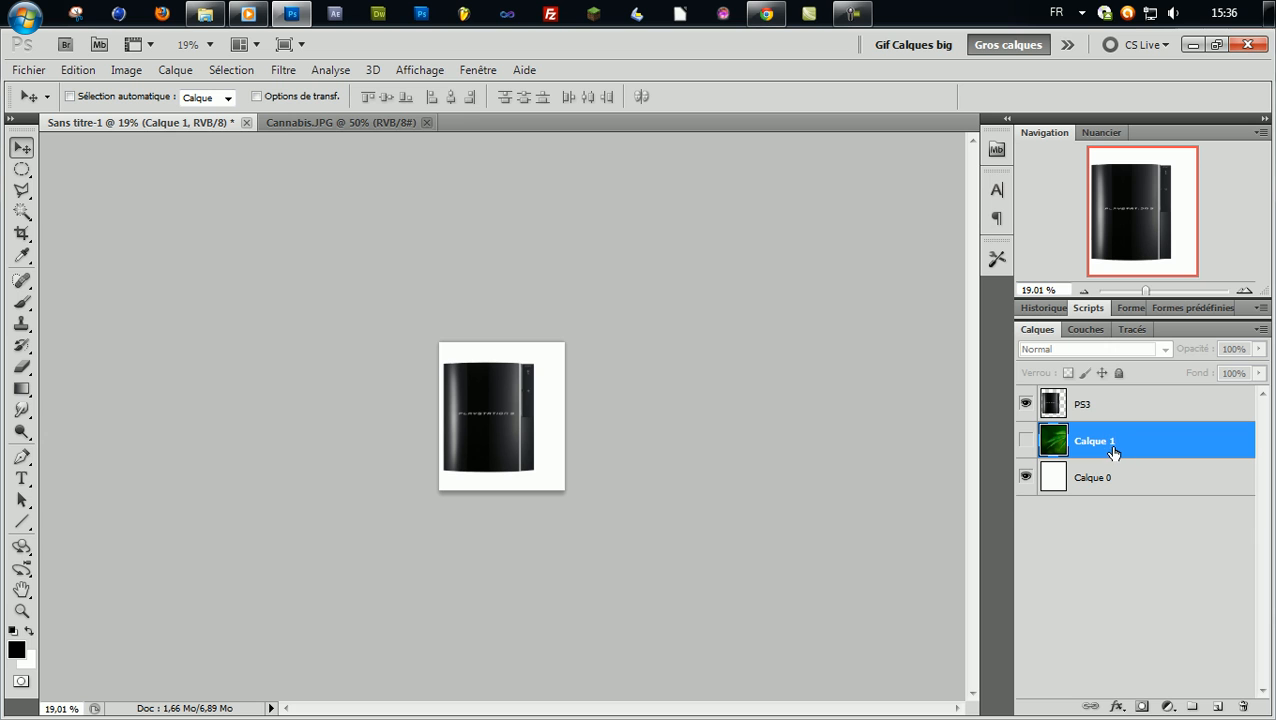
Step: Duplicate the hidden cannabis layer, show the copy and place it above the PS3 layer
key("ctrl+j")
left_click(1025, 441)
left_click_drag(1045, 441, 1060, 397)
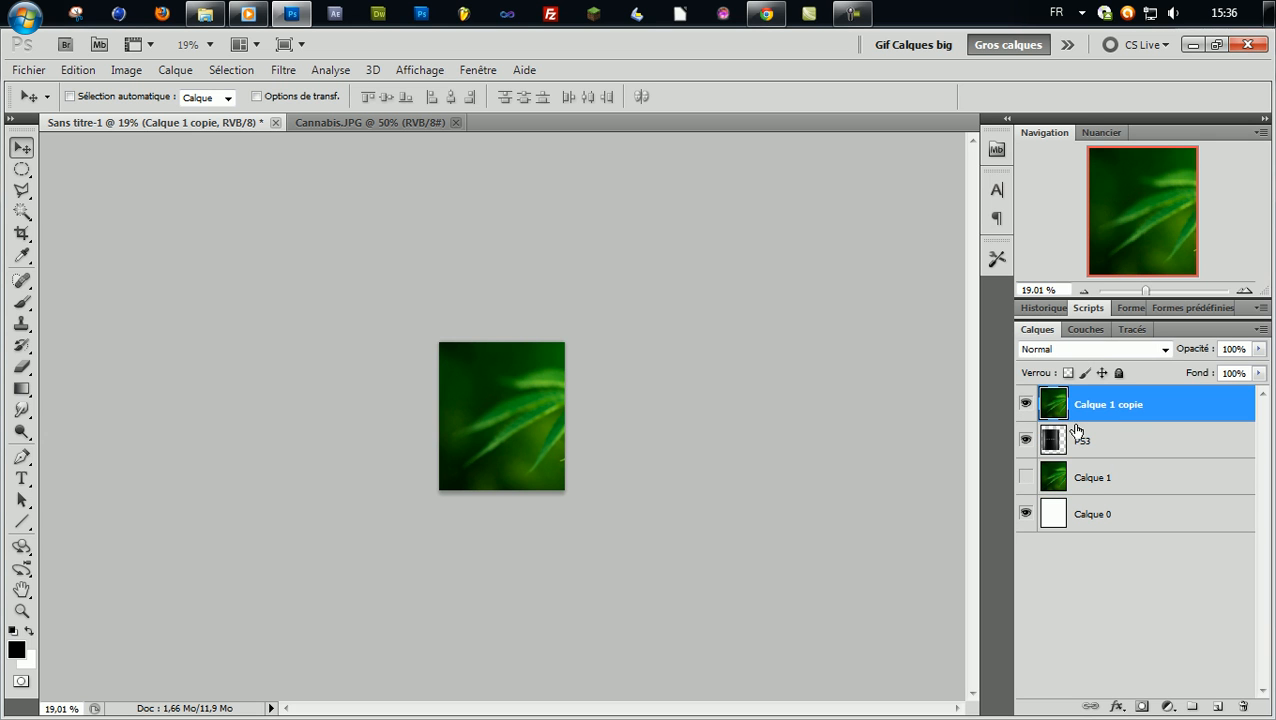
Step: Scale the cannabis copy proportionally to about 59% and position it so it covers the full height of the console
key("ctrl+t")
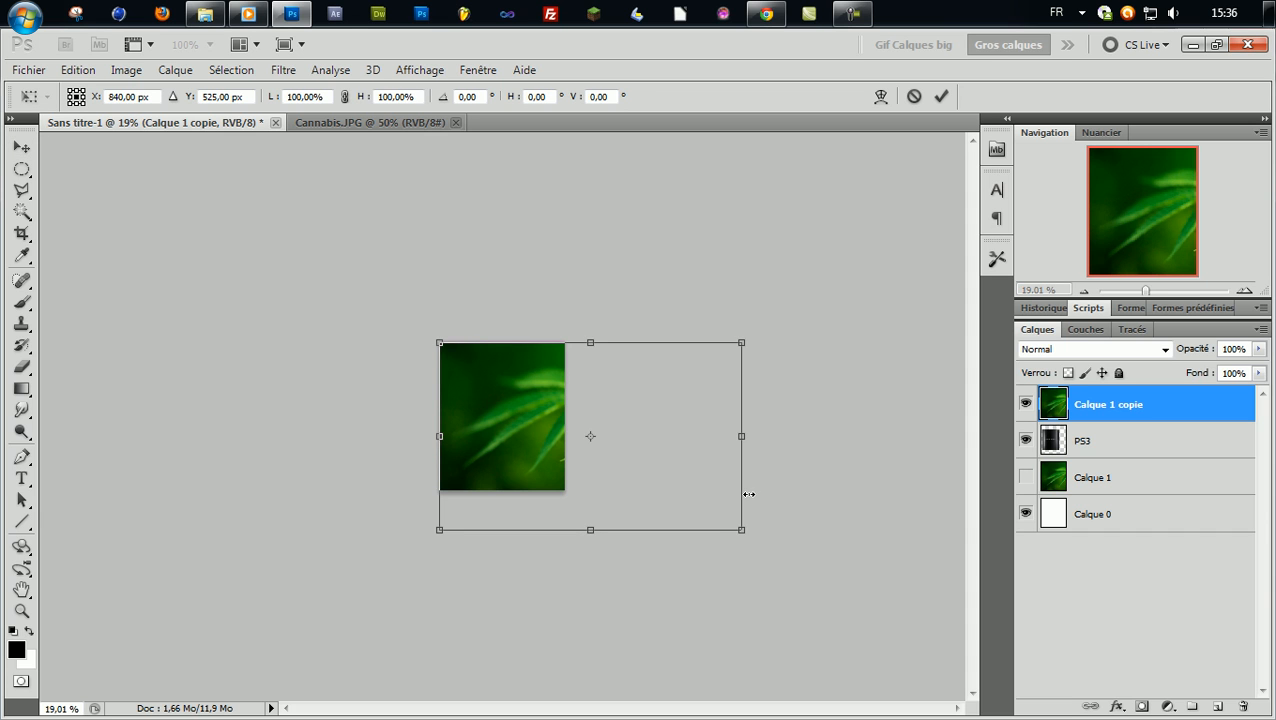
left_click_drag(661, 496, 575, 467)
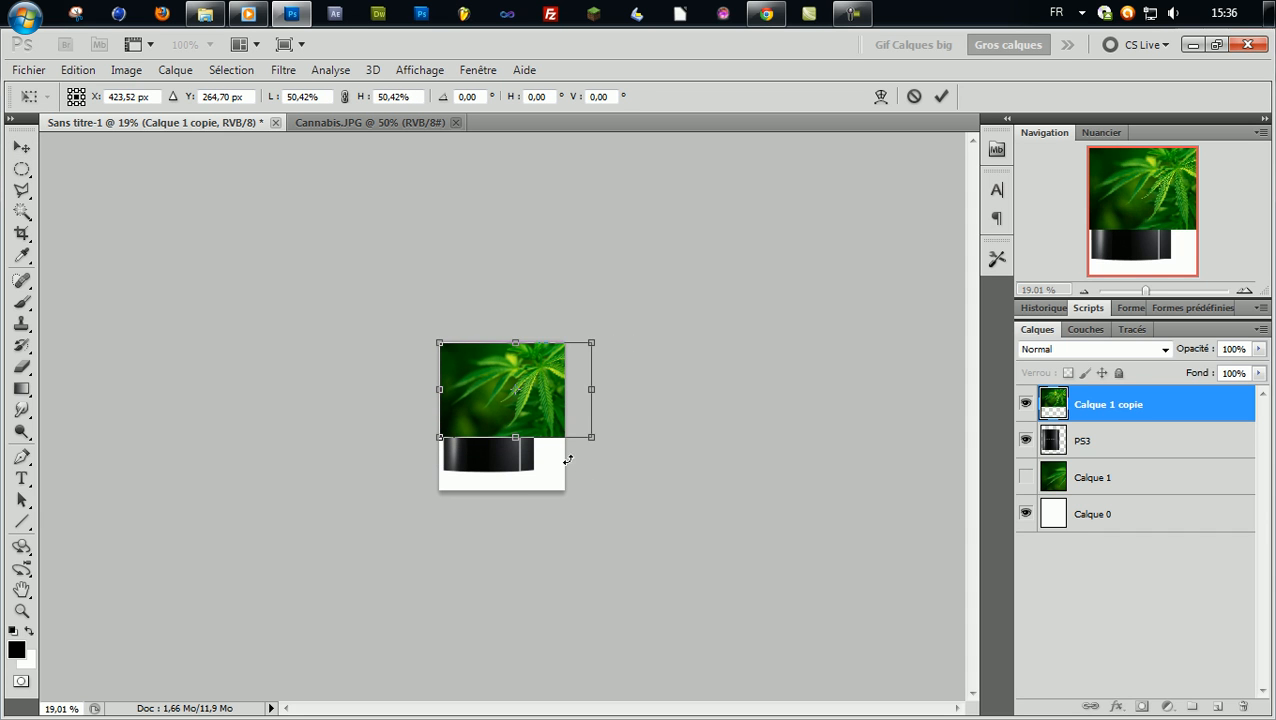
left_click_drag(535, 404, 516, 441)
scroll(594, 456, "up", 9)
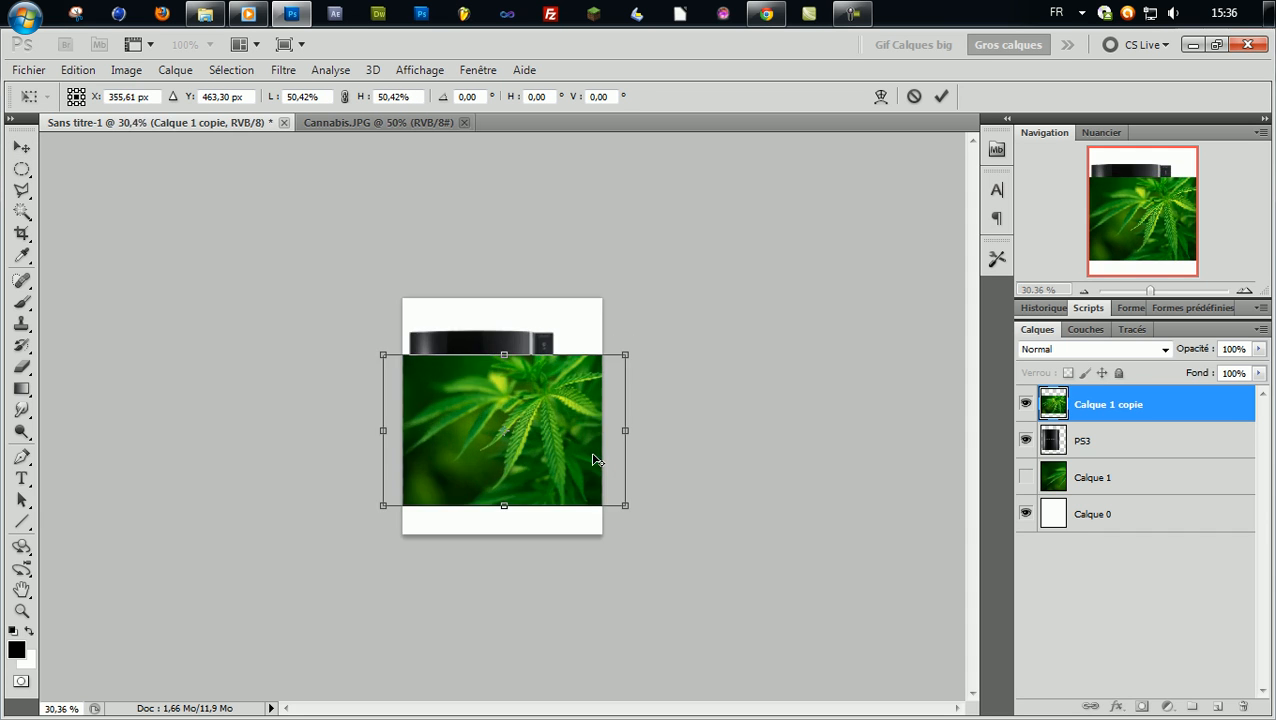
scroll(590, 459, "up", 3)
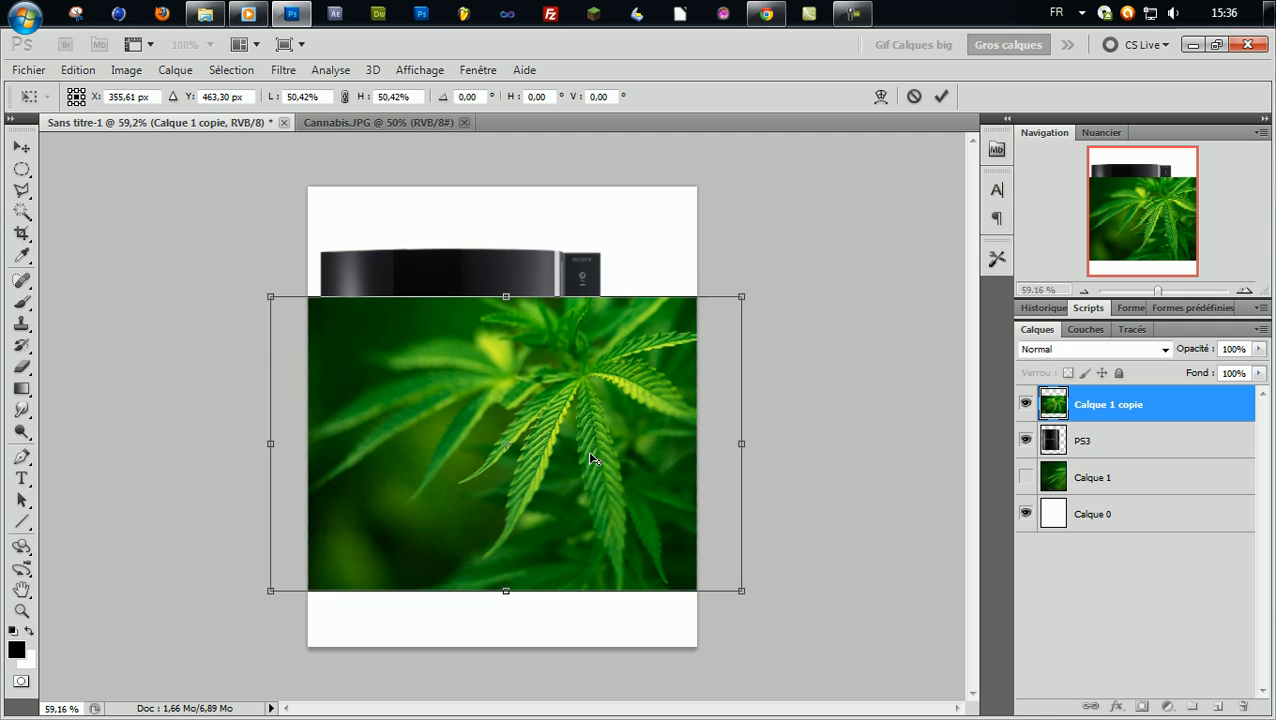
left_click_drag(580, 432, 545, 398)
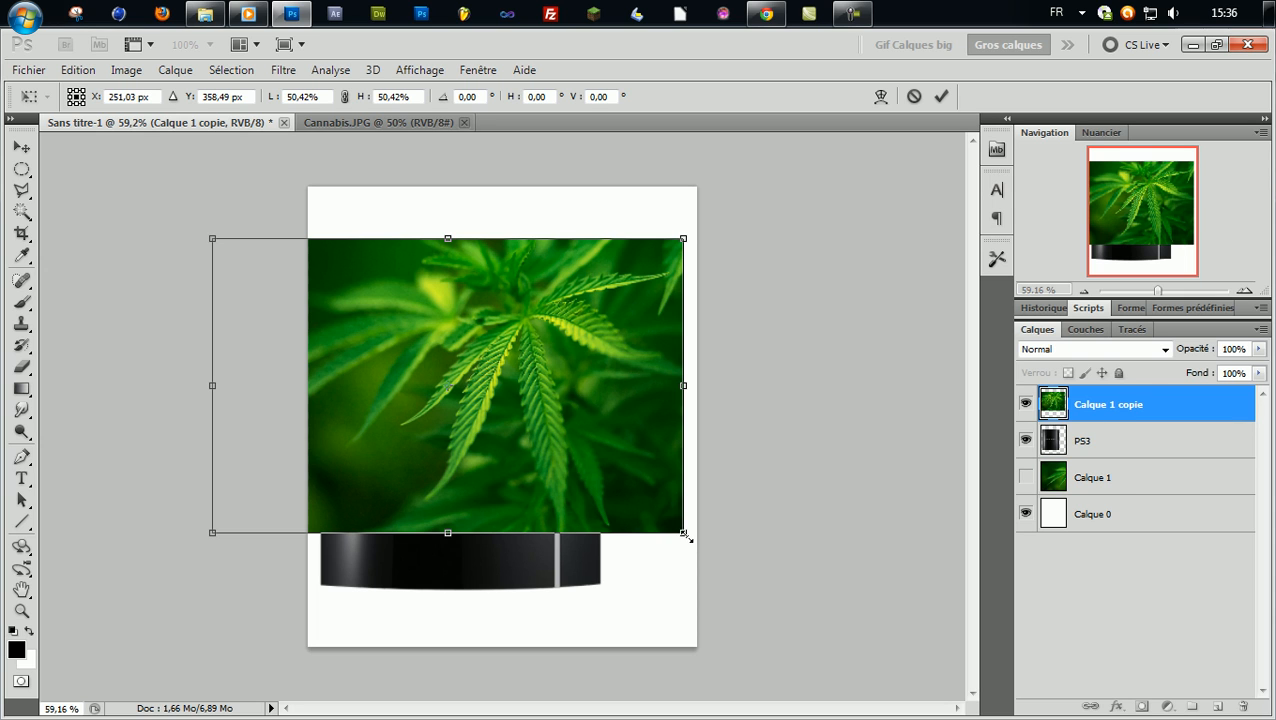
mouse_move(601, 418)
left_mouse_down()
mouse_move(607, 465)
mouse_move(584, 427)
left_mouse_up()
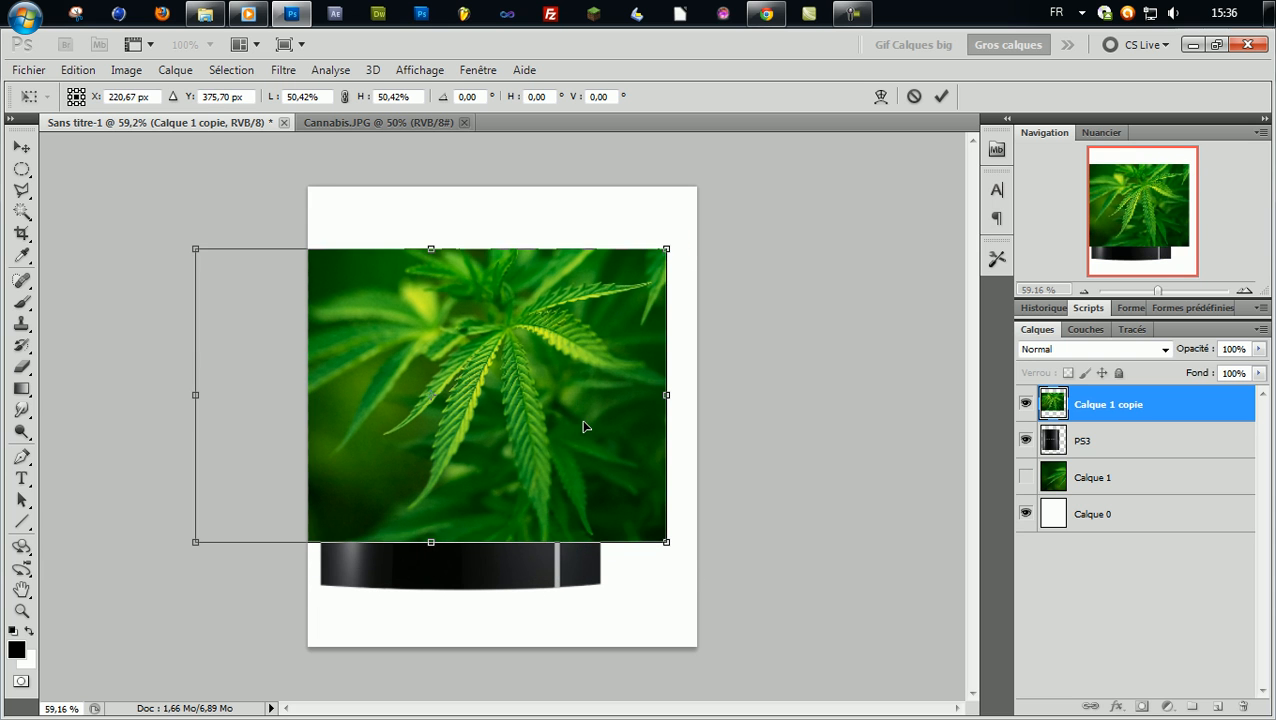
left_click_drag(661, 543, 726, 621)
left_click_drag(620, 500, 613, 501)
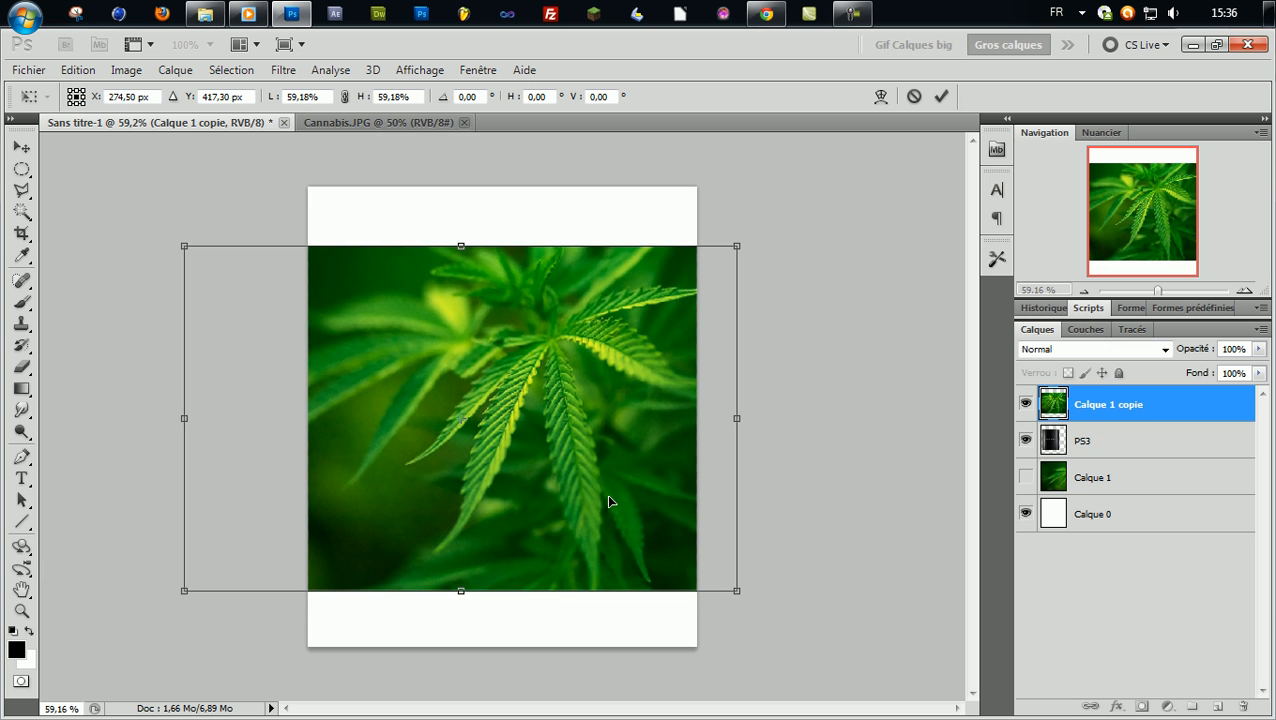
Step: Lower the cannabis copy's opacity to 41% and shift it left so the main leaf sits over the console, at about X 203 px
left_click_drag(1192, 349, 1134, 352)
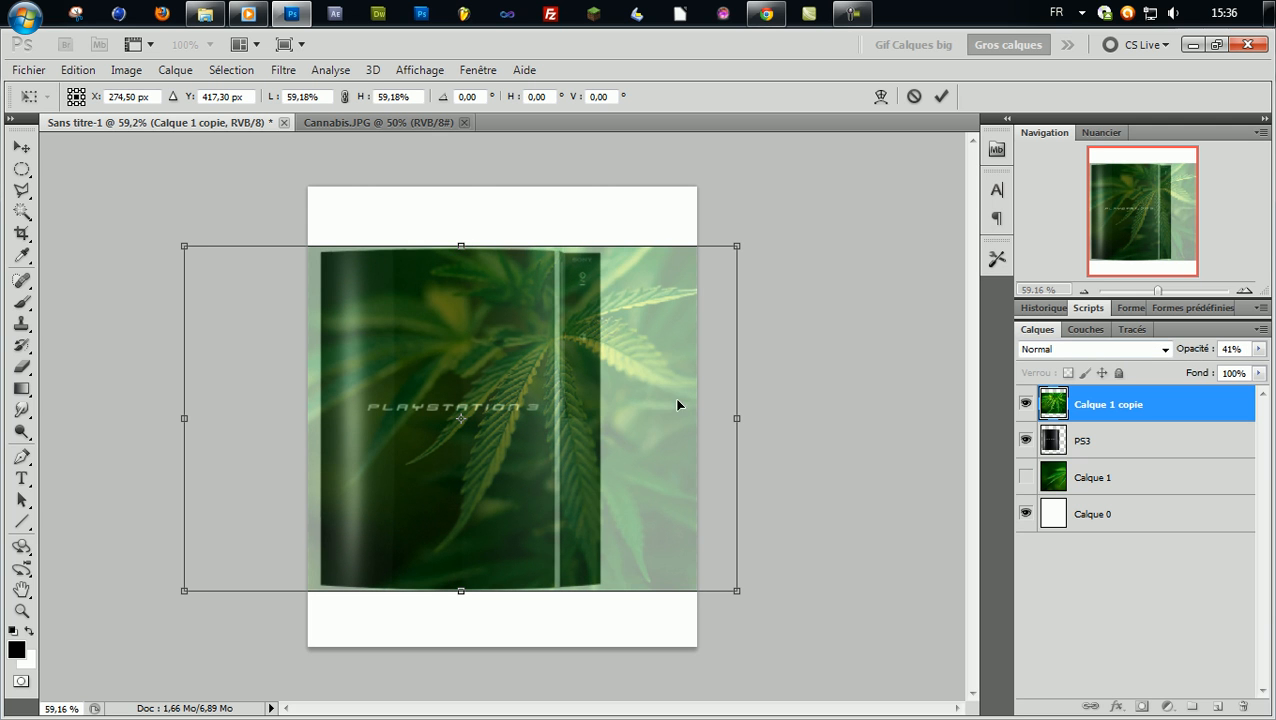
left_click_drag(652, 410, 630, 409)
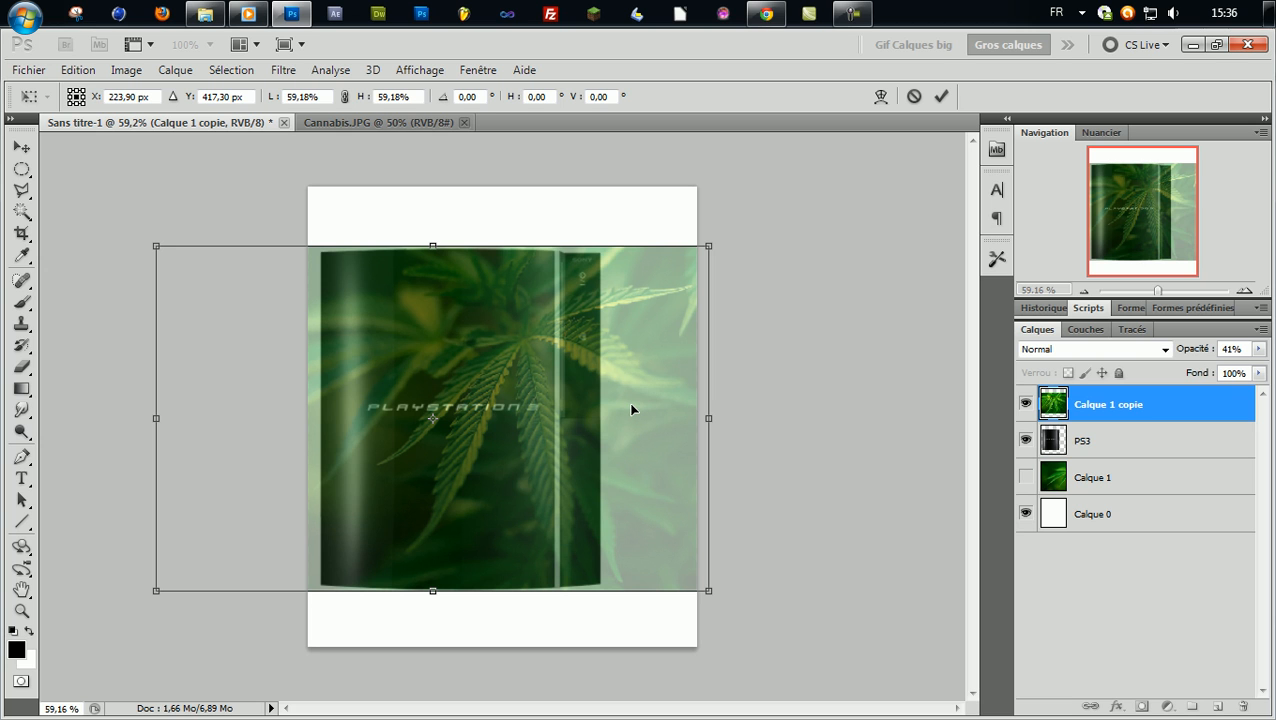
left_click_drag(630, 409, 620, 410)
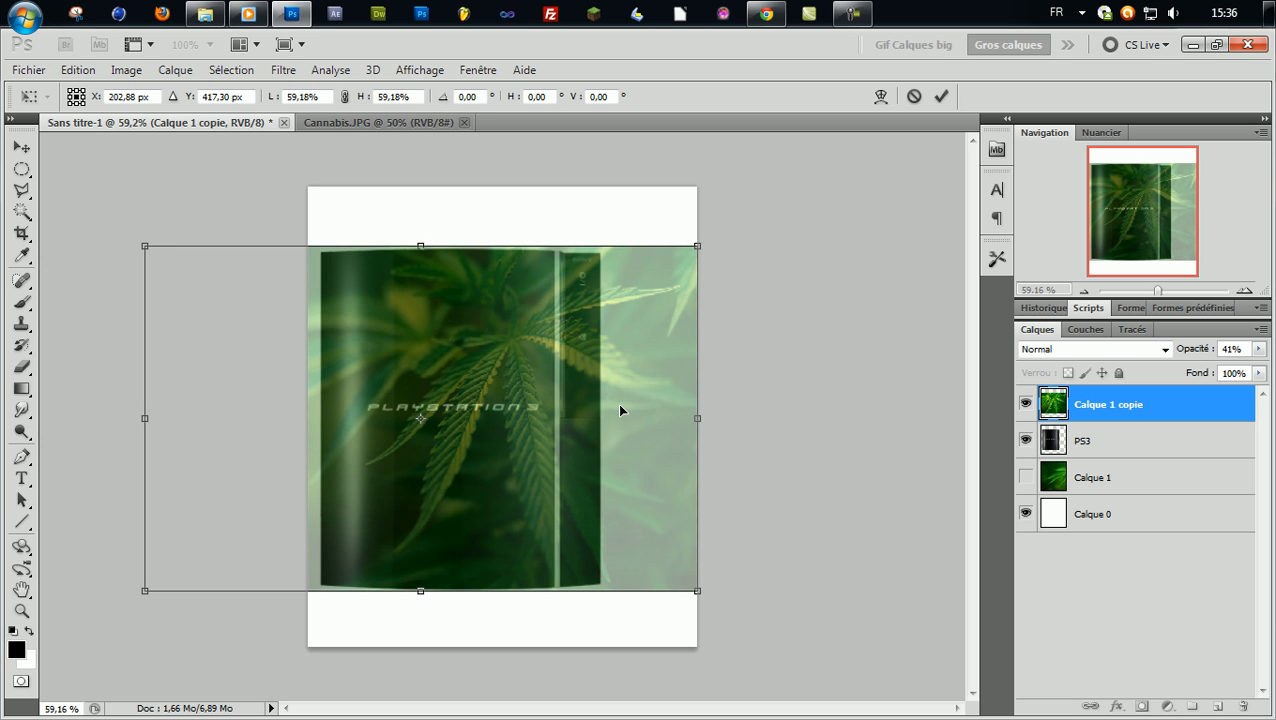
key("Return")
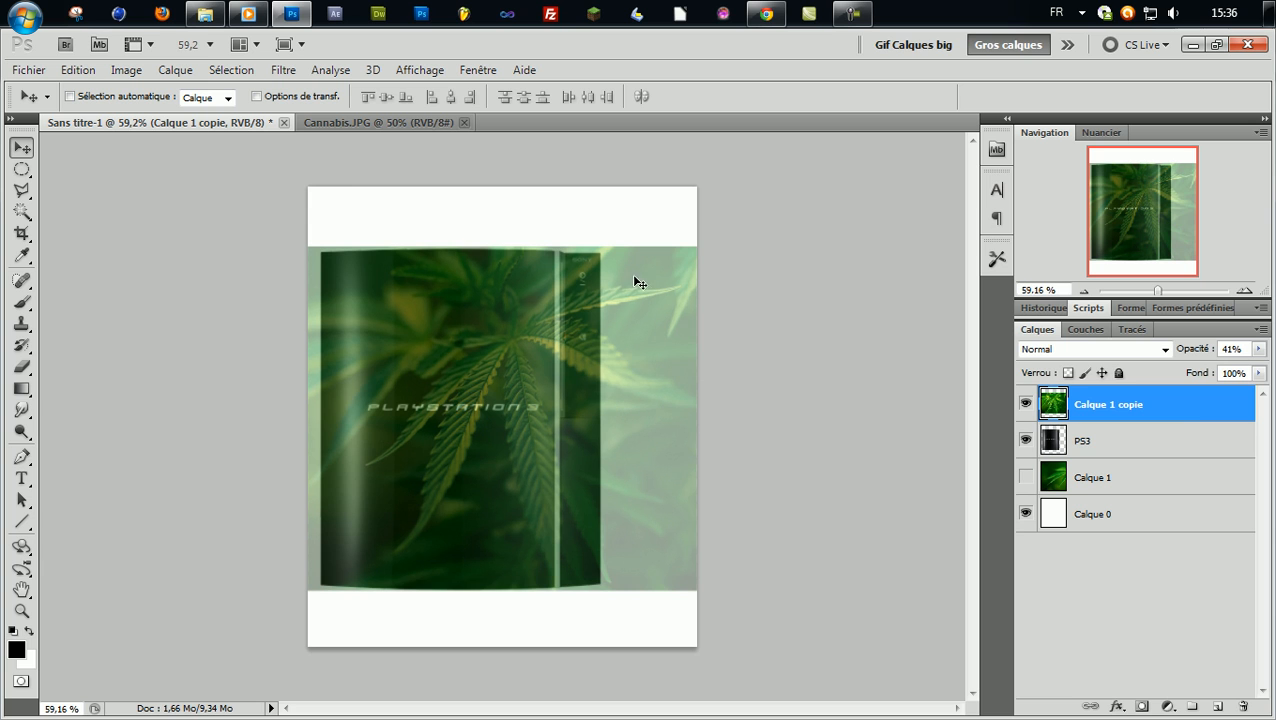
Step: Set the cannabis copy's opacity to 100%
left_click(1236, 348)
type("100")
key("Return")
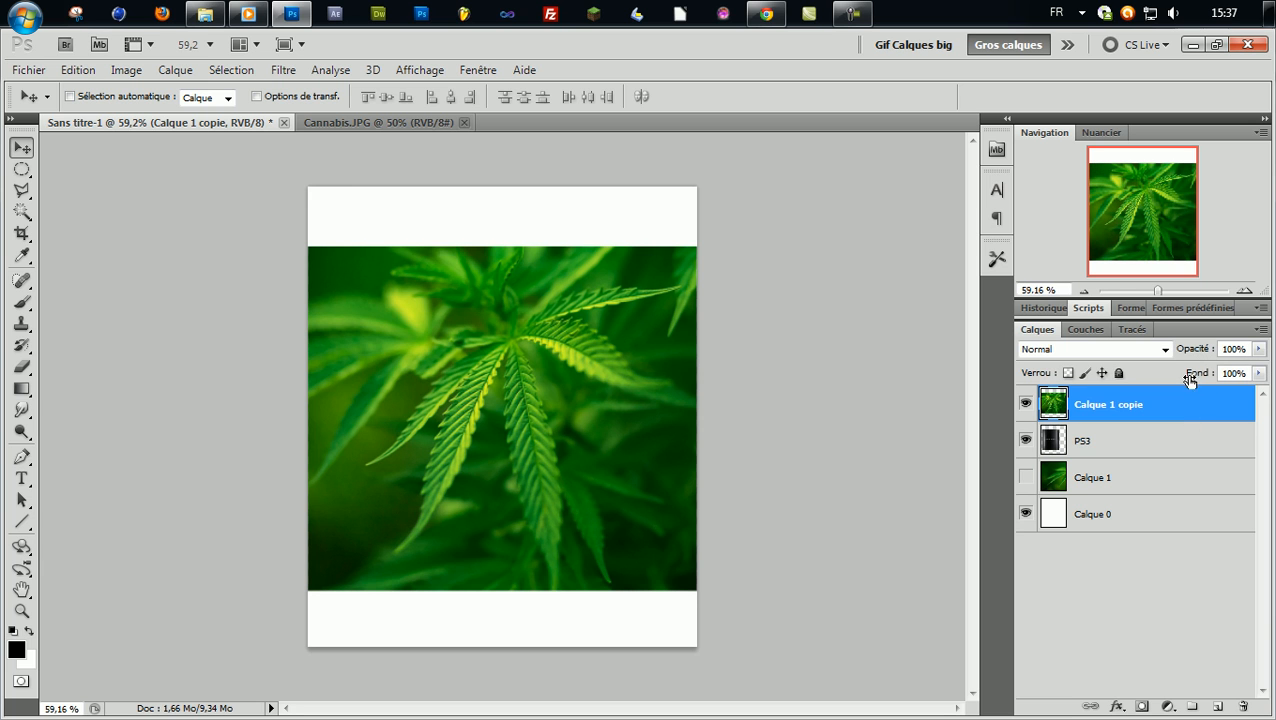
left_click_drag(1208, 373, 1260, 365)
Step: Hide the cannabis copy, fill the background layer Calque 0 with black and invert it back to white
left_click(1066, 440)
left_click(1025, 403)
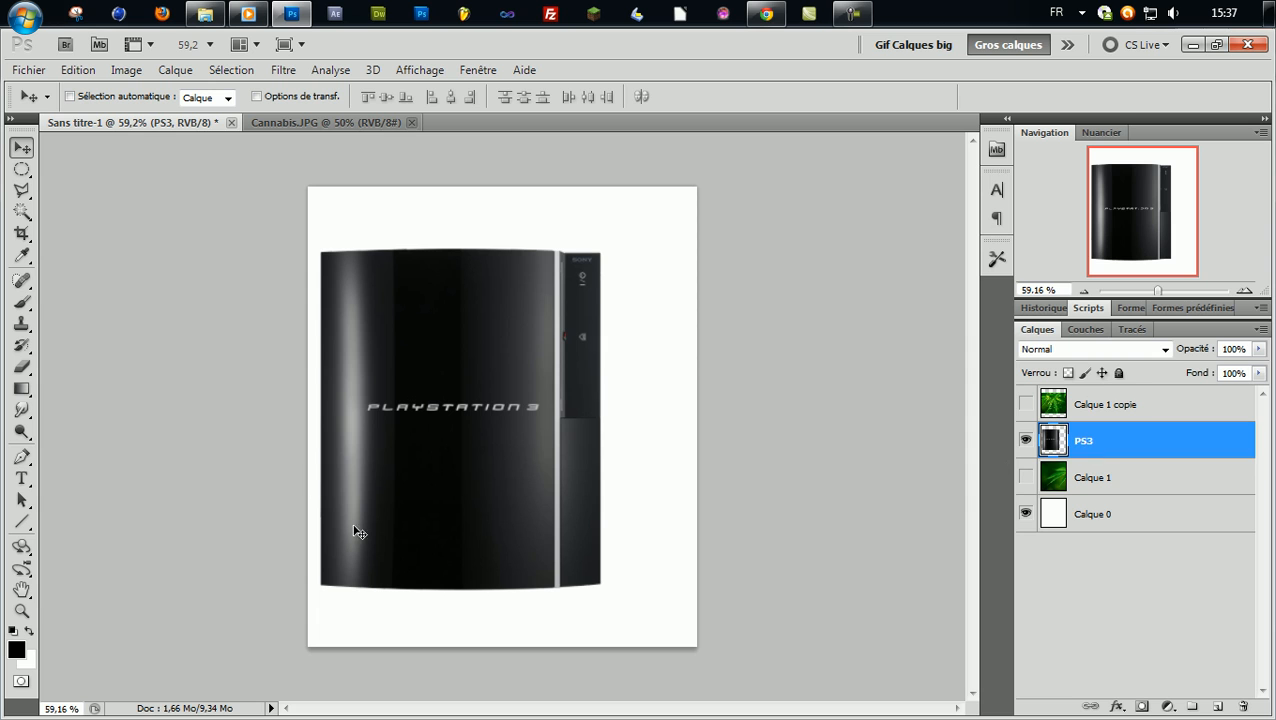
left_click(1064, 516)
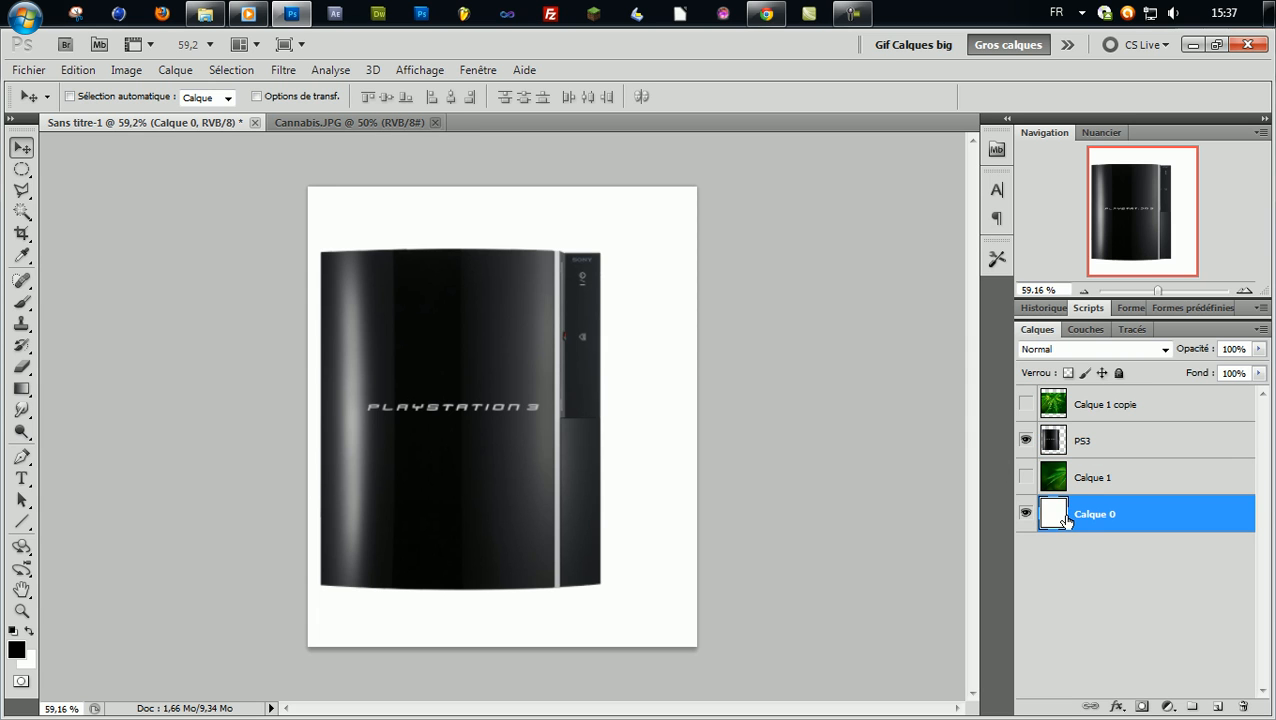
key("alt+BackSpace")
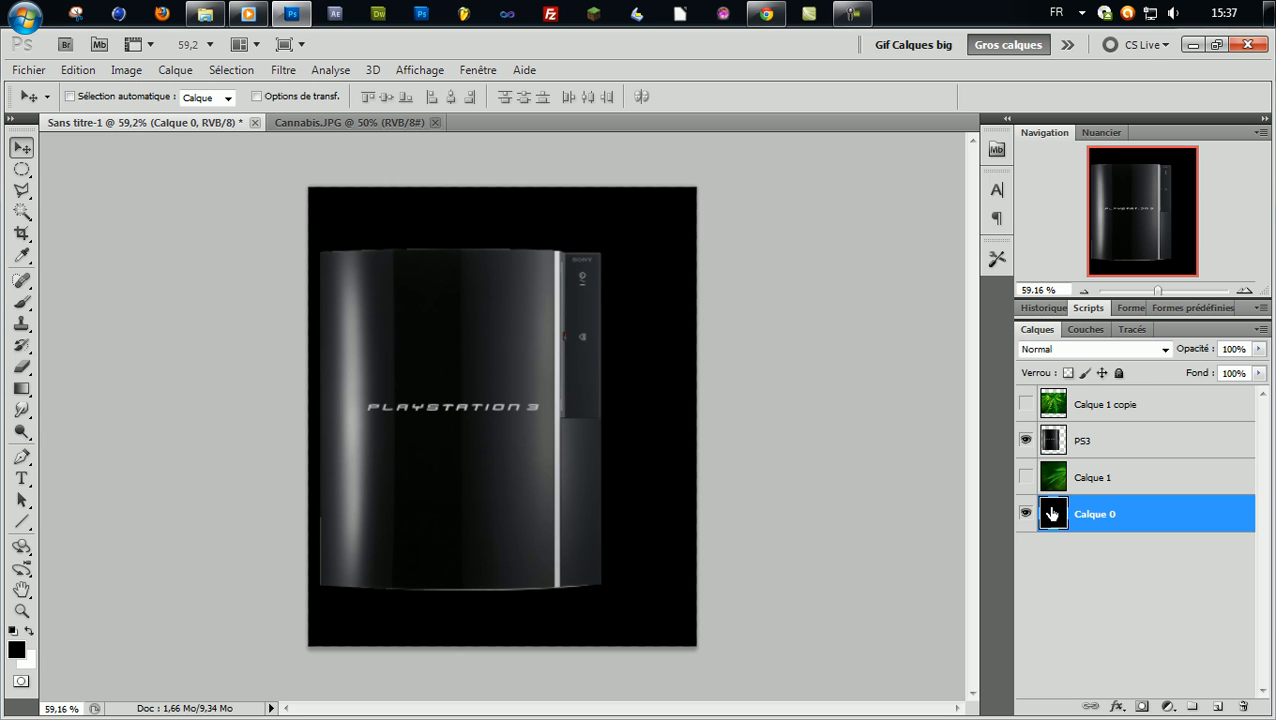
key("ctrl+i")
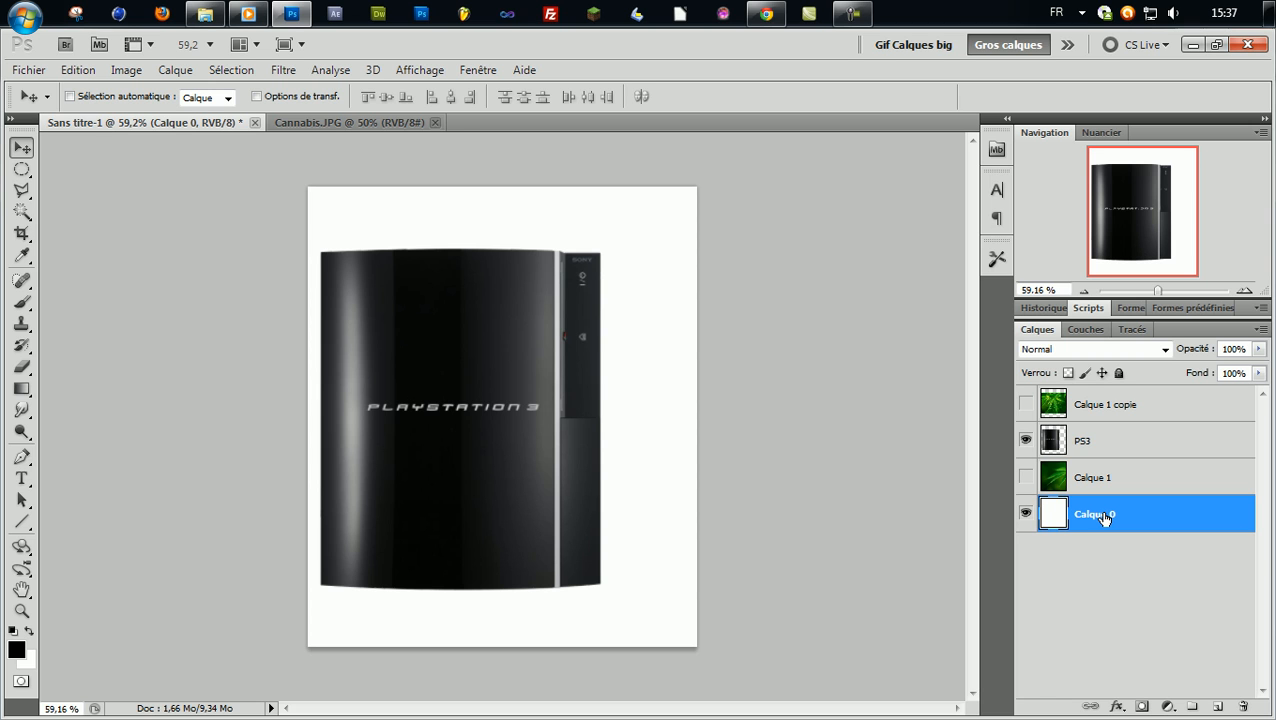
Step: Toggle the cannabis copy's visibility to compare it with the console underneath, leaving the copy shown and selected
left_click(1074, 433)
left_click(1095, 410)
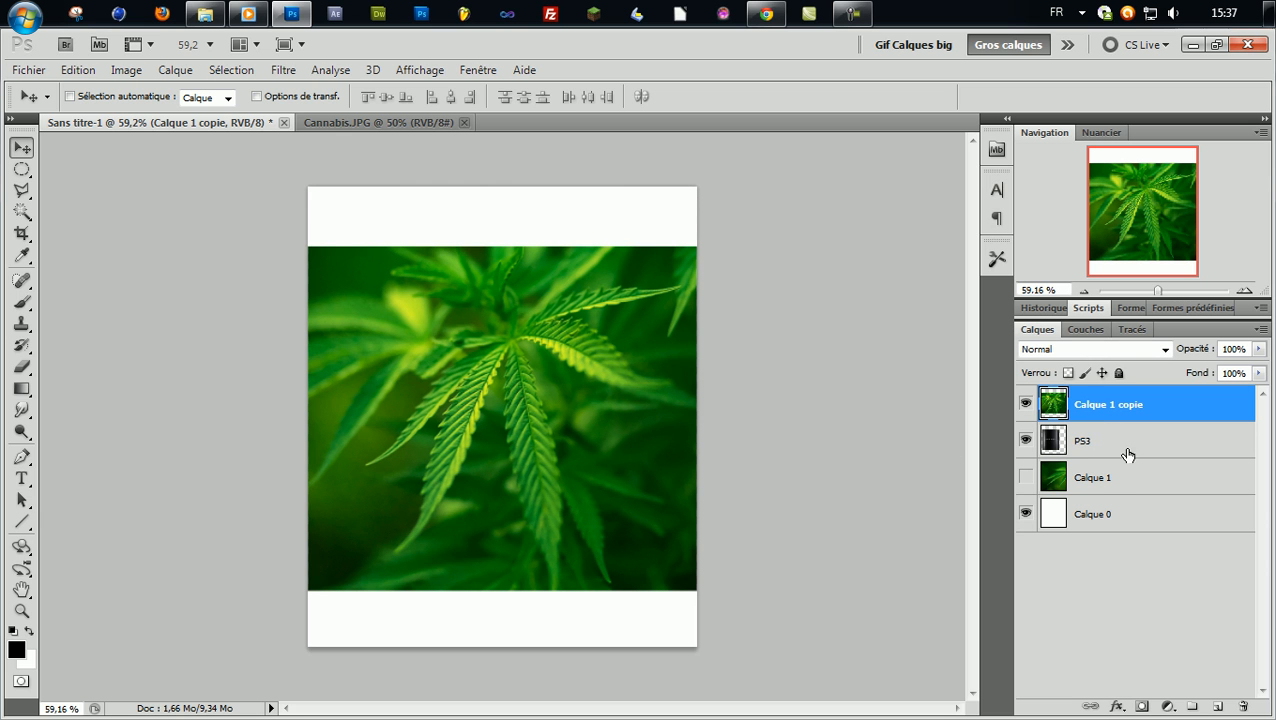
left_click(1057, 437)
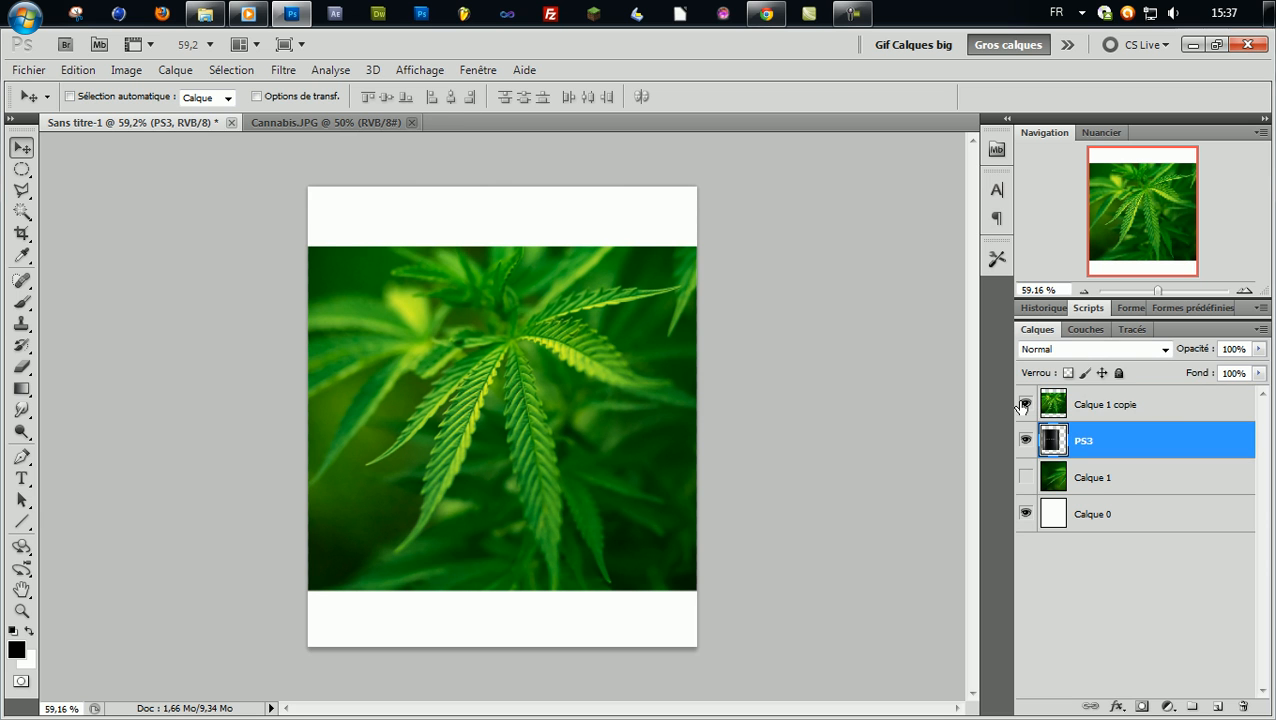
left_click(1025, 404)
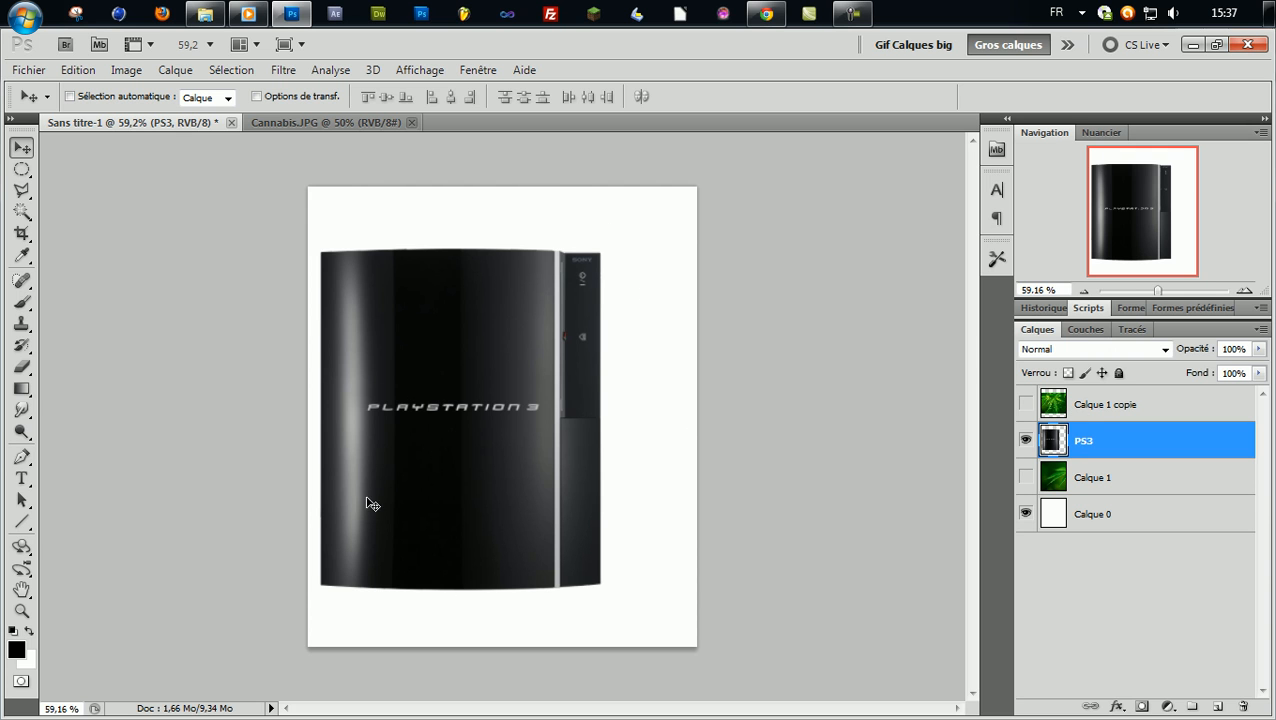
left_click(1025, 404)
left_click(1070, 404)
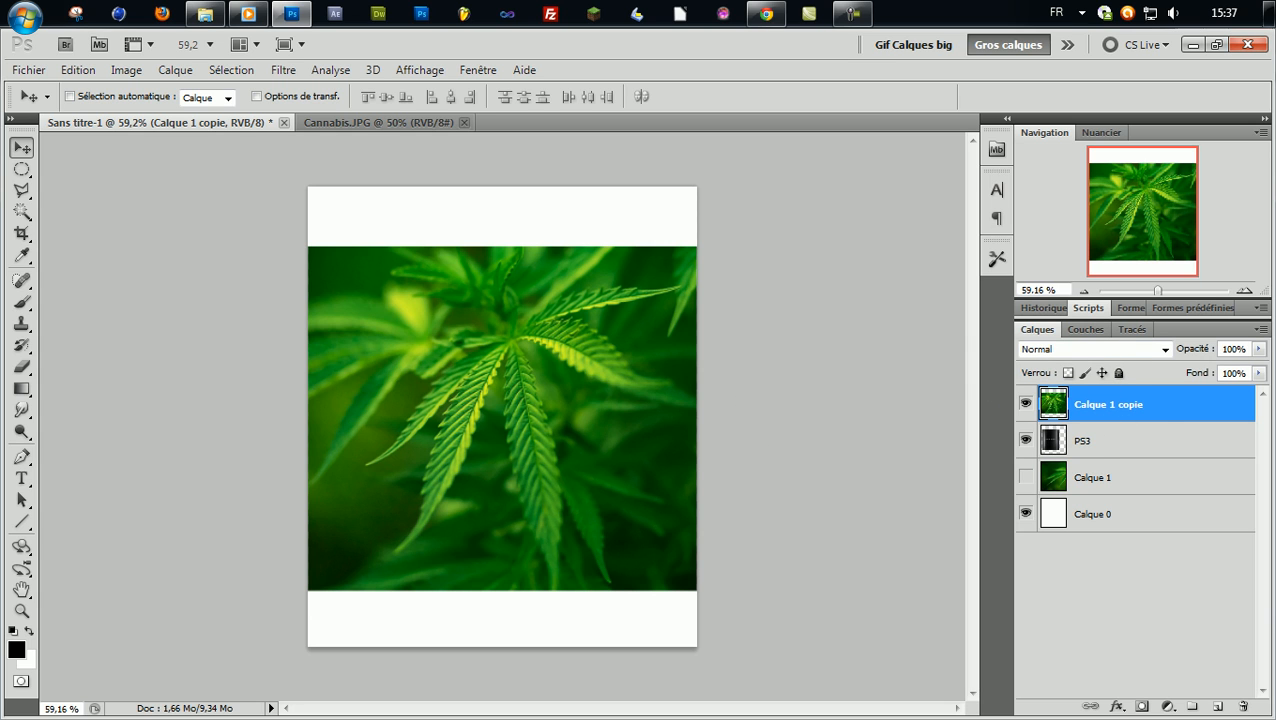
Step: Duplicate the scaled cannabis layer, then hide the original Calque 1 copie and move it below the PS3 layer
key("ctrl+j")
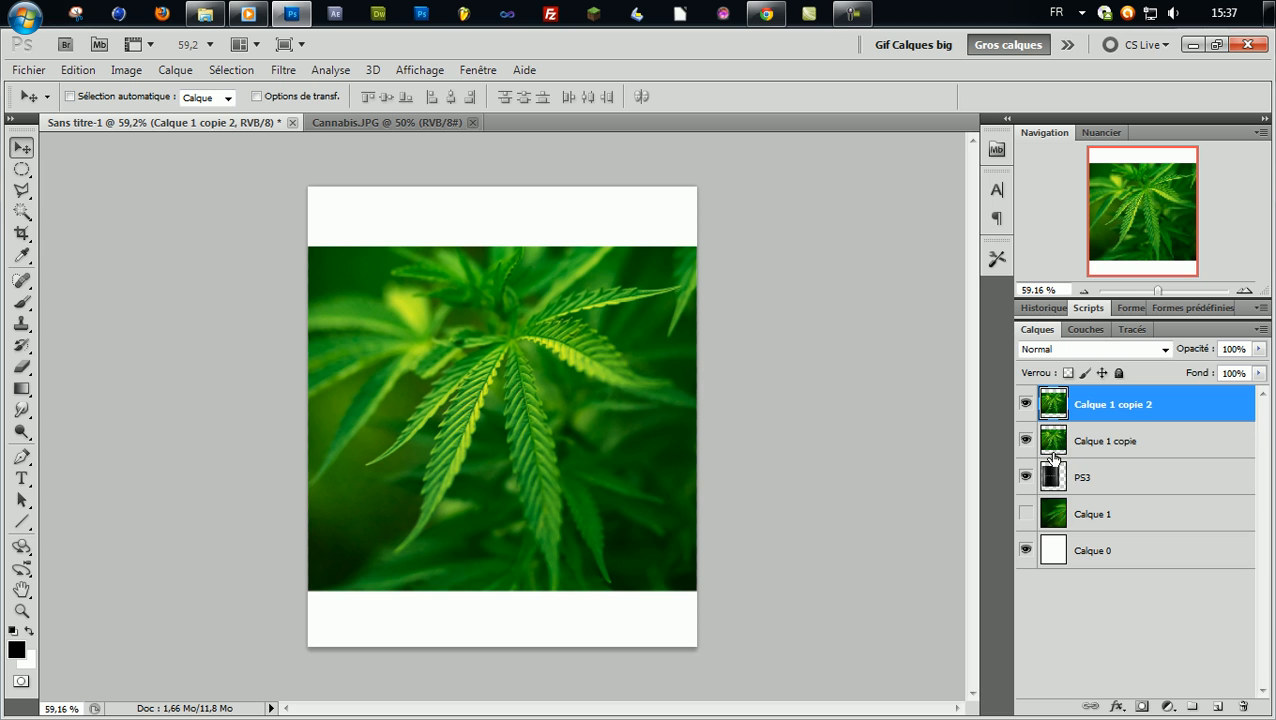
left_click(1025, 441)
left_click_drag(1098, 440, 1104, 500)
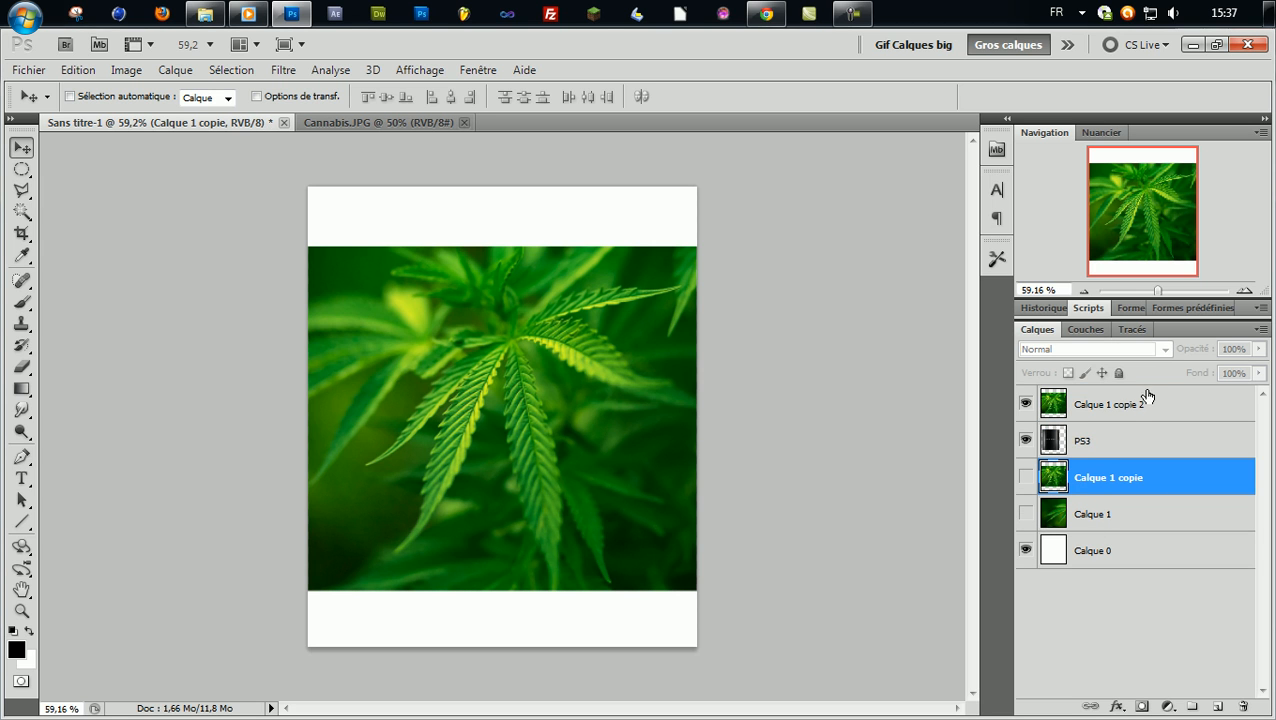
left_click(1130, 408)
left_click(1099, 440)
left_click(1107, 414)
left_click(1102, 441)
left_click(1107, 415)
left_click(1107, 439)
left_click(1109, 413)
left_click(1107, 441)
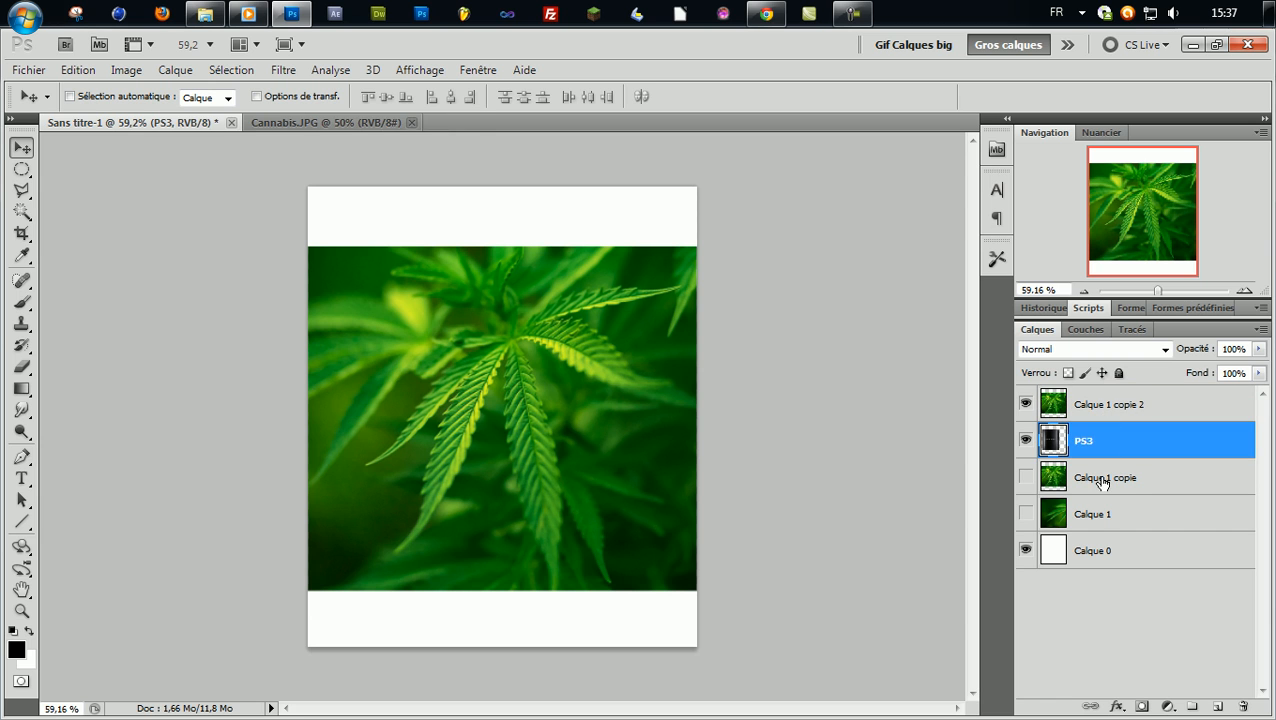
left_click(1102, 479)
left_click(1106, 514)
left_click(1107, 486)
left_click(1108, 512)
left_click(1106, 487)
left_click(1110, 512)
left_click(1115, 490)
left_click(1117, 511)
left_click(1145, 490)
left_click(1155, 512)
left_click(1159, 489)
left_click(1162, 512)
left_click(1165, 480)
left_click(1165, 514)
left_click(1168, 490)
left_click(1168, 512)
left_click(1168, 490)
left_click(1166, 517)
left_click(1160, 495)
Step: Clip the cannabis layer Calque 1 copie 2 to the PS3 layer with a clipping mask
left_click(1134, 435)
left_click(1134, 422, "alt")
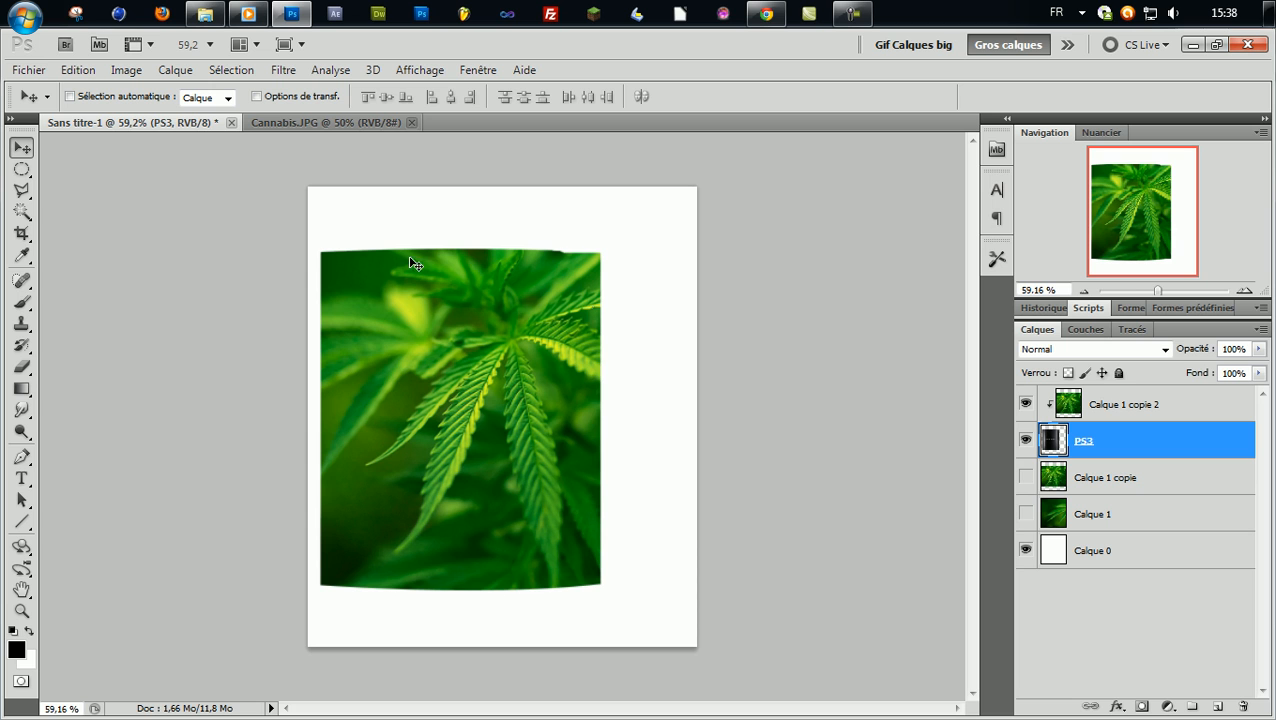
Step: Set the blend mode of the clipped cannabis layer Calque 1 copie 2 to Superposition
left_click(1097, 404)
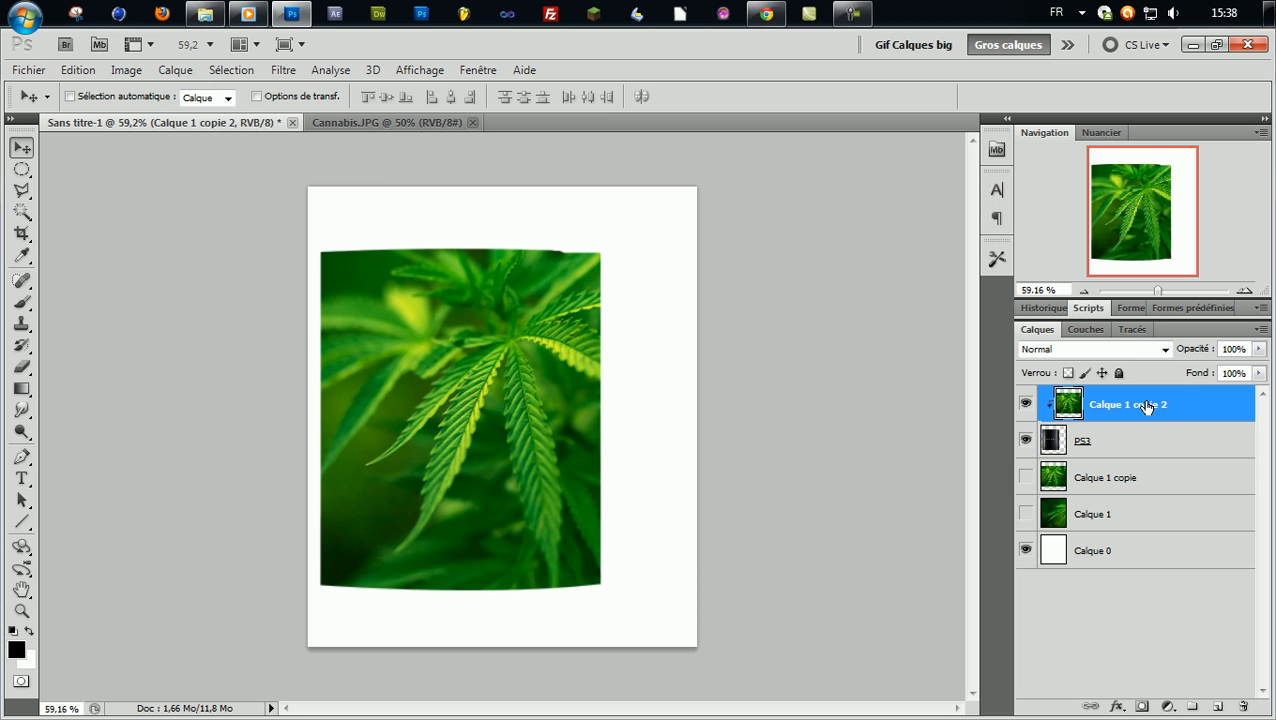
left_click(1095, 349)
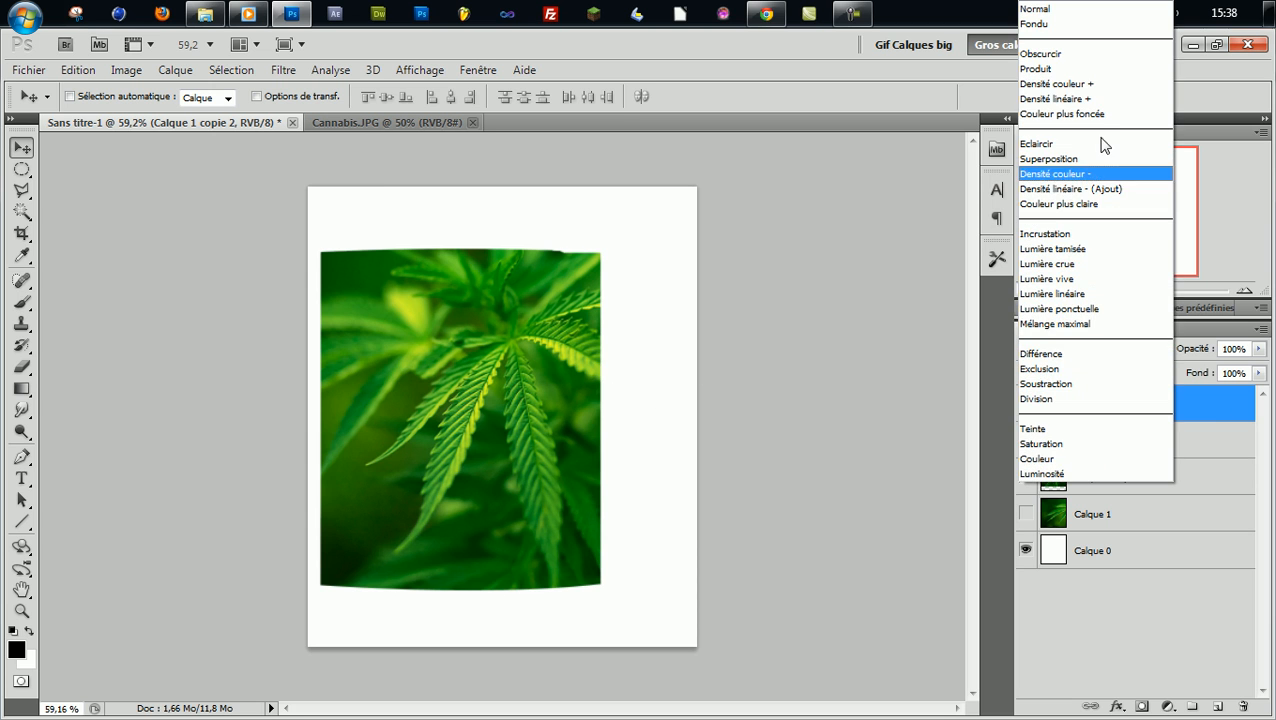
left_click(1184, 432)
left_click(1157, 348)
left_click(1093, 160)
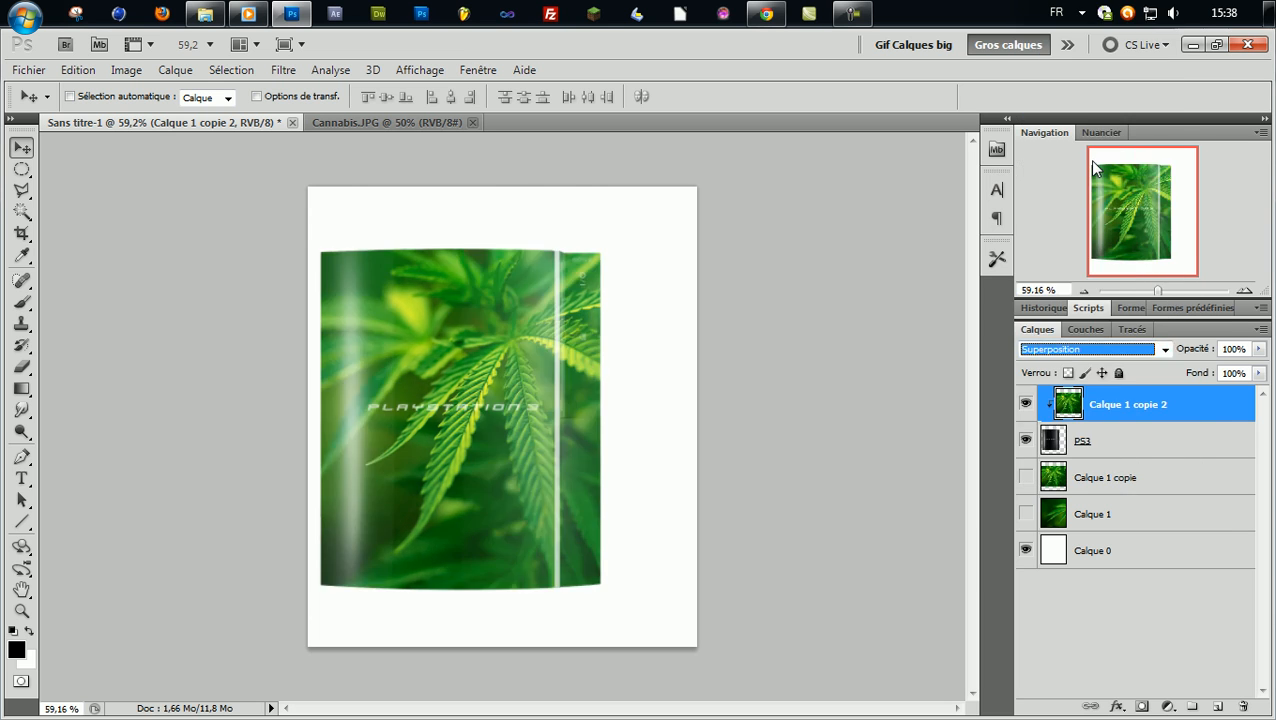
Step: Reduce the opacity of Calque 1 copie 2 to 60% and its fill (Fond) to 90%
left_click(1161, 411)
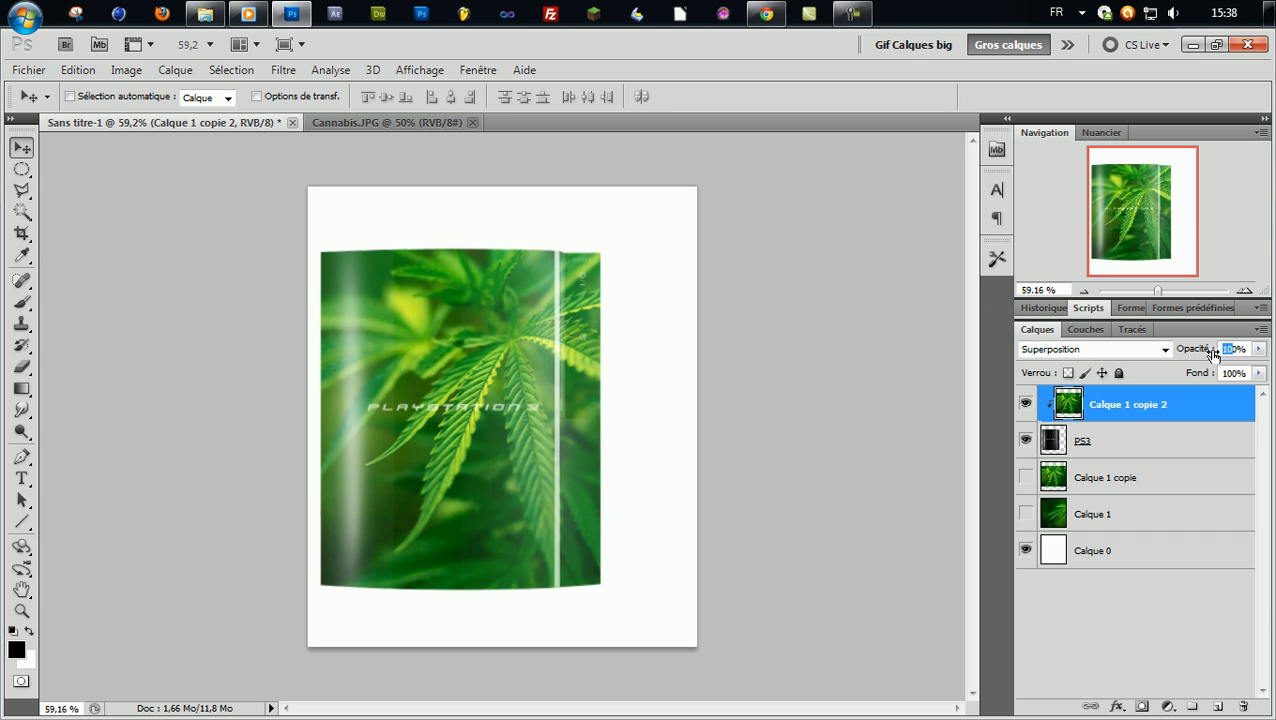
type("60")
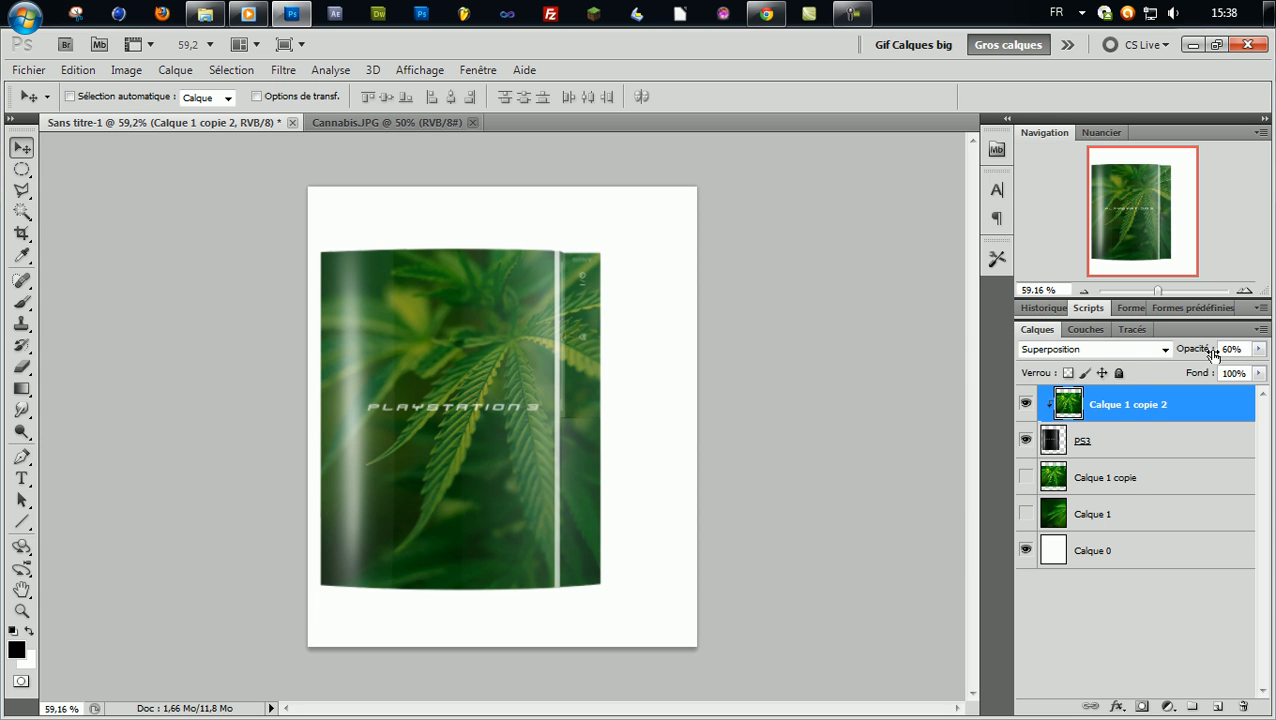
double_click(1232, 374)
type("90")
key("Return")
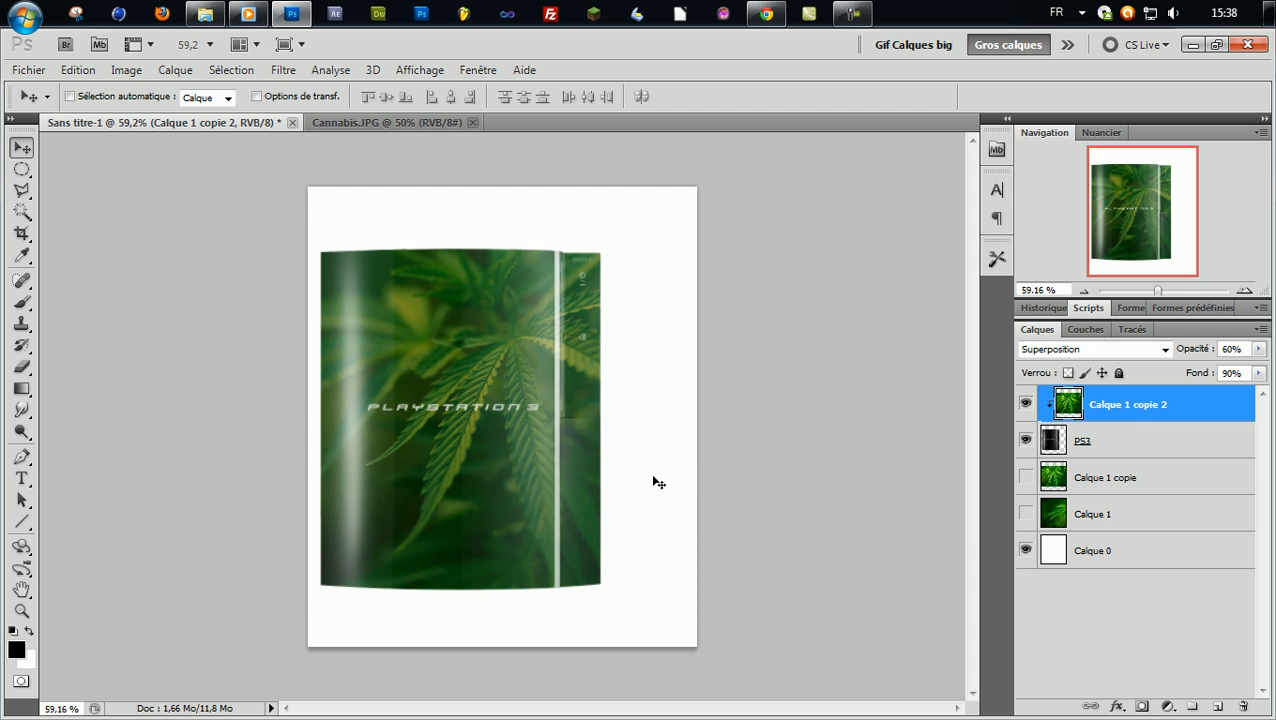
Step: Outline the console's silver vertical strip with the polygonal lasso, delete the cannabis image over it, and deselect
scroll(633, 474, "up", 8)
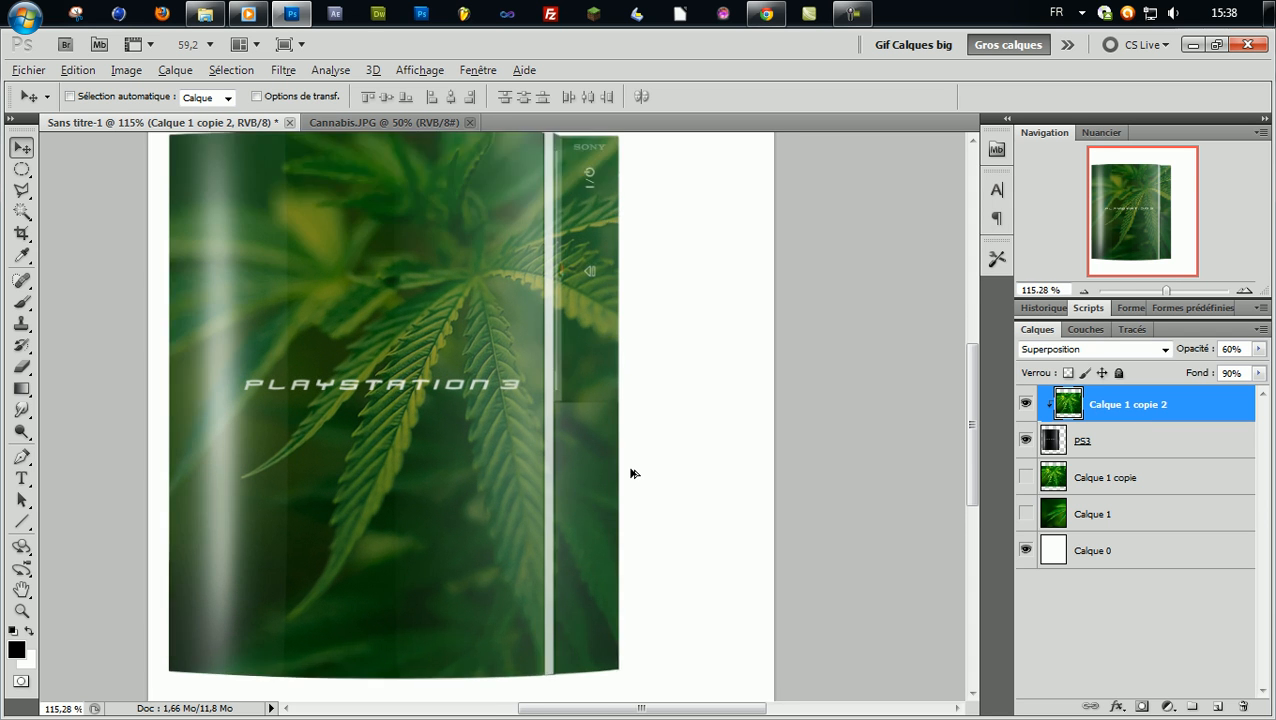
scroll(763, 457, "down", 4)
scroll(745, 457, "down", 3)
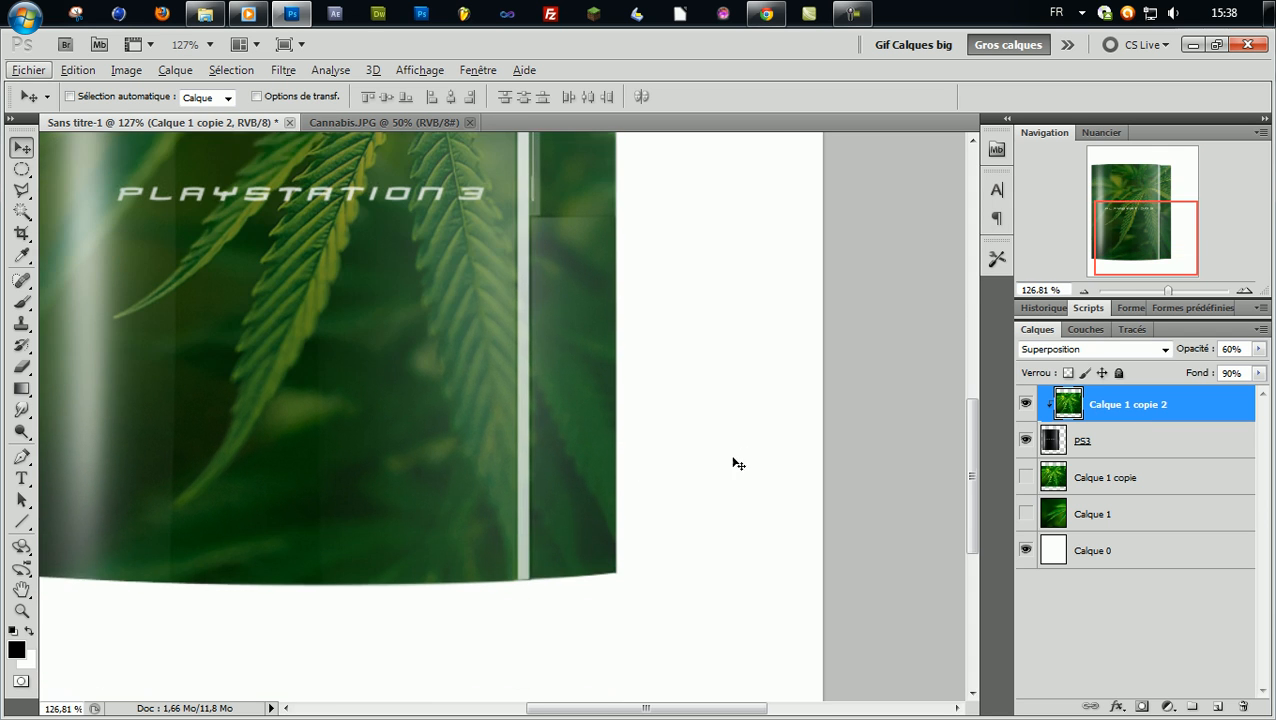
left_click(22, 190)
right_click(25, 193)
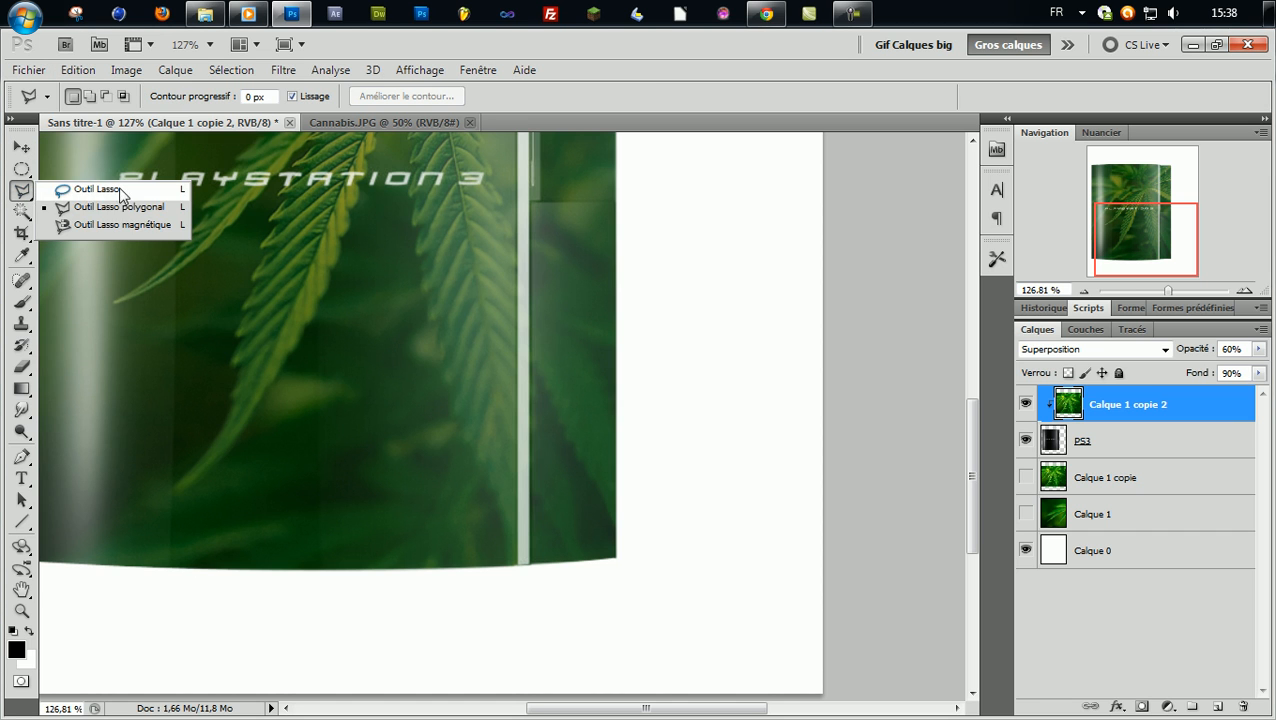
left_click(145, 211)
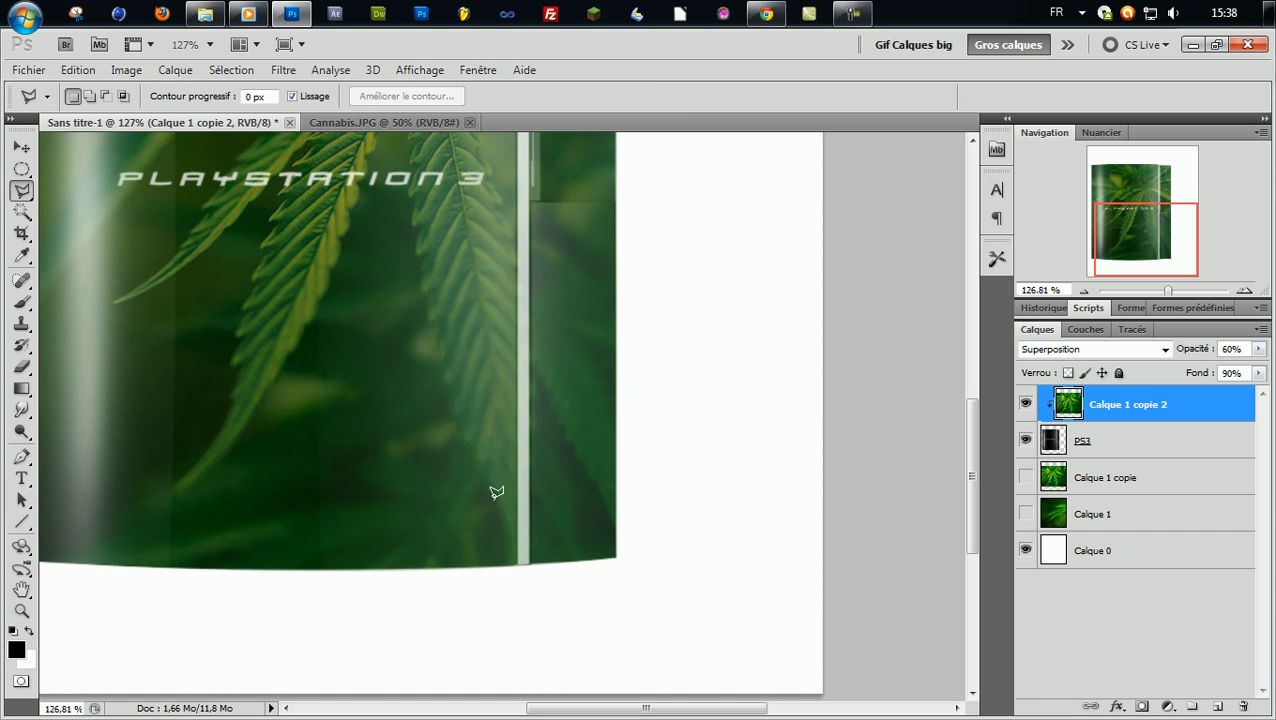
scroll(564, 588, "up", 2)
scroll(566, 562, "up", 2)
scroll(569, 567, "up", 1)
scroll(500, 555, "right", 3)
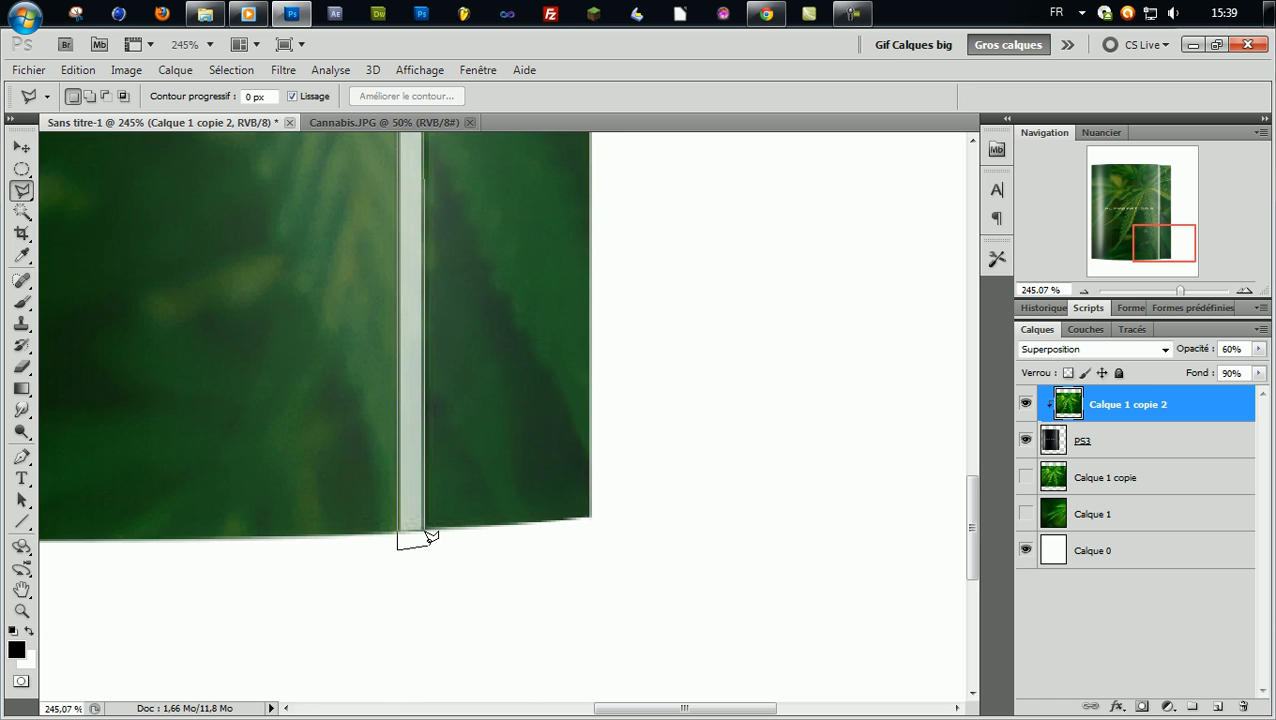
double_click(428, 540)
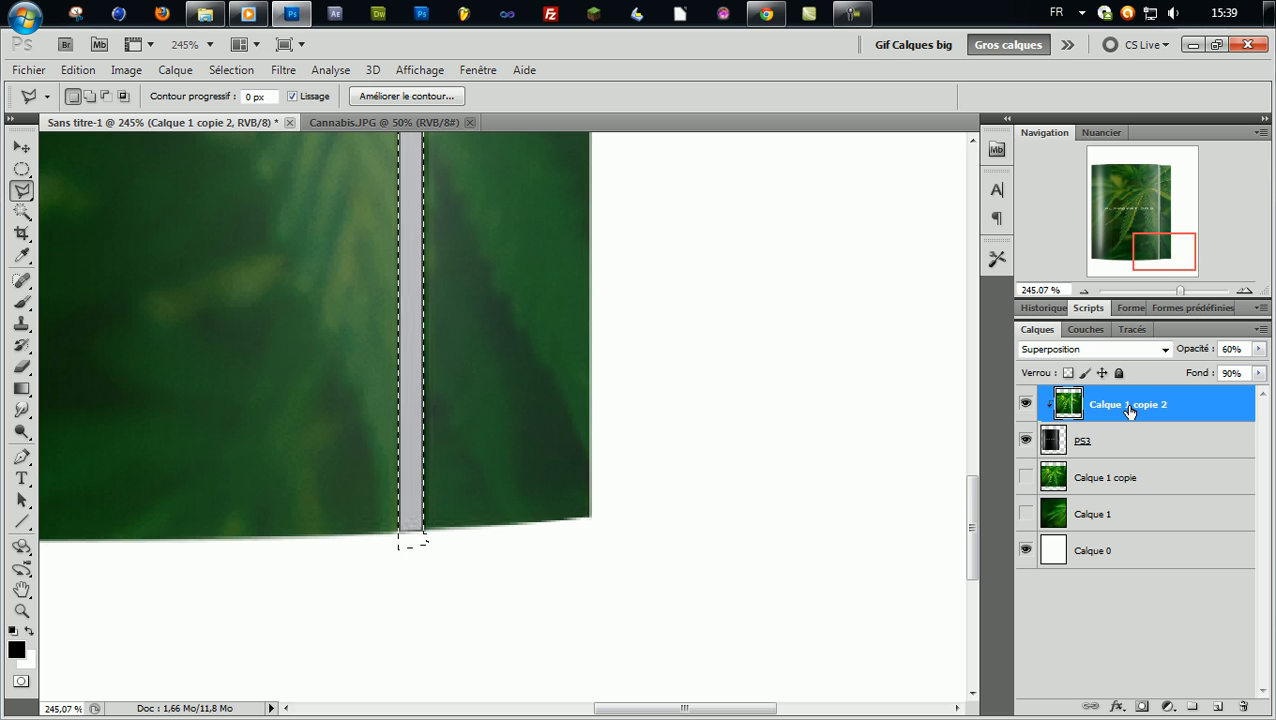
key("ctrl+d")
Step: Outline the narrow disc-slot band beside the silver strip with the polygonal lasso, delete the cannabis image there, and deselect
scroll(575, 332, "down", 5)
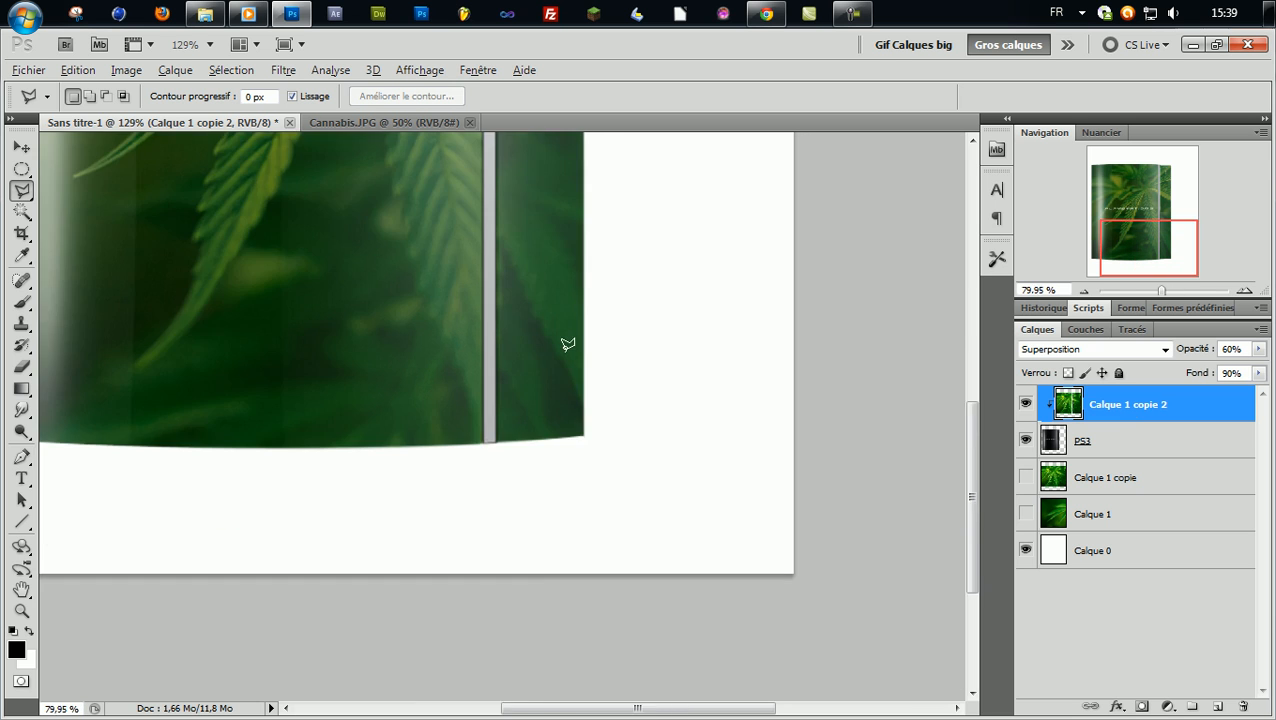
scroll(567, 344, "down", 4)
scroll(717, 454, "up", 6)
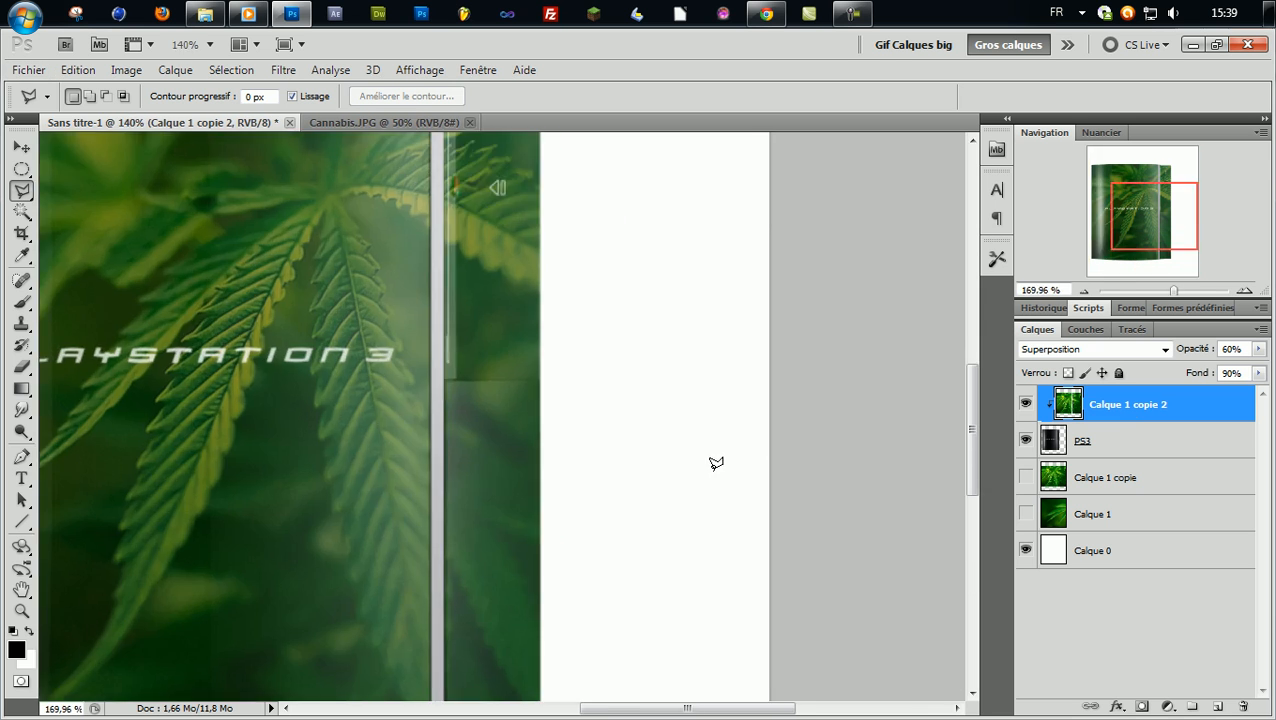
scroll(398, 476, "up", 1)
scroll(406, 513, "up", 3)
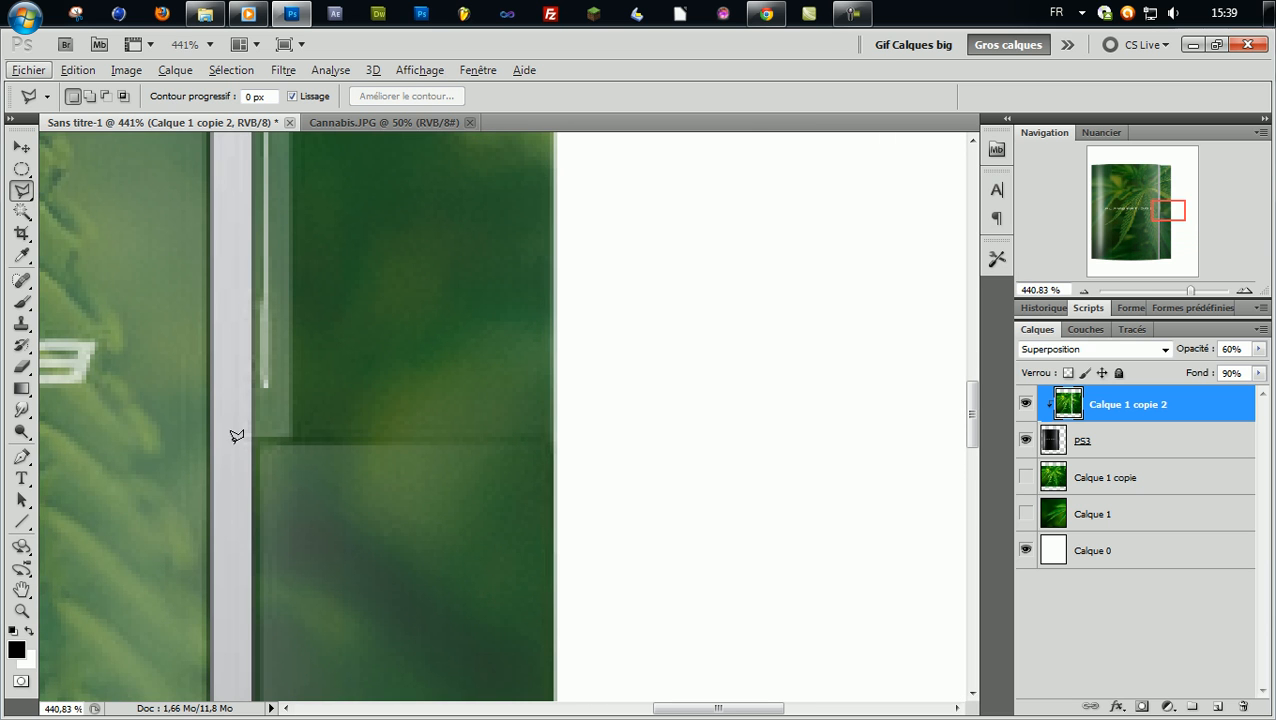
left_click(250, 434)
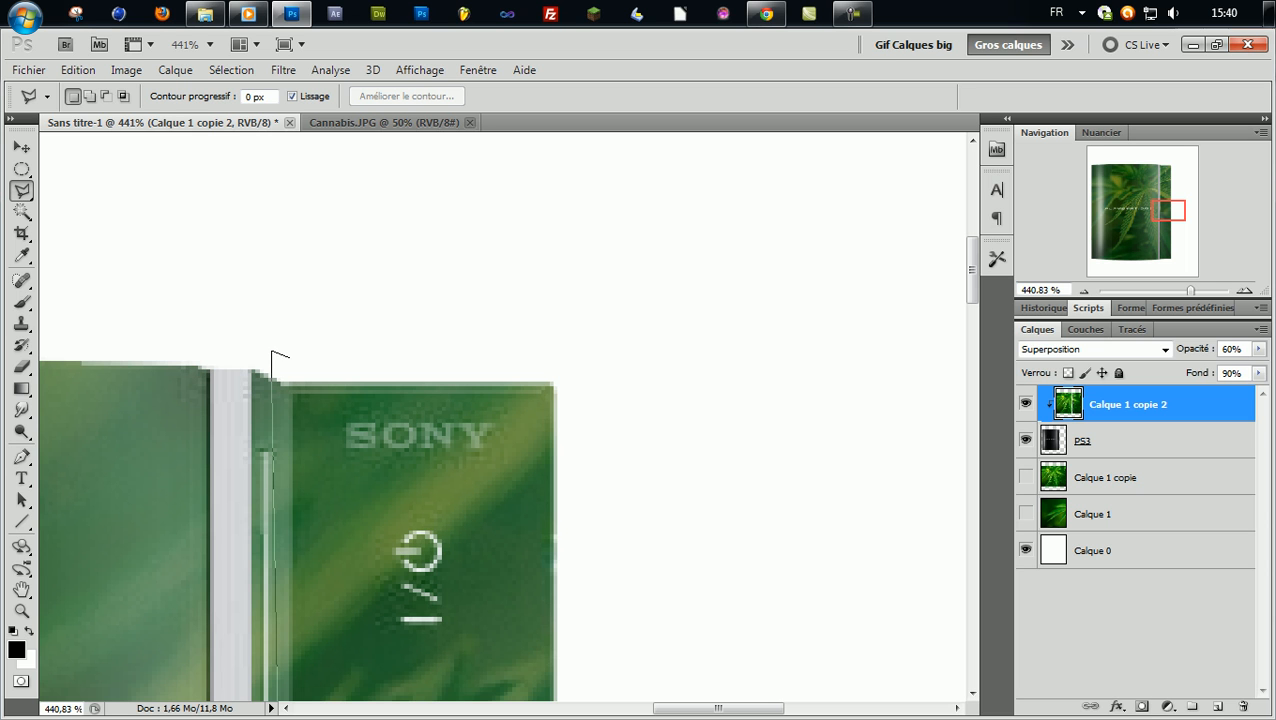
scroll(329, 467, "down", 5)
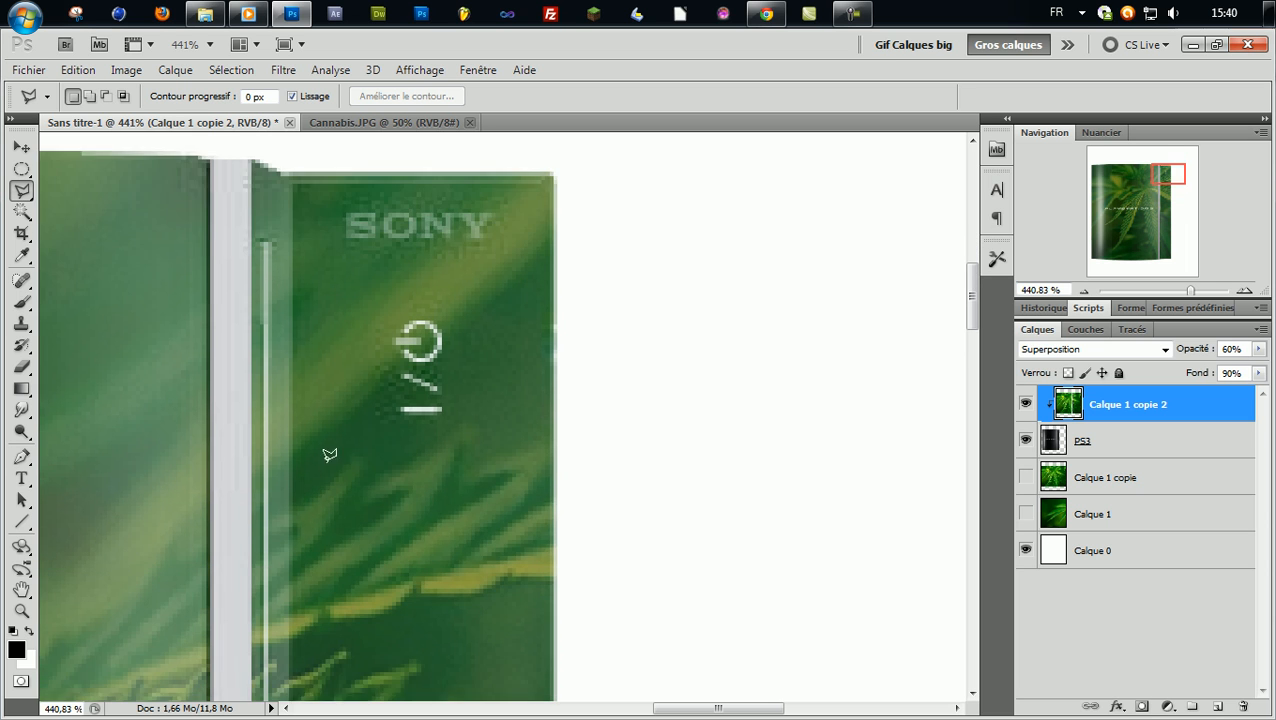
scroll(329, 467, "down", 8)
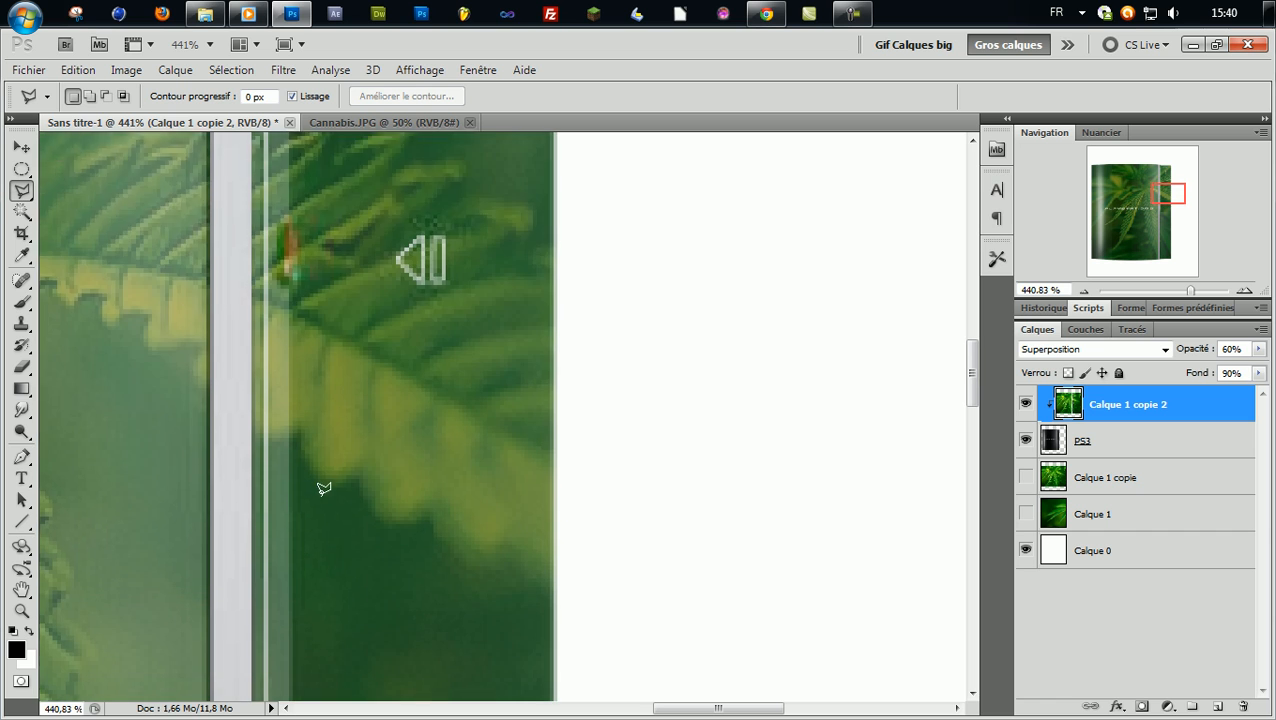
scroll(324, 488, "down", 3)
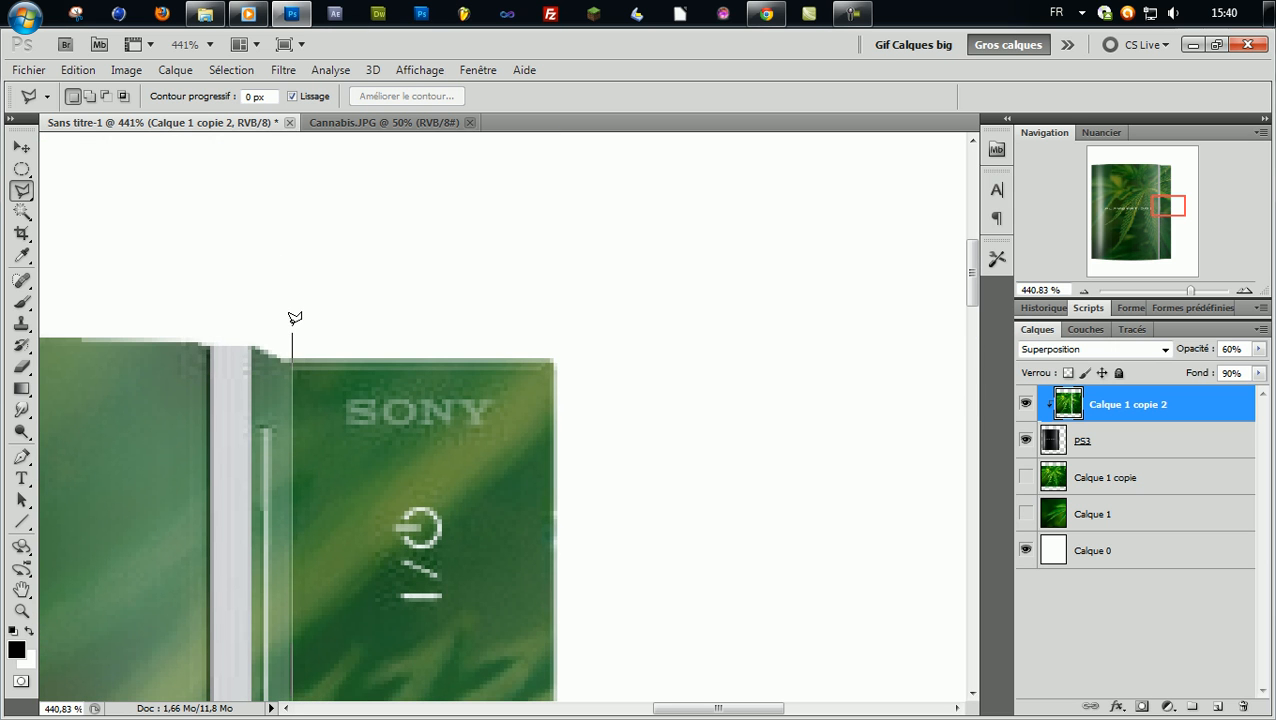
left_click(292, 323)
left_click(236, 318)
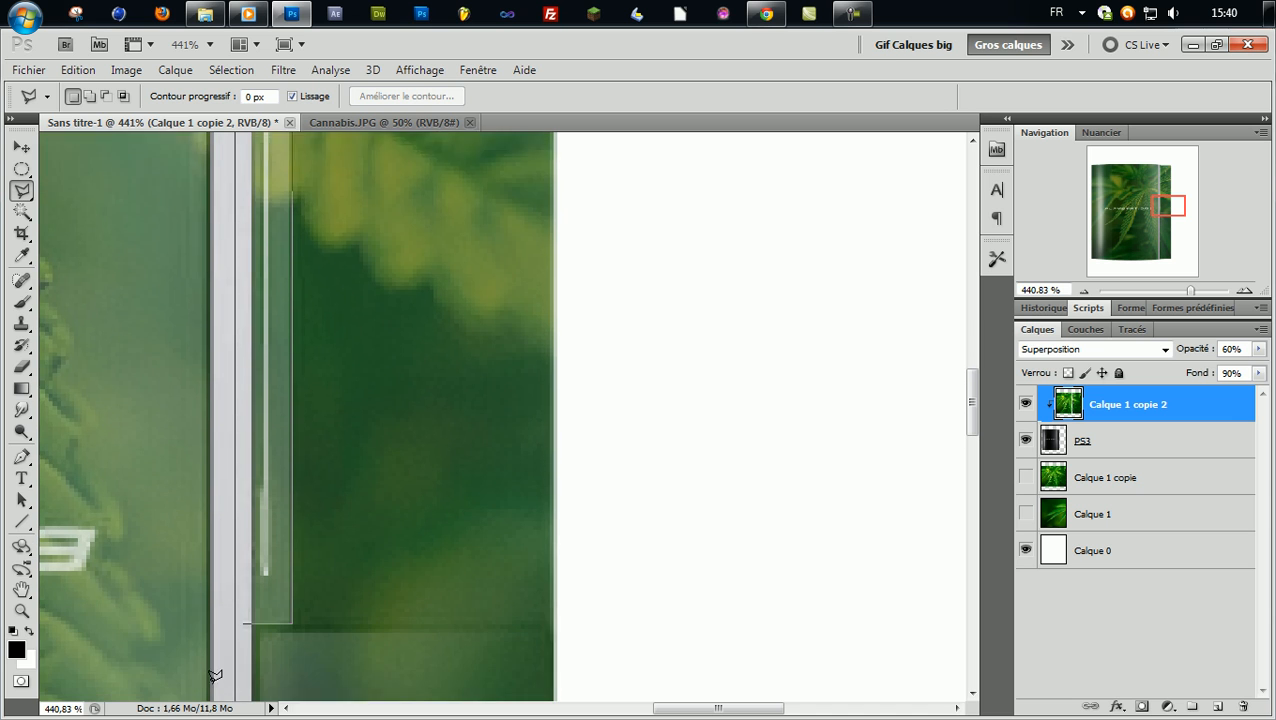
double_click(236, 496)
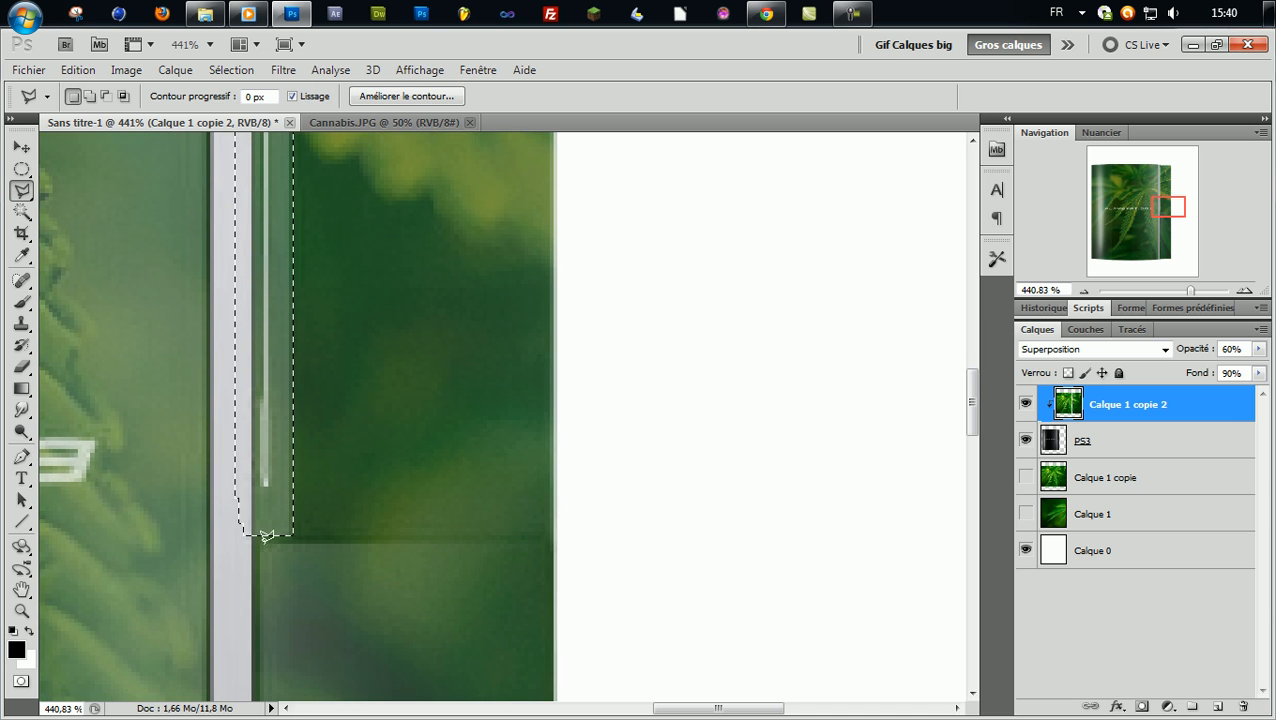
key("alt+BackSpace")
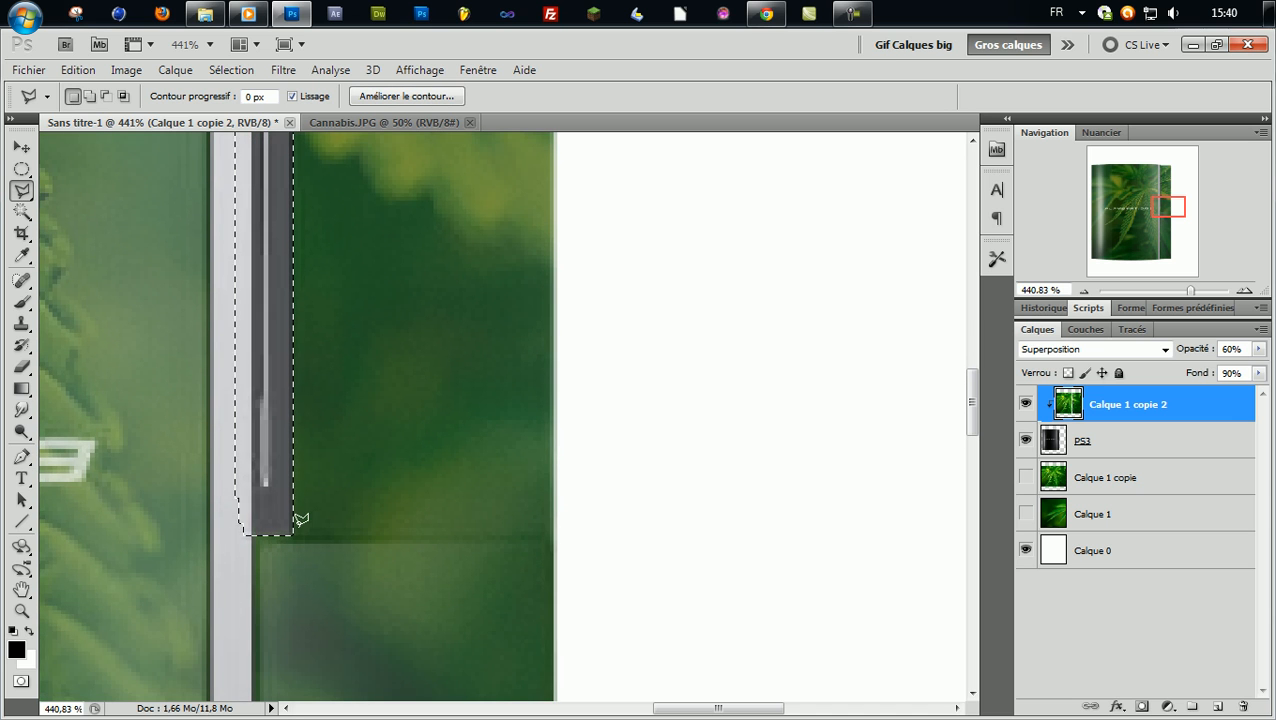
key("ctrl+d")
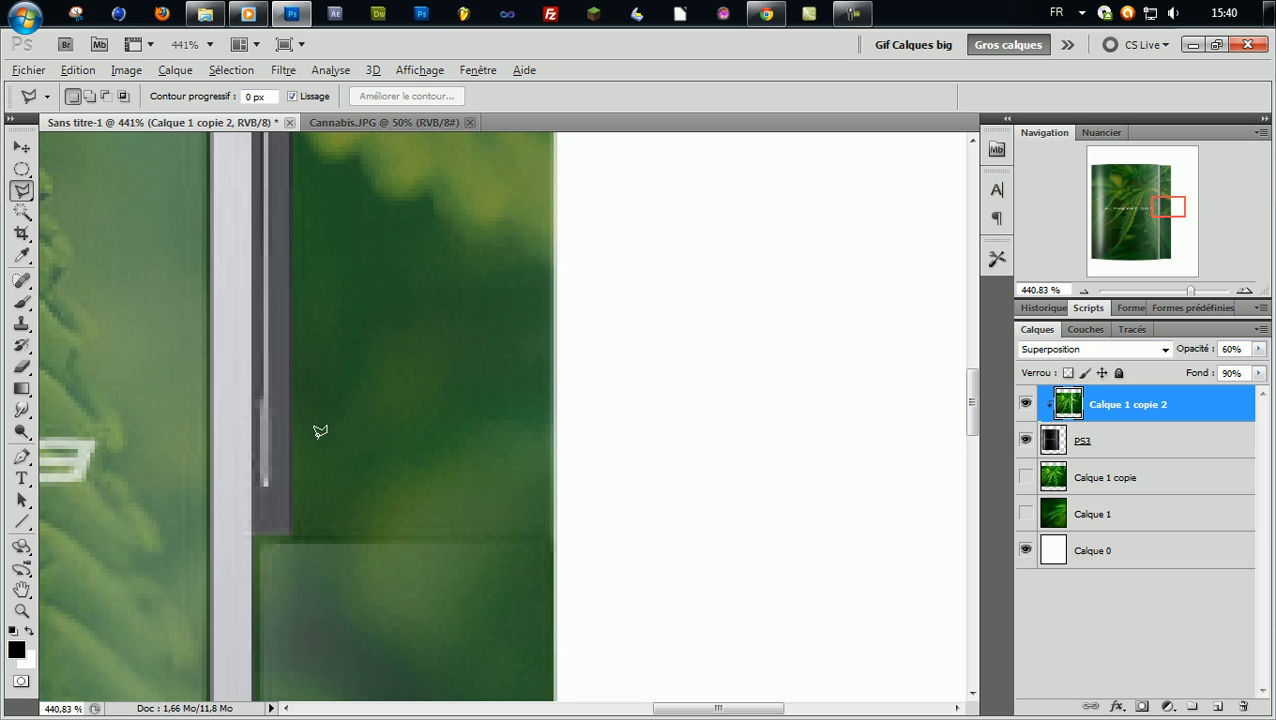
Step: Hide the cannabis layer to lasso the red light beside the eject symbol, show it again, delete the leaf image there, and deselect
scroll(318, 440, "up", 5)
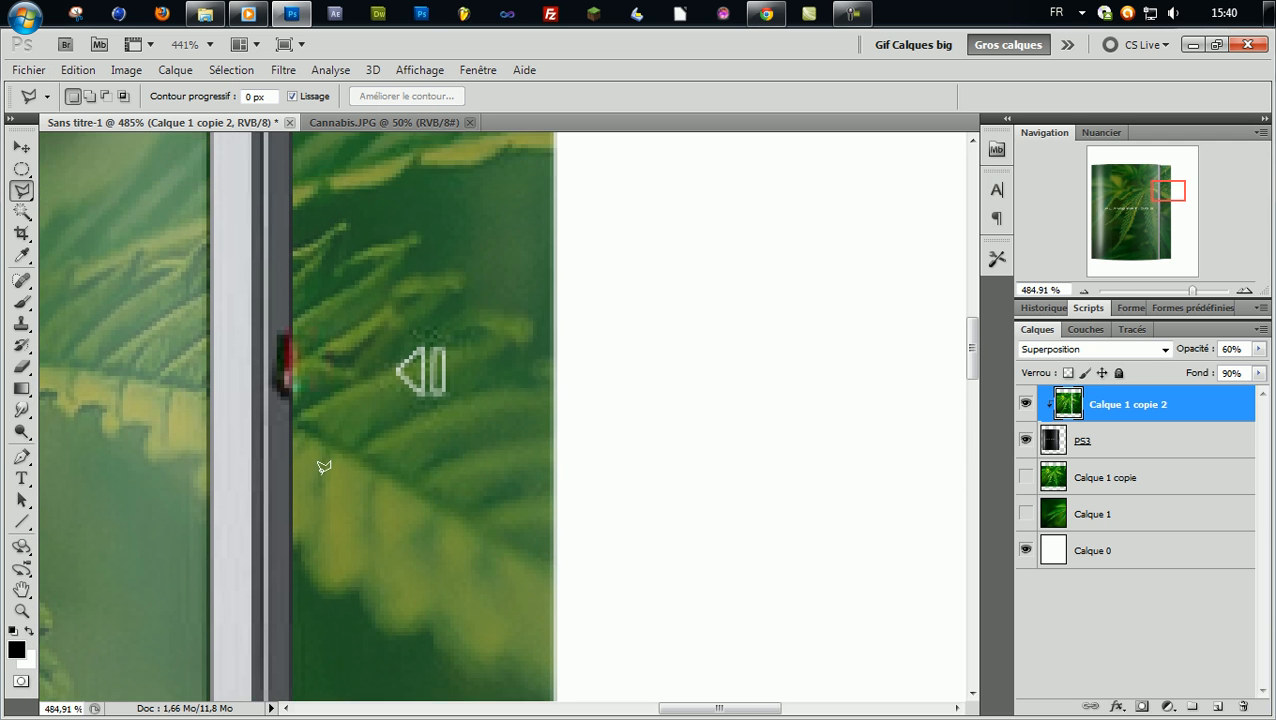
scroll(324, 467, "up", 3)
scroll(305, 422, "down", 1)
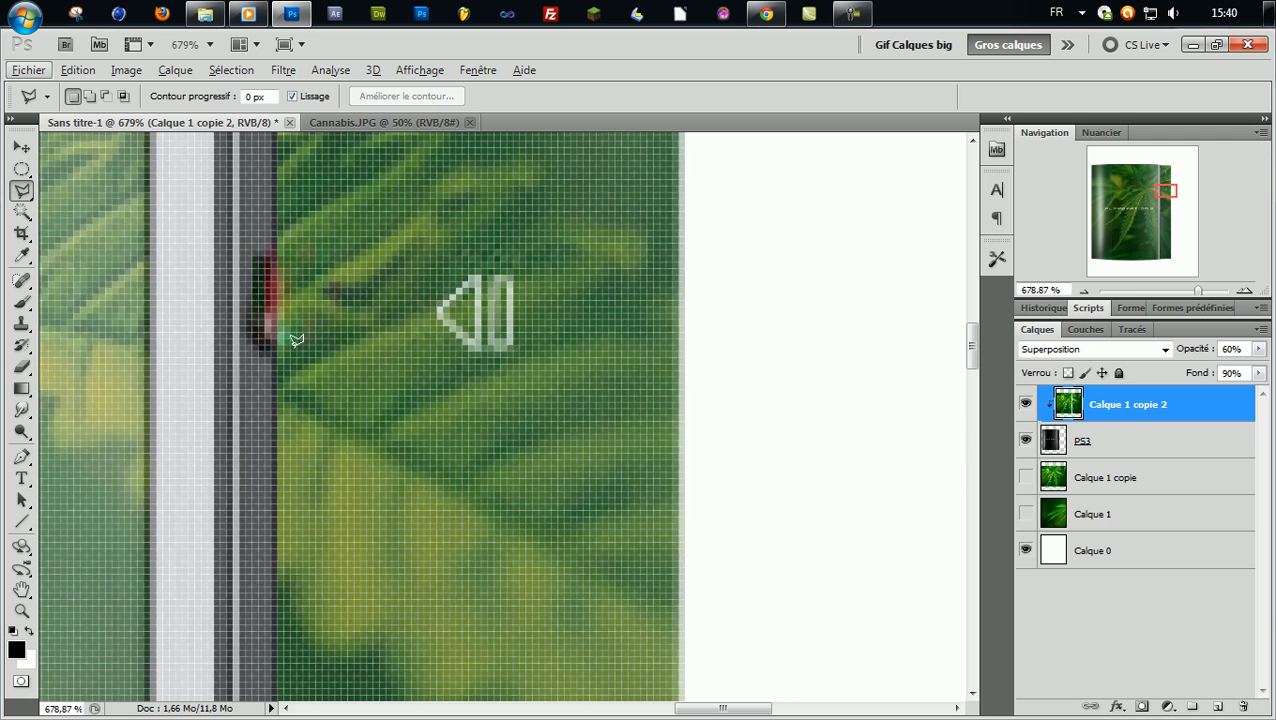
left_click(272, 345)
left_click(1025, 402)
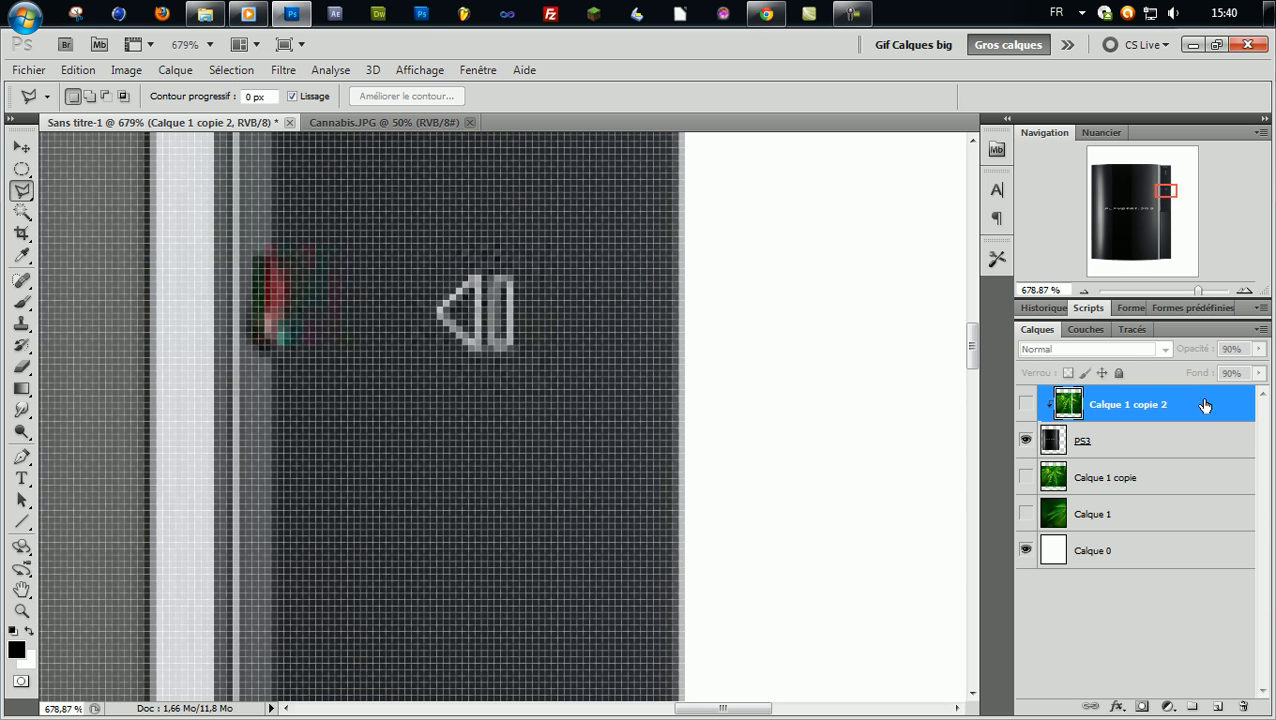
scroll(286, 343, "down", 3, "alt")
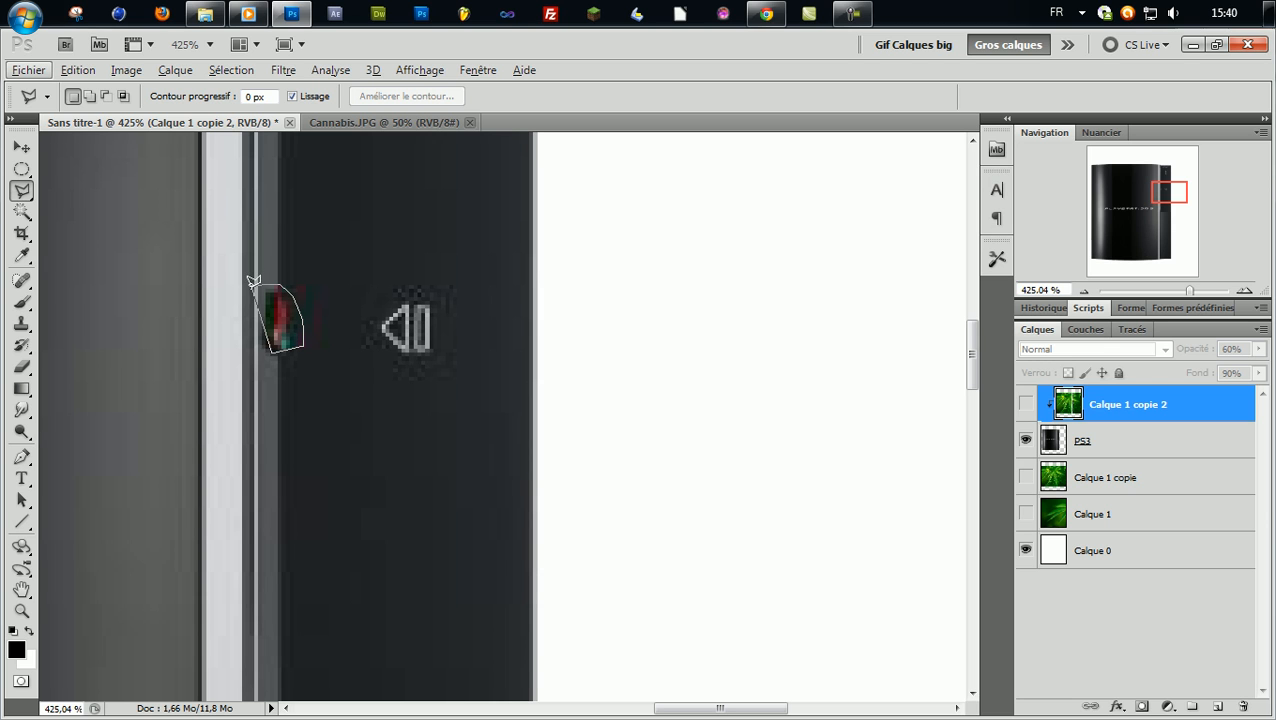
left_click(255, 282)
left_click(1024, 400)
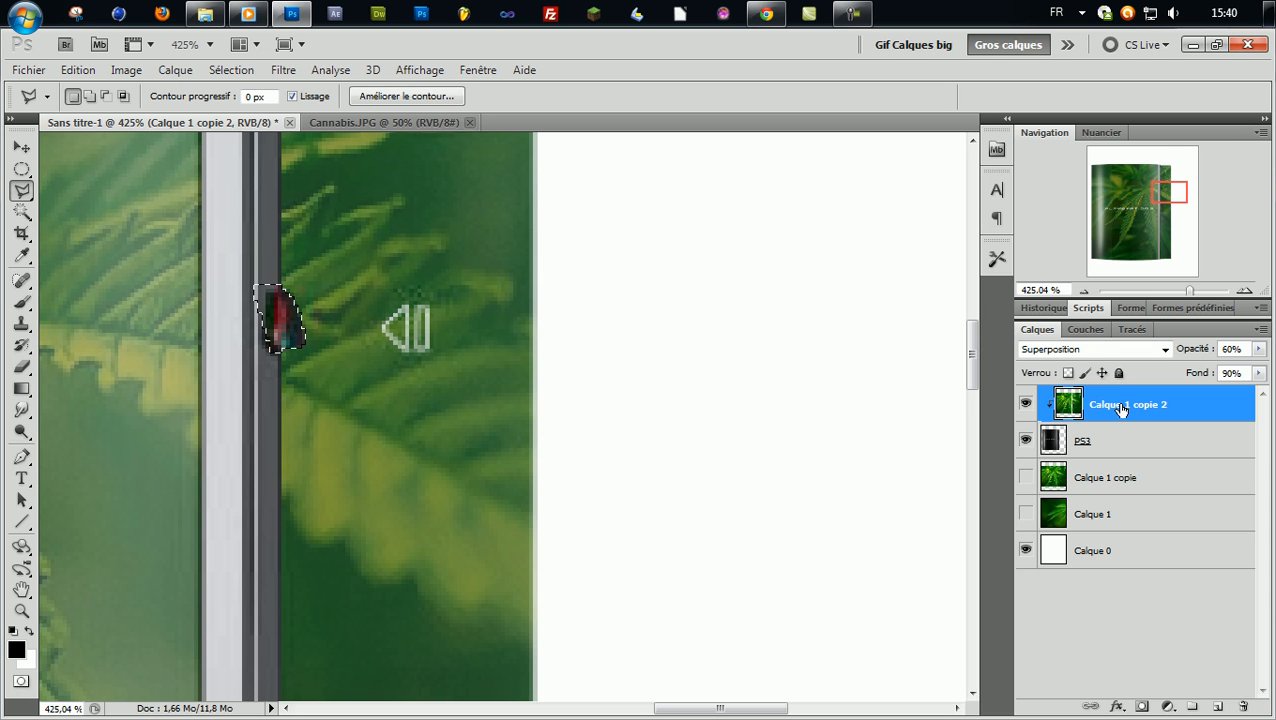
key("ctrl+d")
Step: Select the upper section of the console's narrow side panel with the rectangular marquee and copy its cannabis image to a new layer
scroll(227, 353, "down", 5)
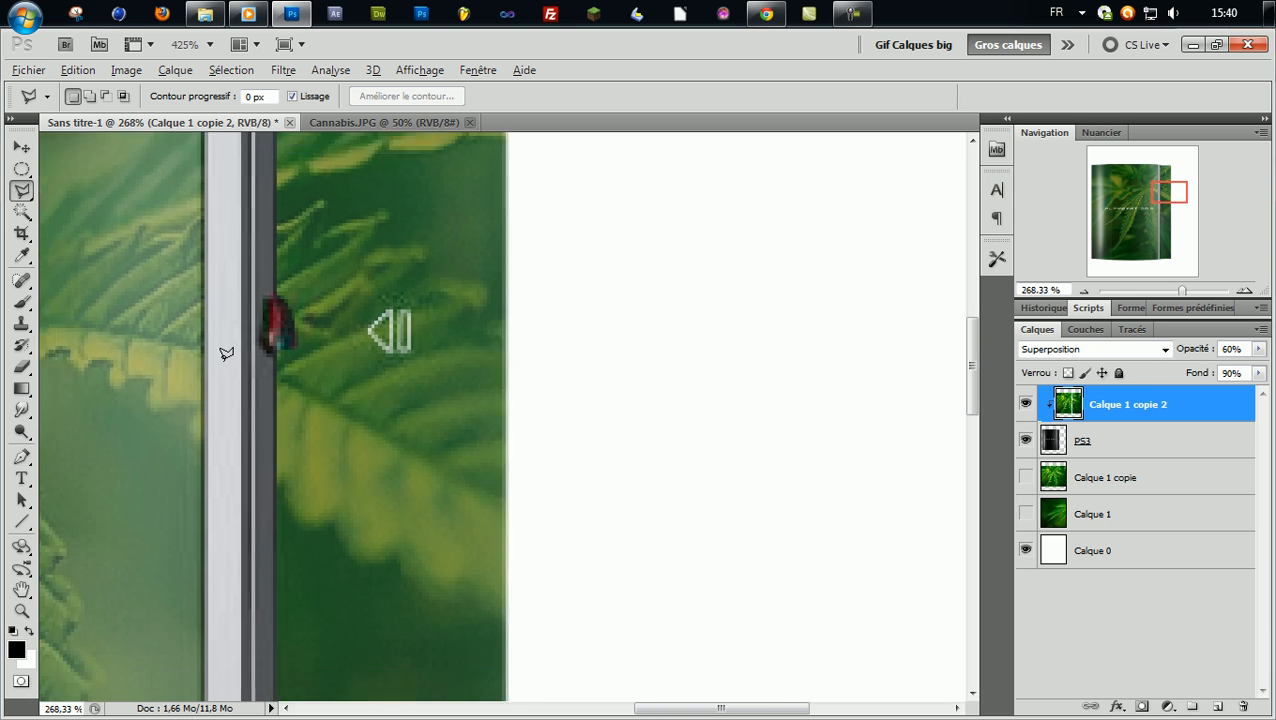
scroll(227, 353, "down", 4)
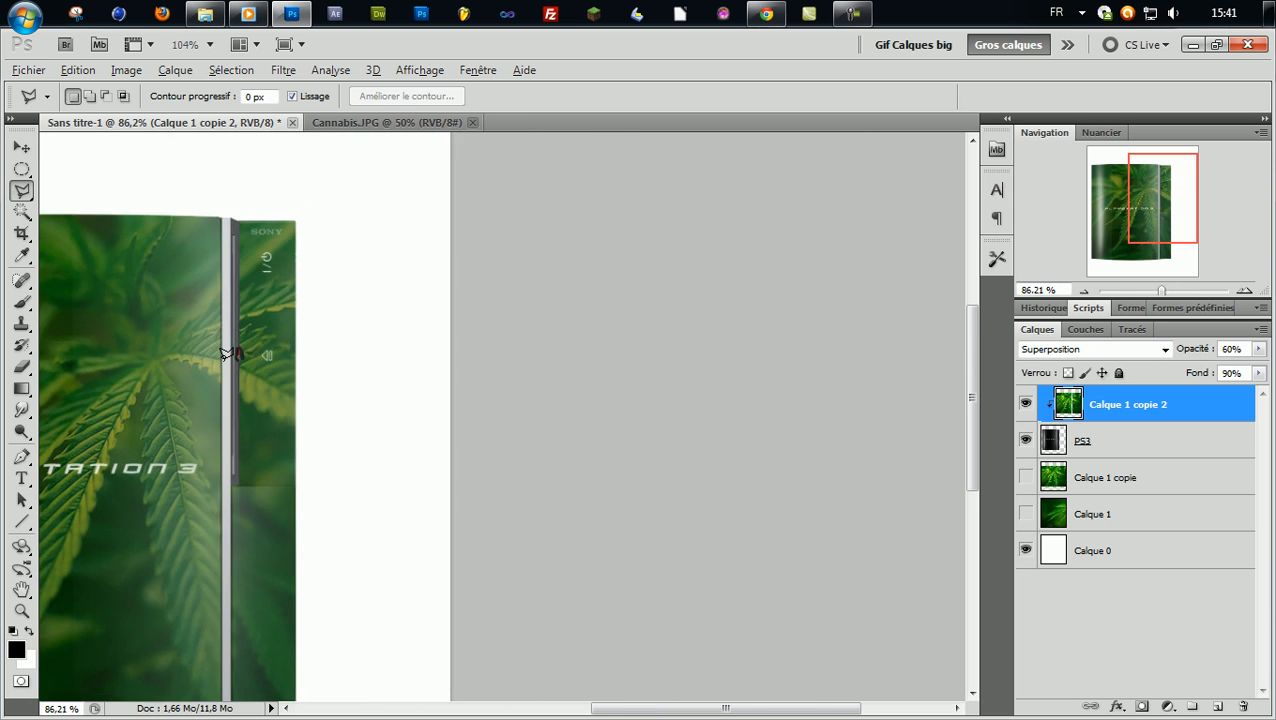
scroll(501, 400, "up", 1)
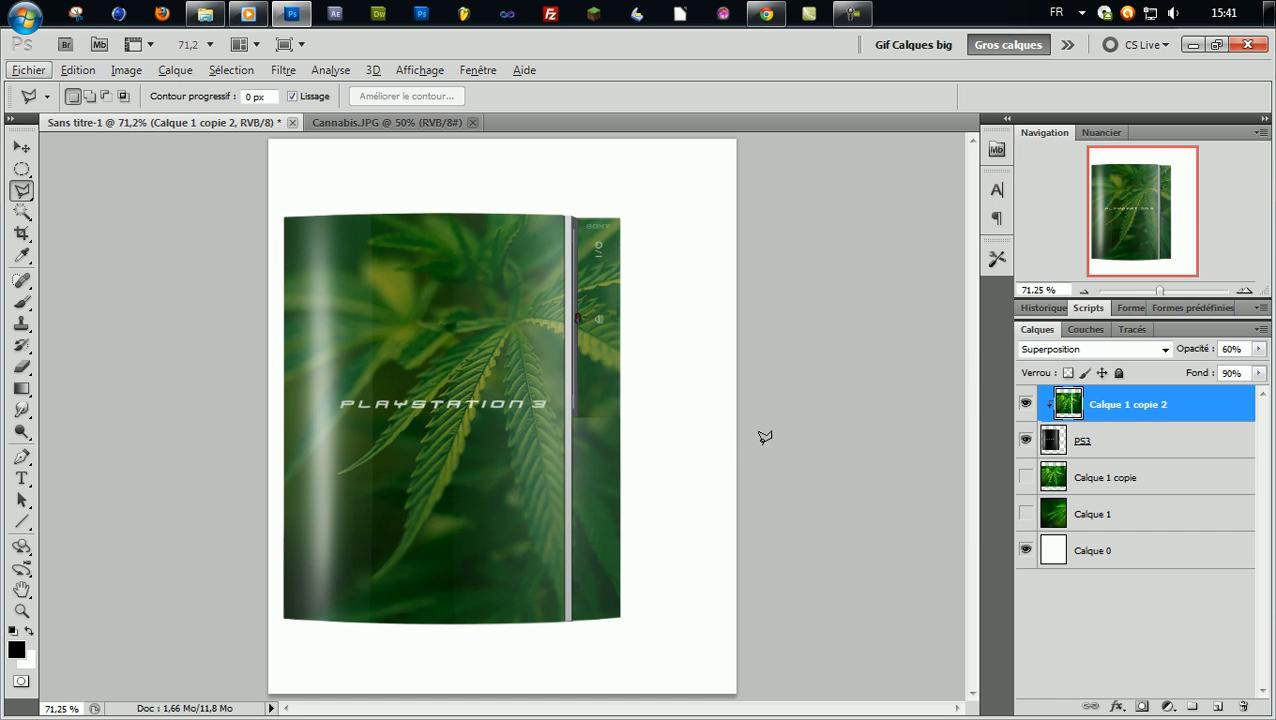
scroll(858, 393, "up", 3)
scroll(563, 408, "up", 3)
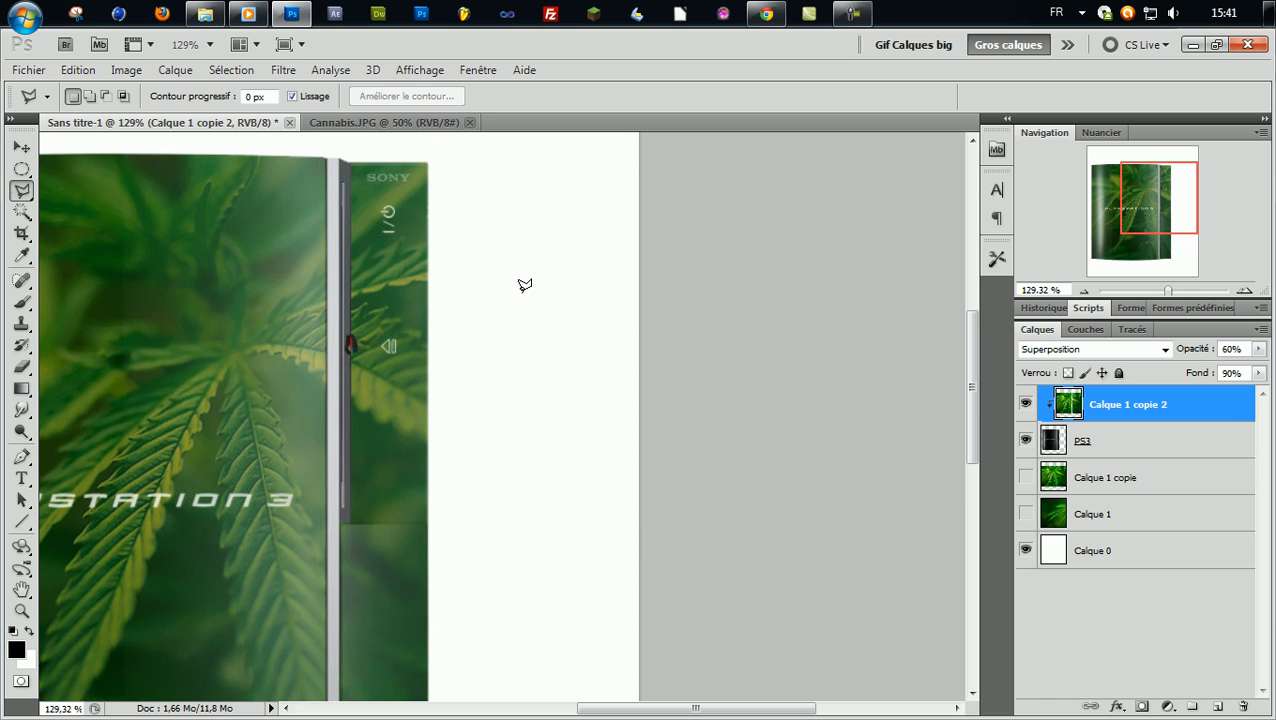
key("m")
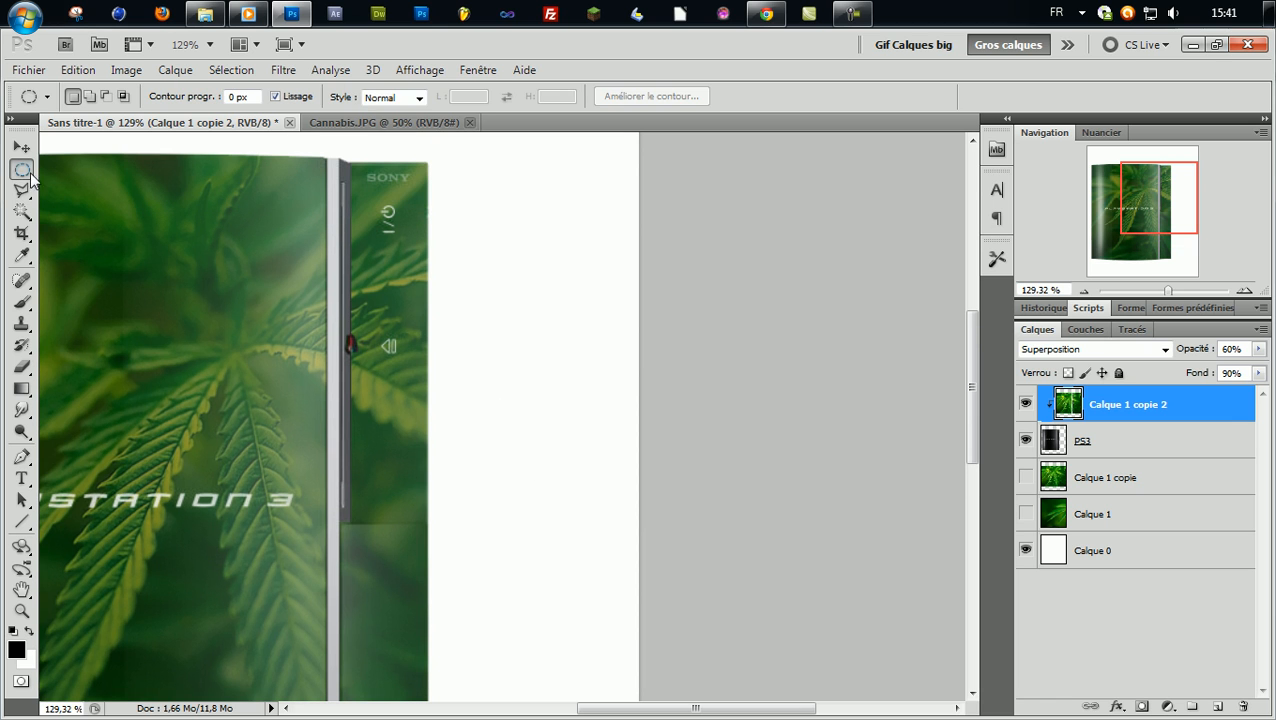
right_click(22, 170)
left_click(68, 168)
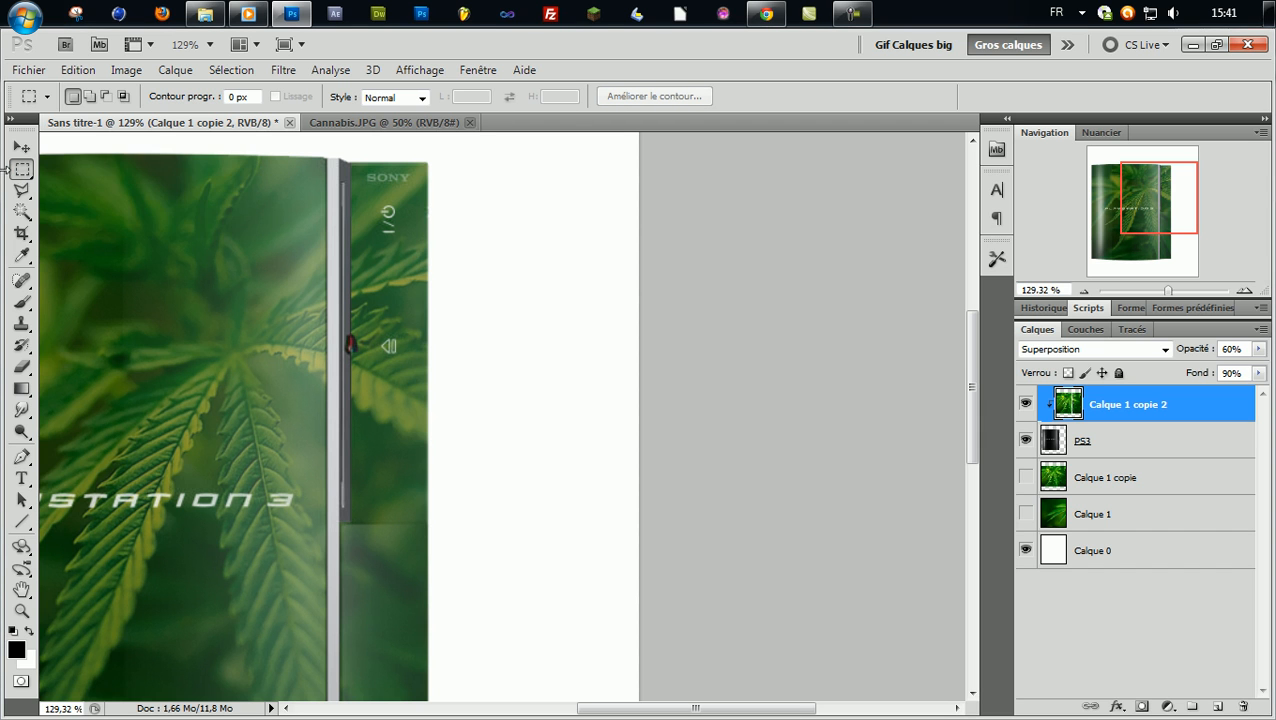
right_click(23, 171)
left_click(105, 169)
left_click_drag(371, 219, 344, 523)
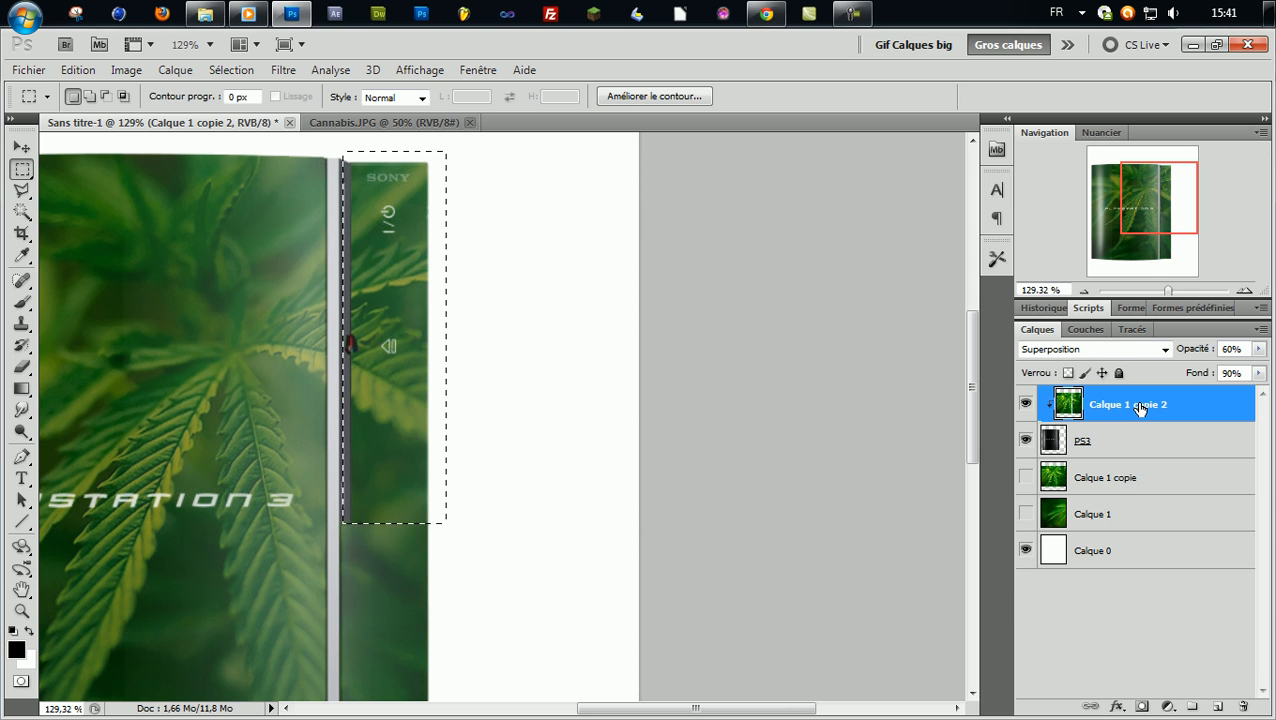
key("ctrl+j")
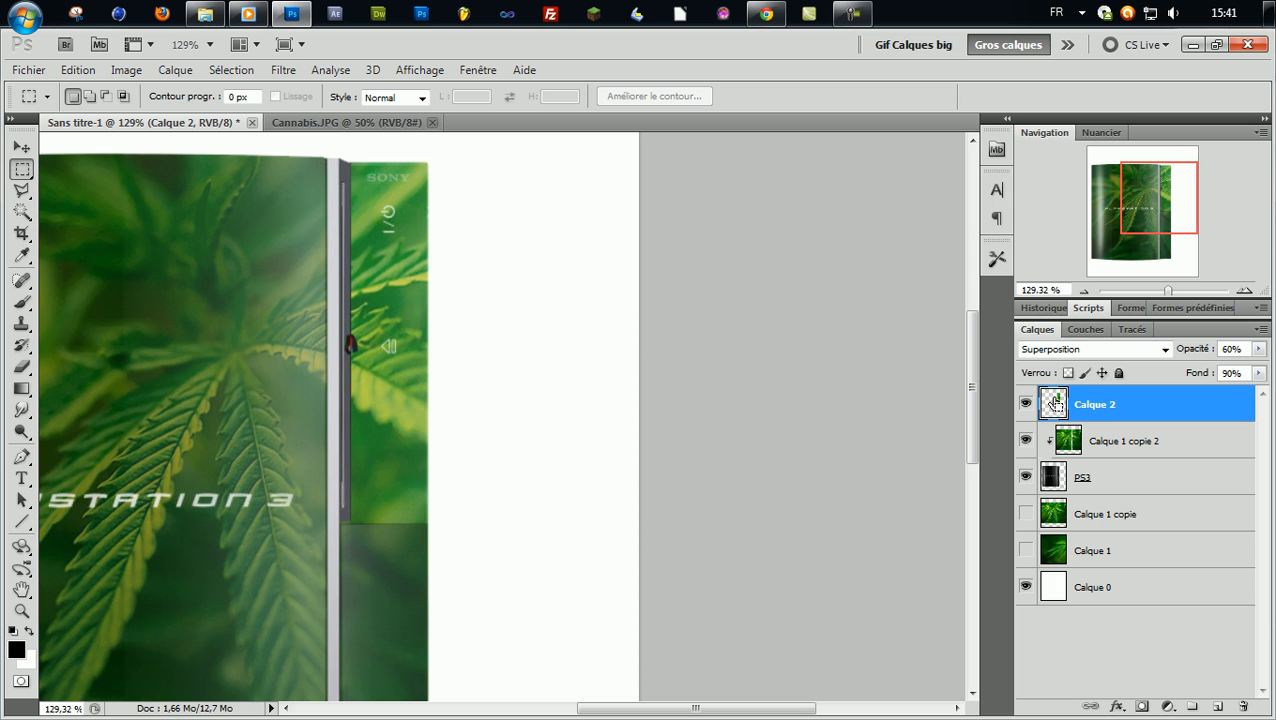
Step: Load the copied side-panel layer's outline as a selection, delete that area from Calque 1 copie 2, and deselect
left_click(1055, 404, "ctrl")
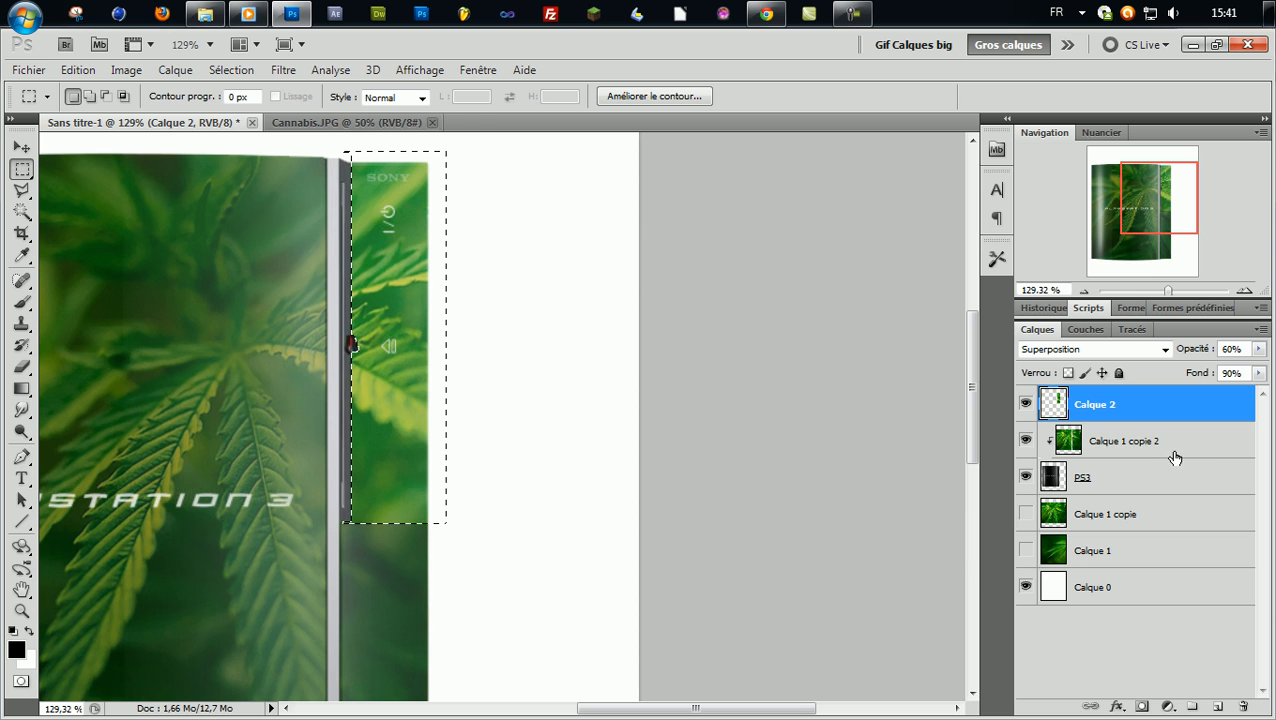
left_click(1108, 441)
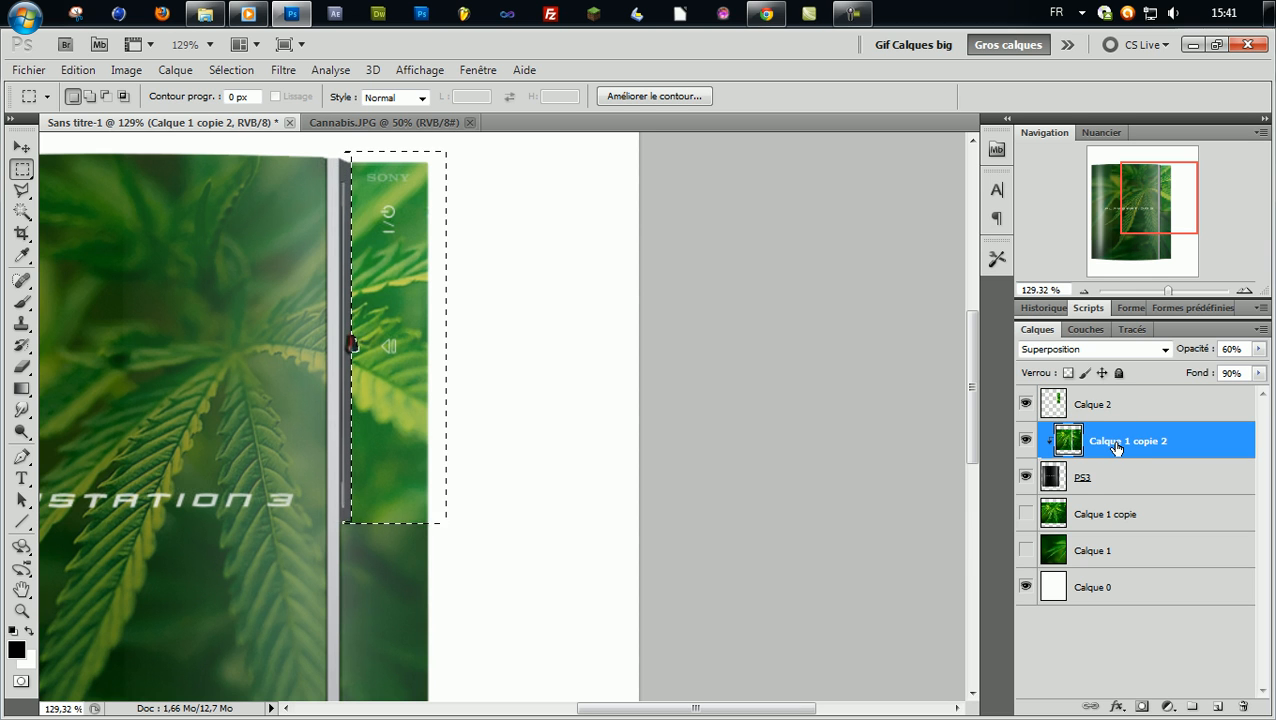
key("Delete")
key("ctrl+d")
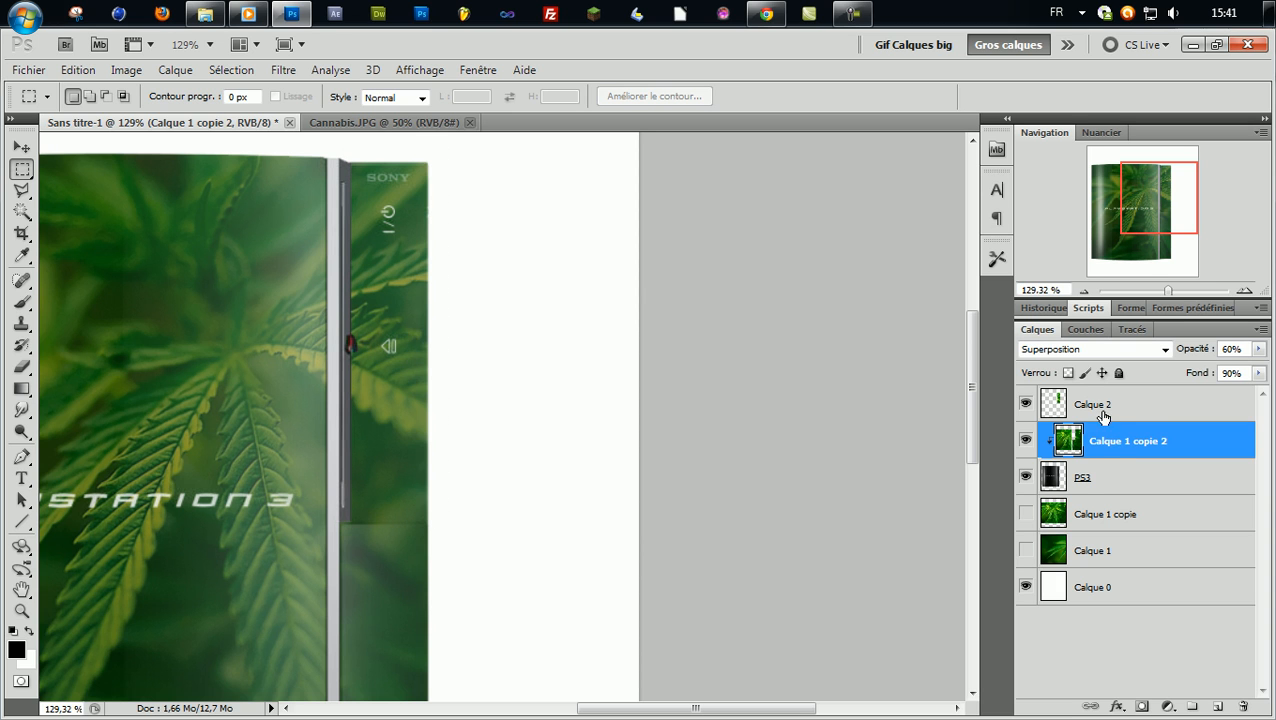
Step: Clip the Calque 2 layer to the console as a clipping mask and set its opacity to 40%
left_click(1100, 406)
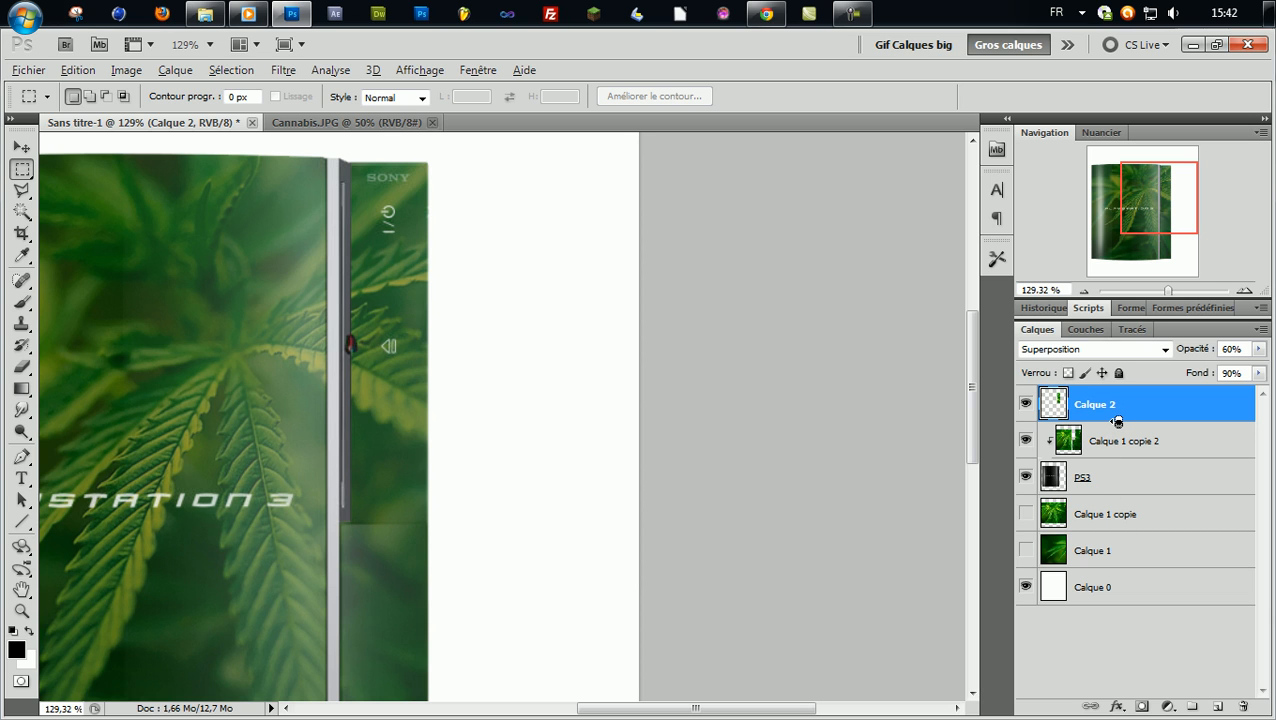
left_click(1117, 421, "alt")
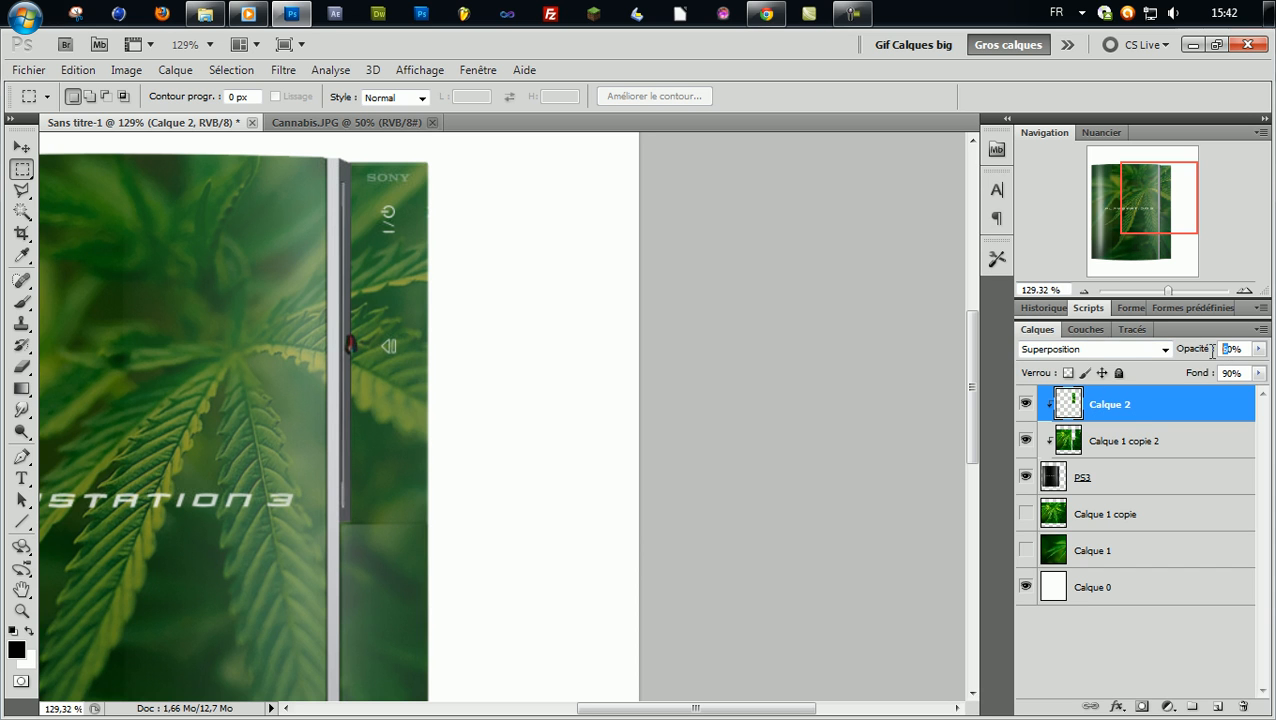
type("4")
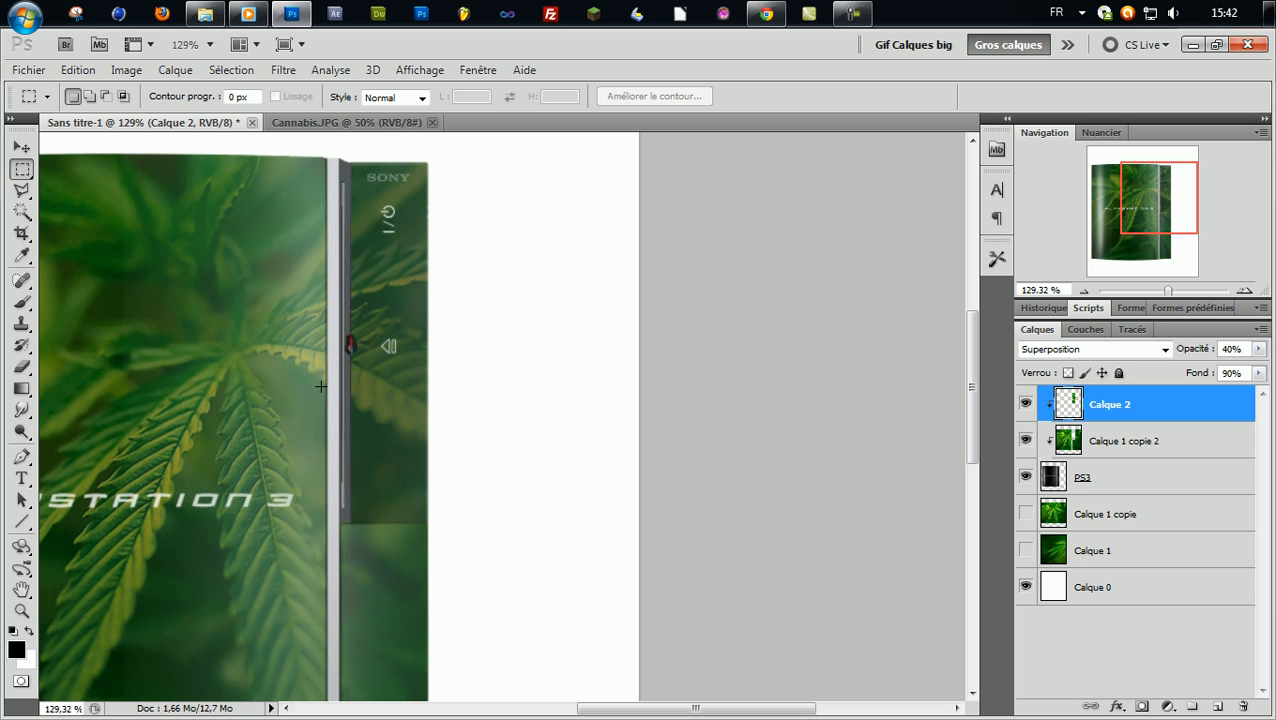
key("alt")
scroll(276, 271, "down", 5)
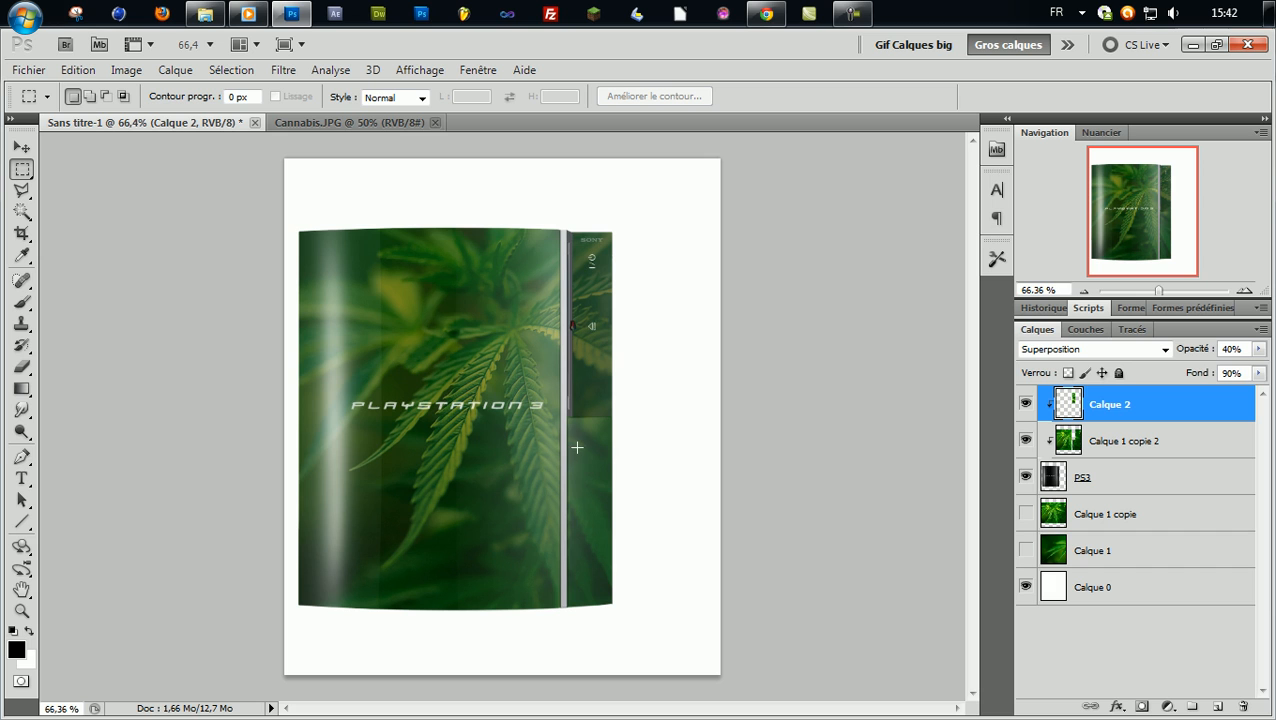
Step: Duplicate the PS3, Calque 1 copie 2 and Calque 2 layers together within the Sans titre-1 document
left_click(1105, 480)
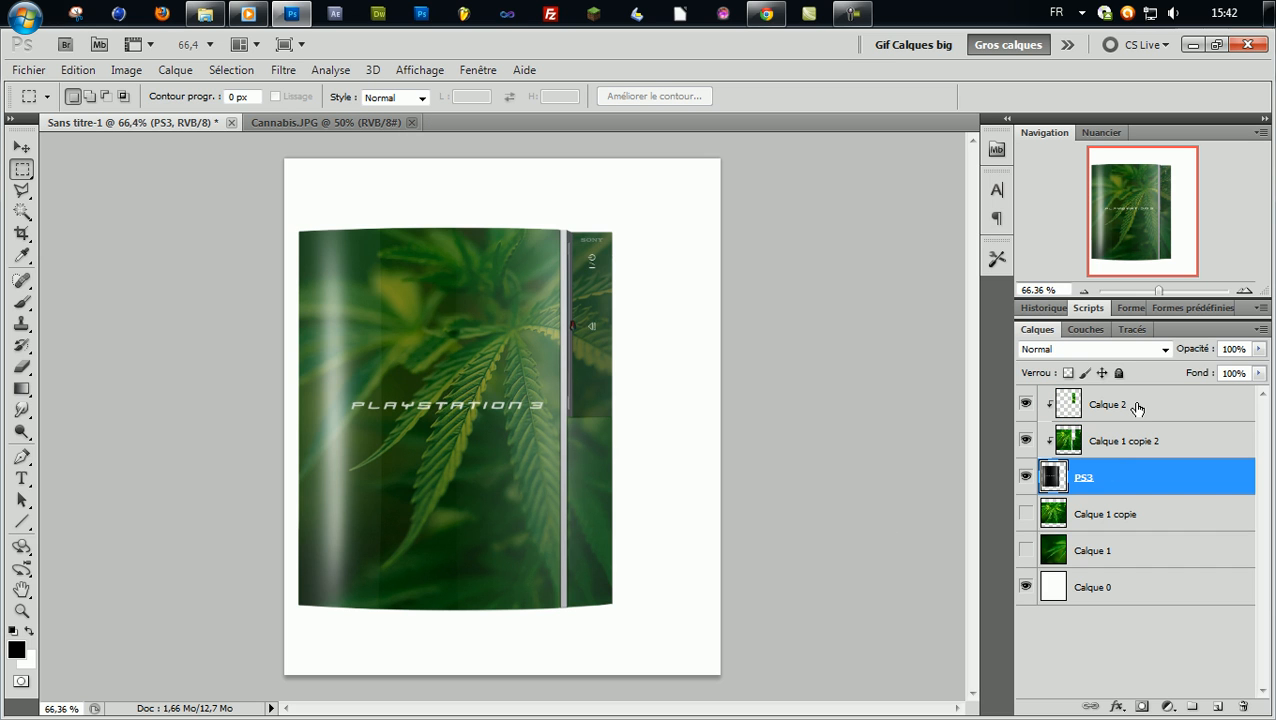
left_click(1131, 406, "shift")
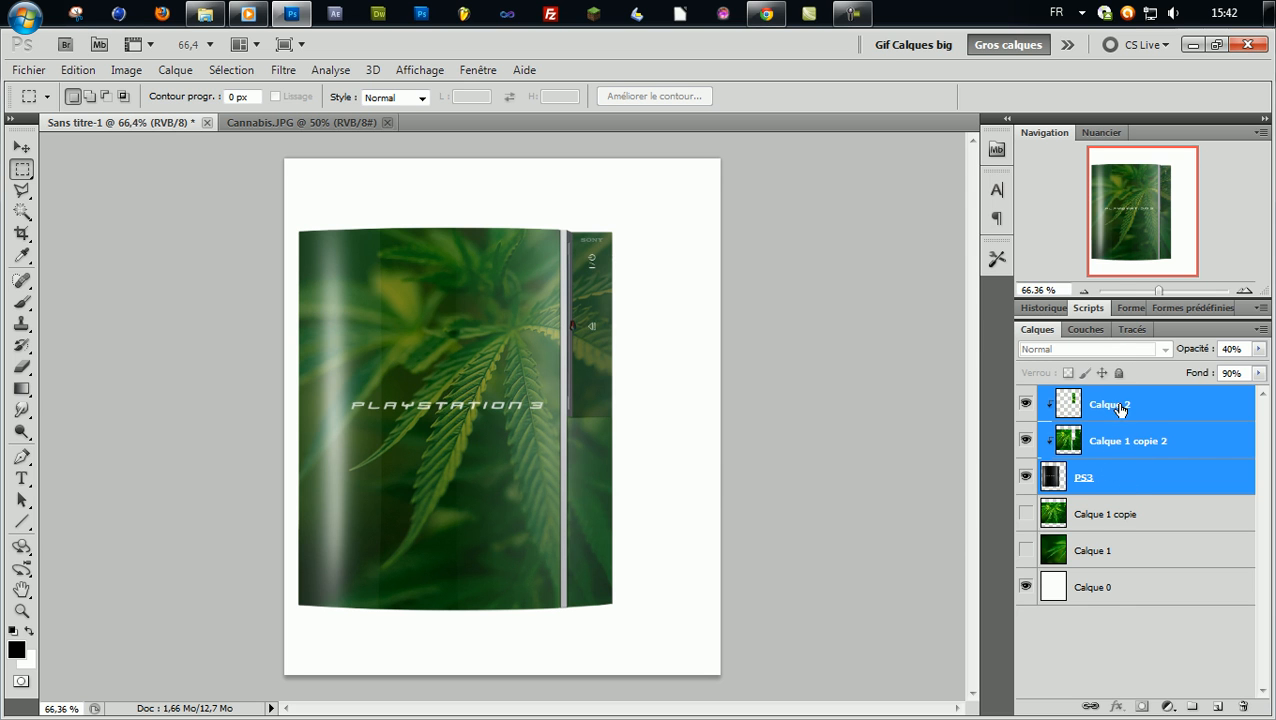
right_click(1120, 410)
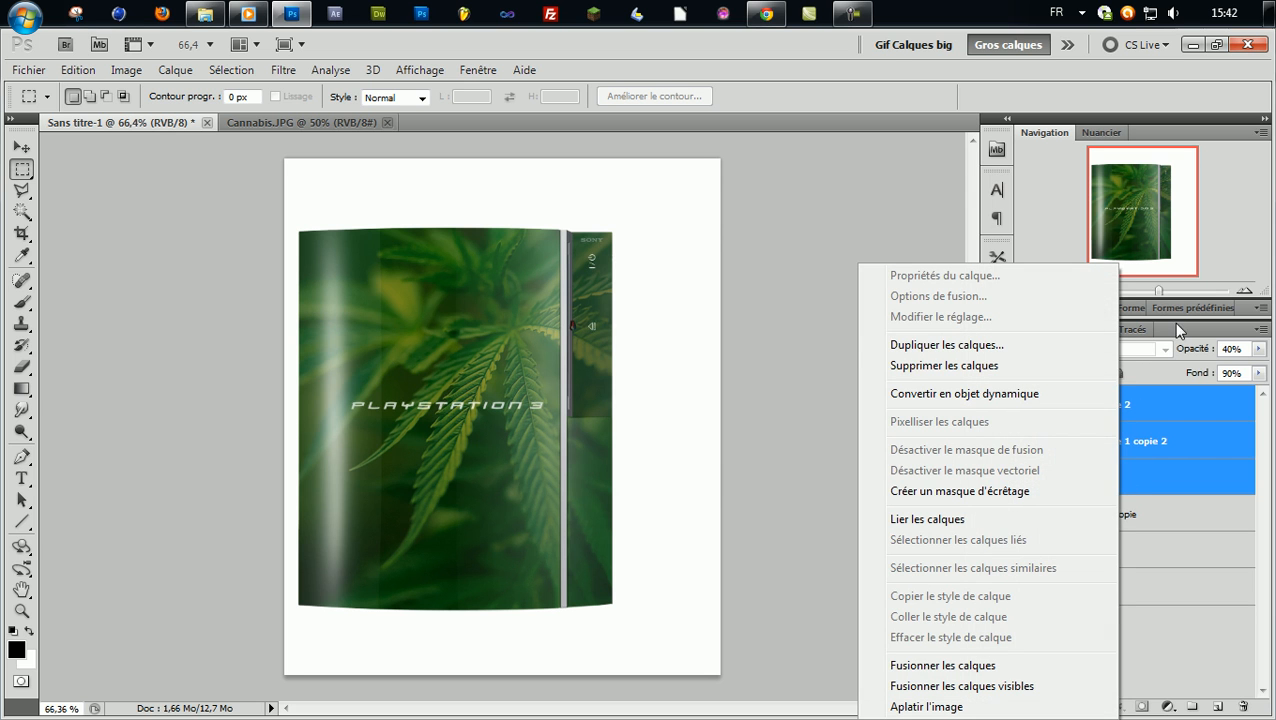
right_click(1184, 422)
left_click(1060, 346)
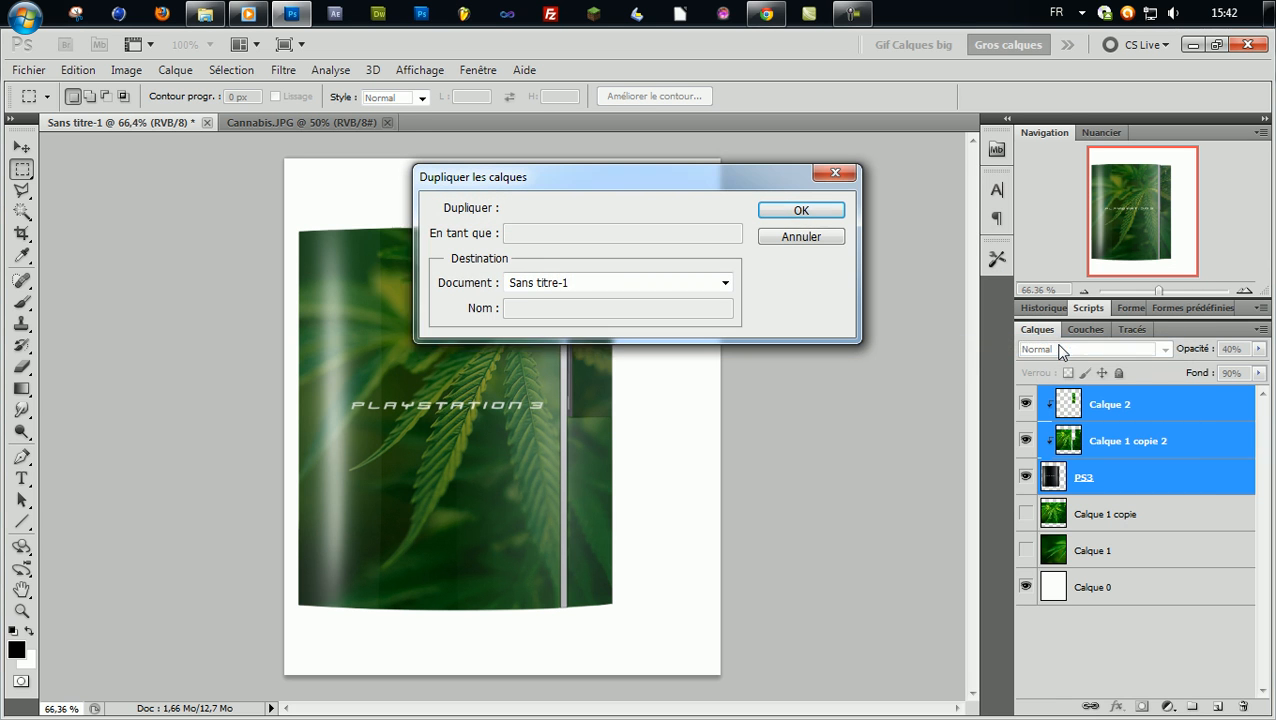
left_click(803, 212)
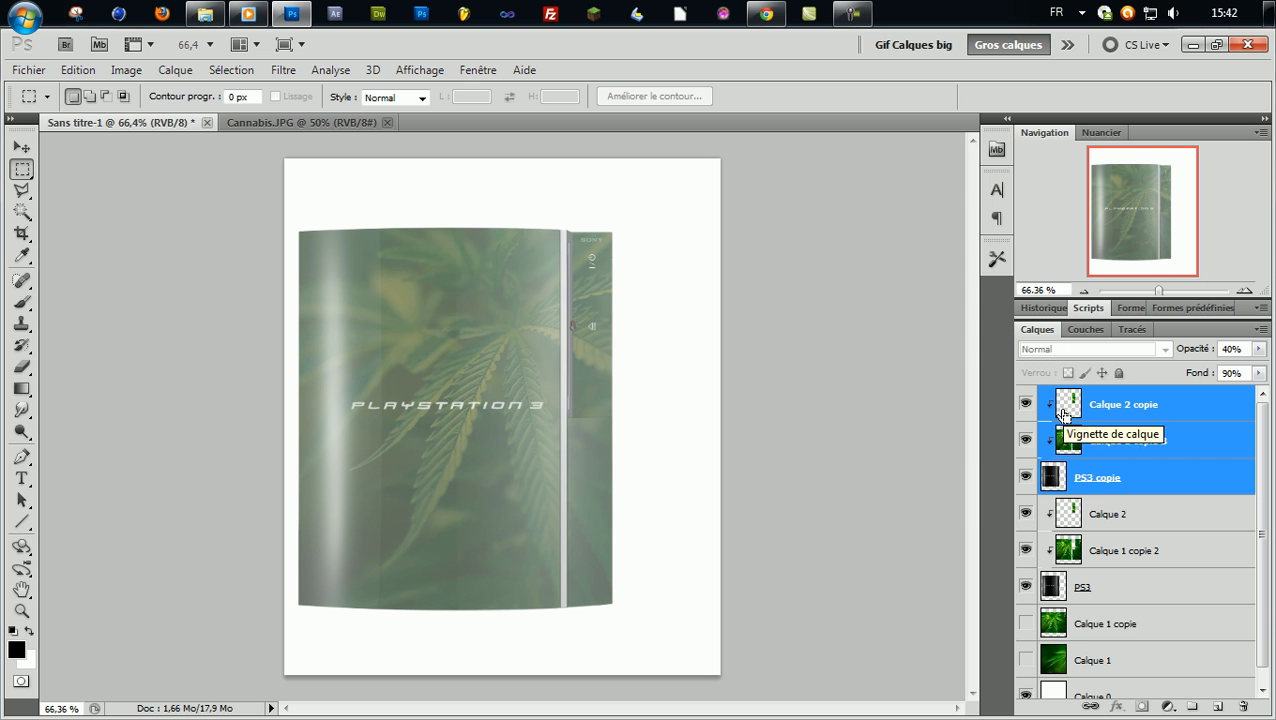
Step: Try to merge the three duplicated console layers into one layer
right_click(1136, 407)
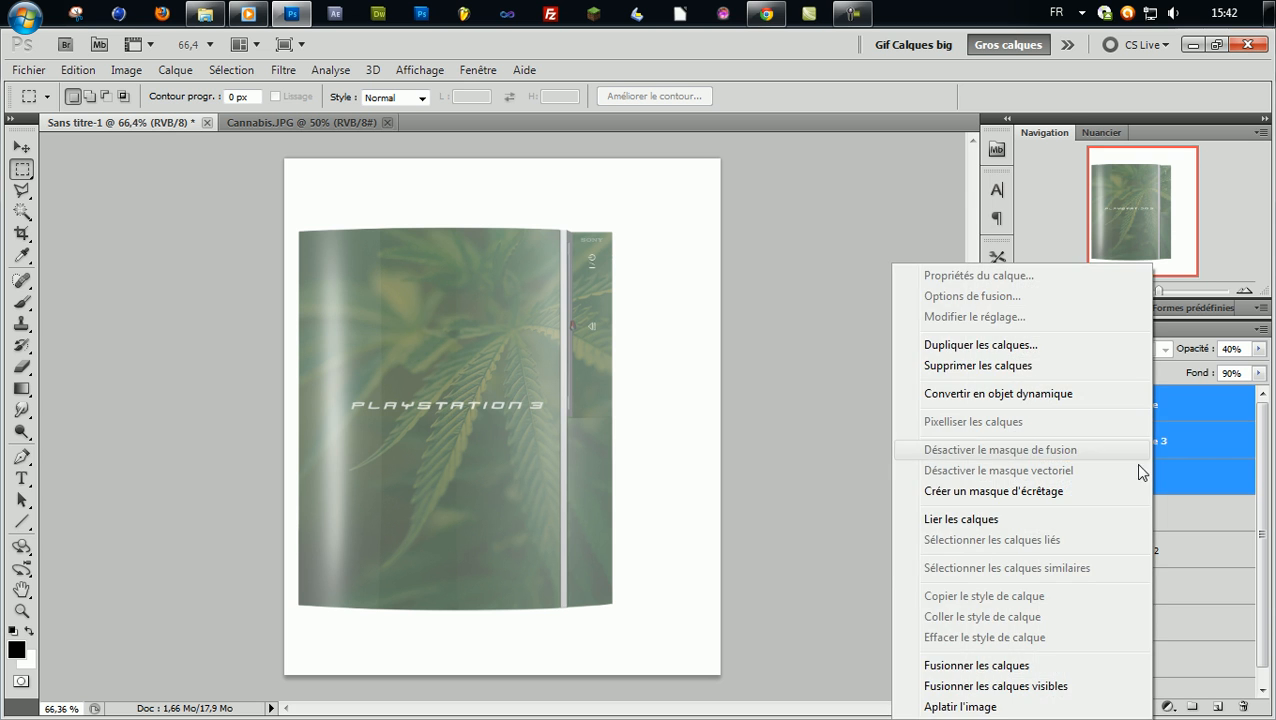
left_click(1000, 664)
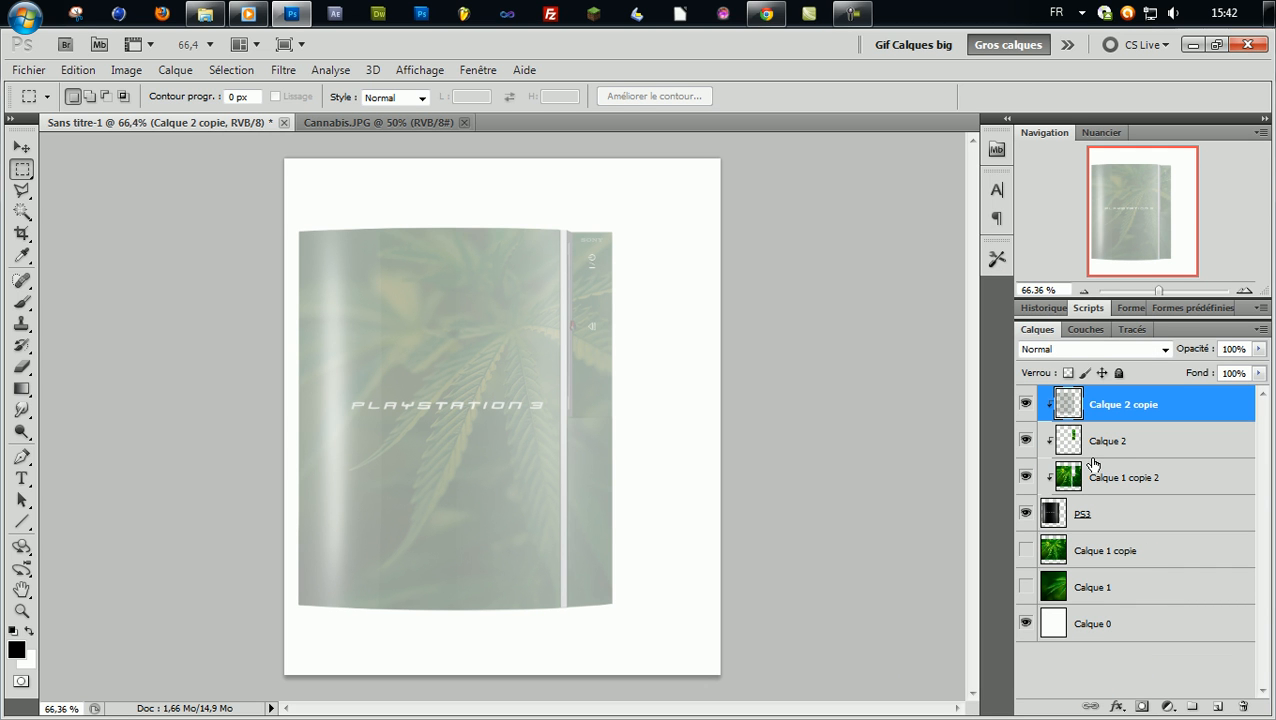
key("ctrl+z")
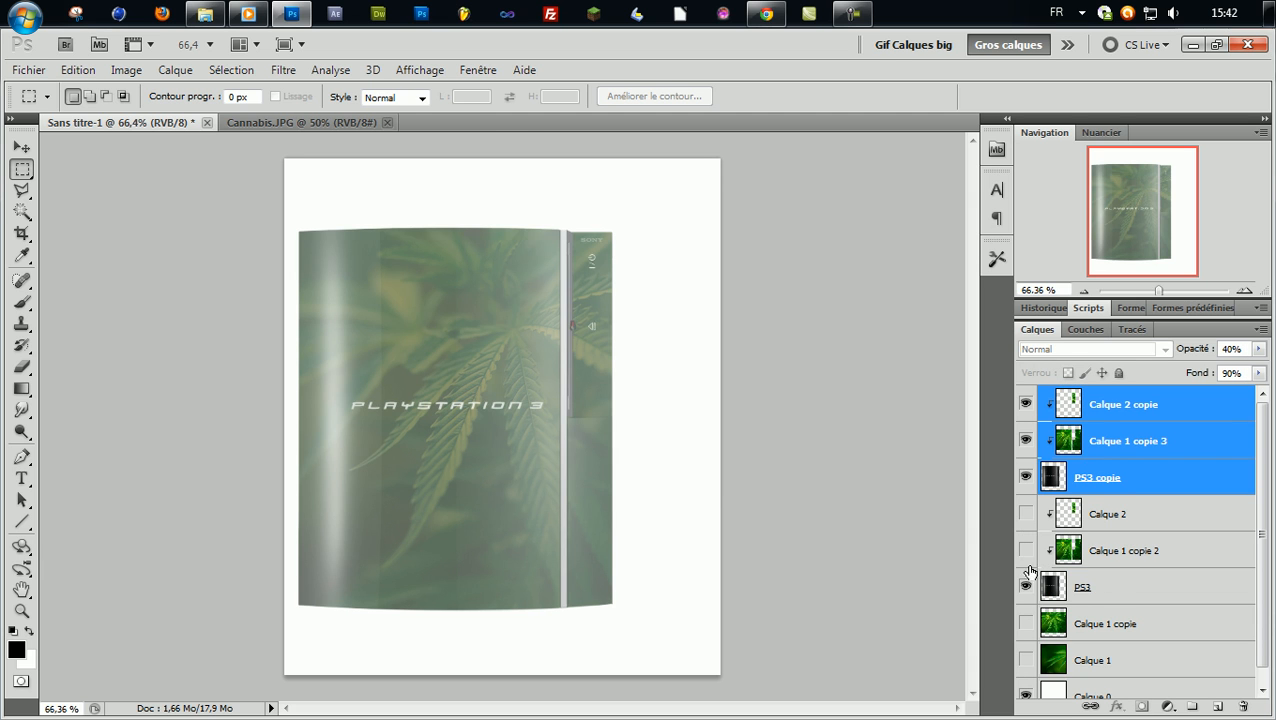
Step: Hide the original PS3 layer beneath the duplicates and set the opacity of PS3 copie to 100%
left_click(1025, 586)
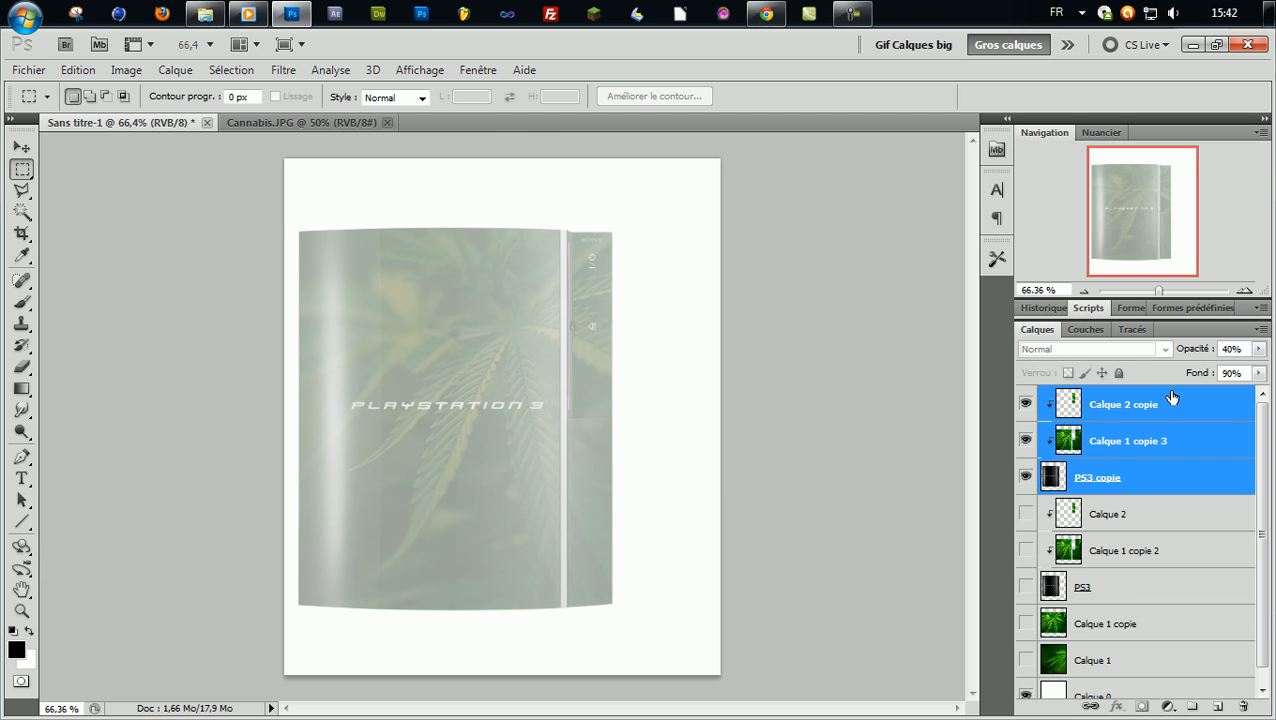
left_click(1170, 448)
left_click(1177, 478)
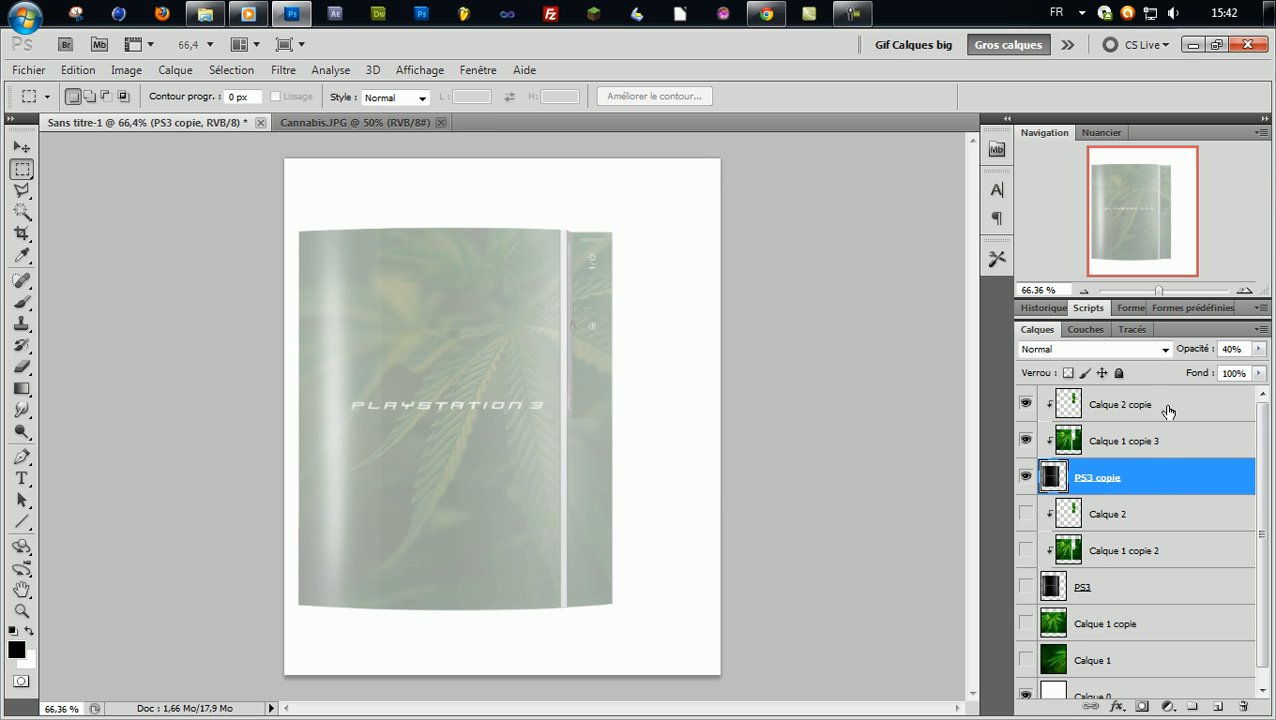
scroll(1097, 530, "down", 1)
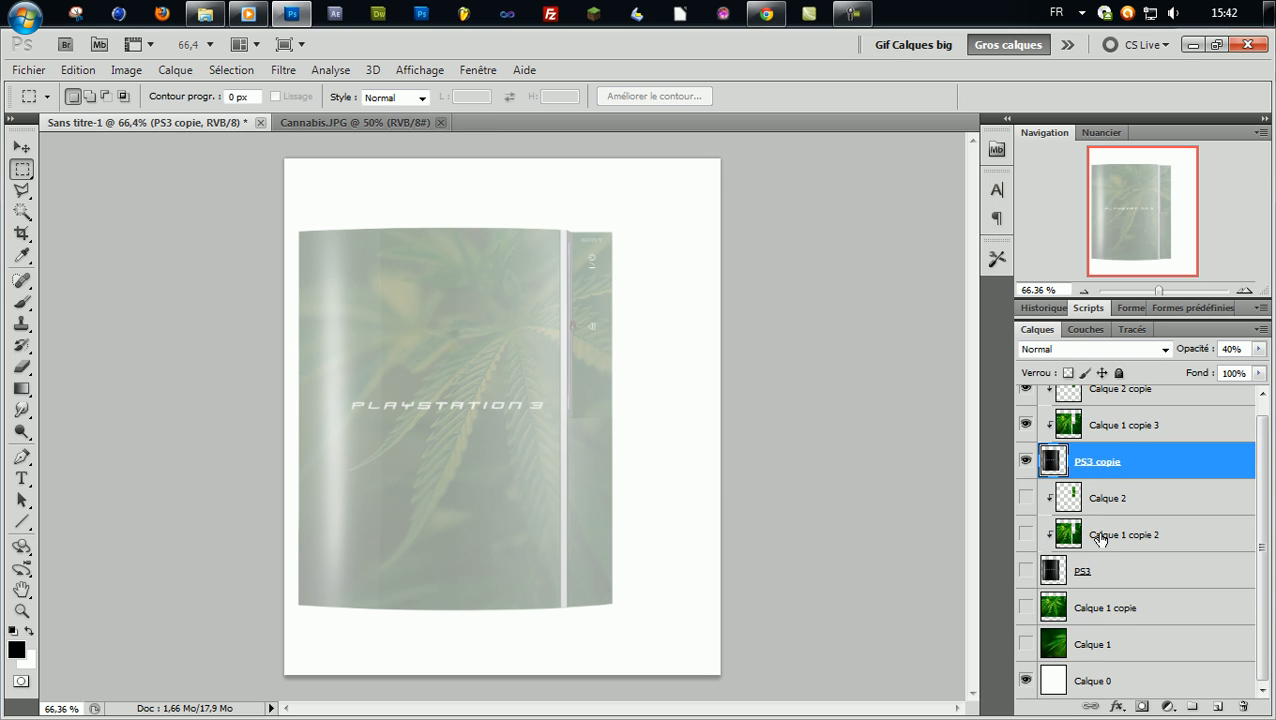
scroll(1097, 542, "up", 1)
left_click(1140, 447)
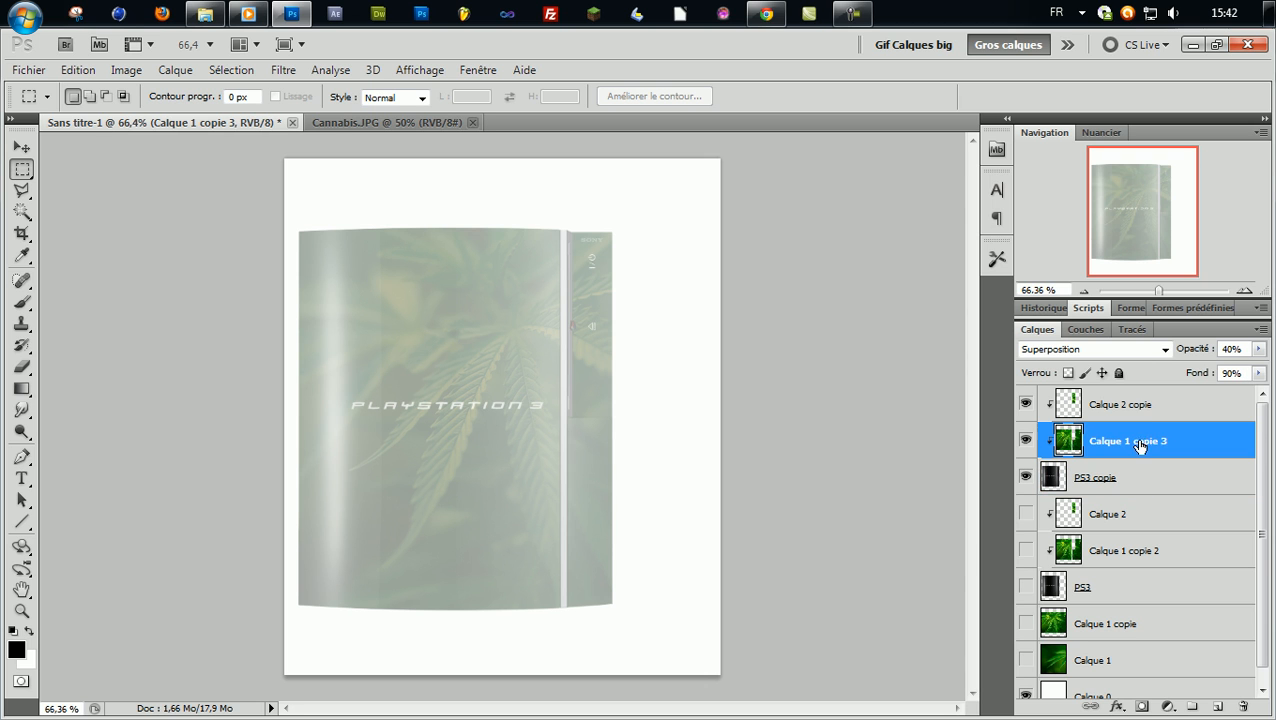
left_click(1148, 405)
left_click(1040, 472)
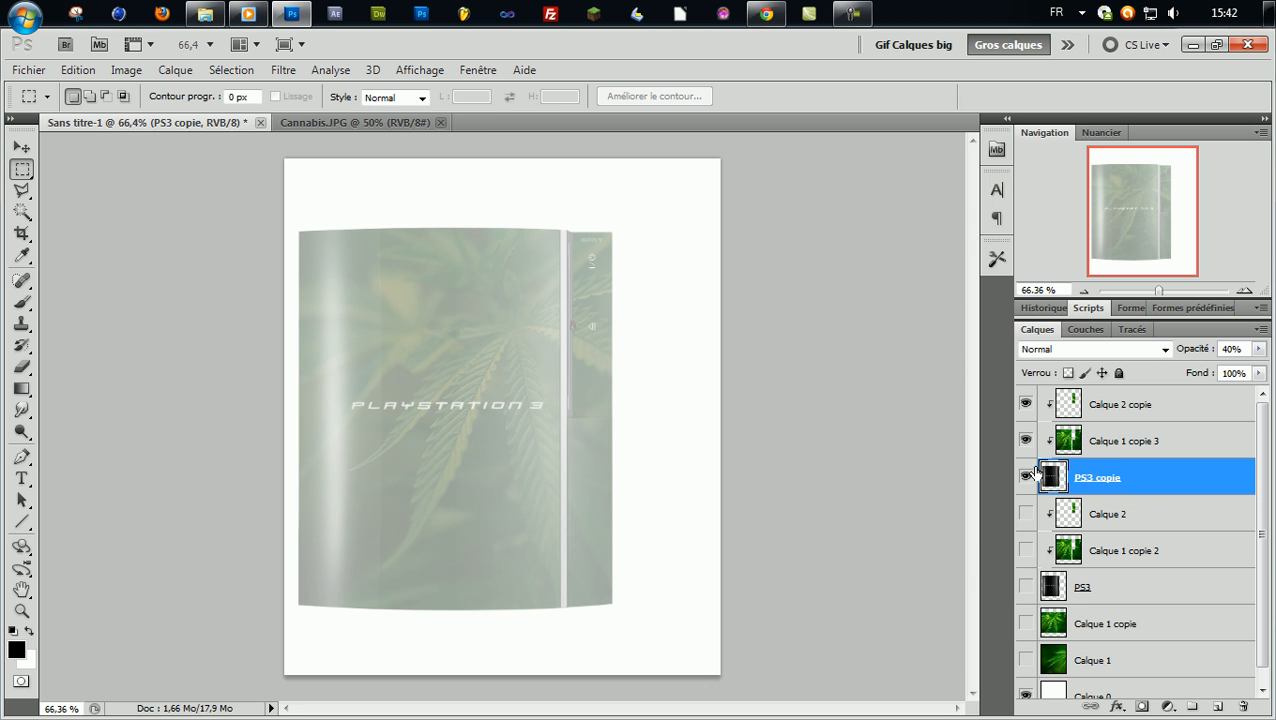
mouse_move(1186, 350)
left_mouse_down()
mouse_move(1266, 352)
mouse_move(1127, 358)
mouse_move(1208, 357)
left_mouse_up()
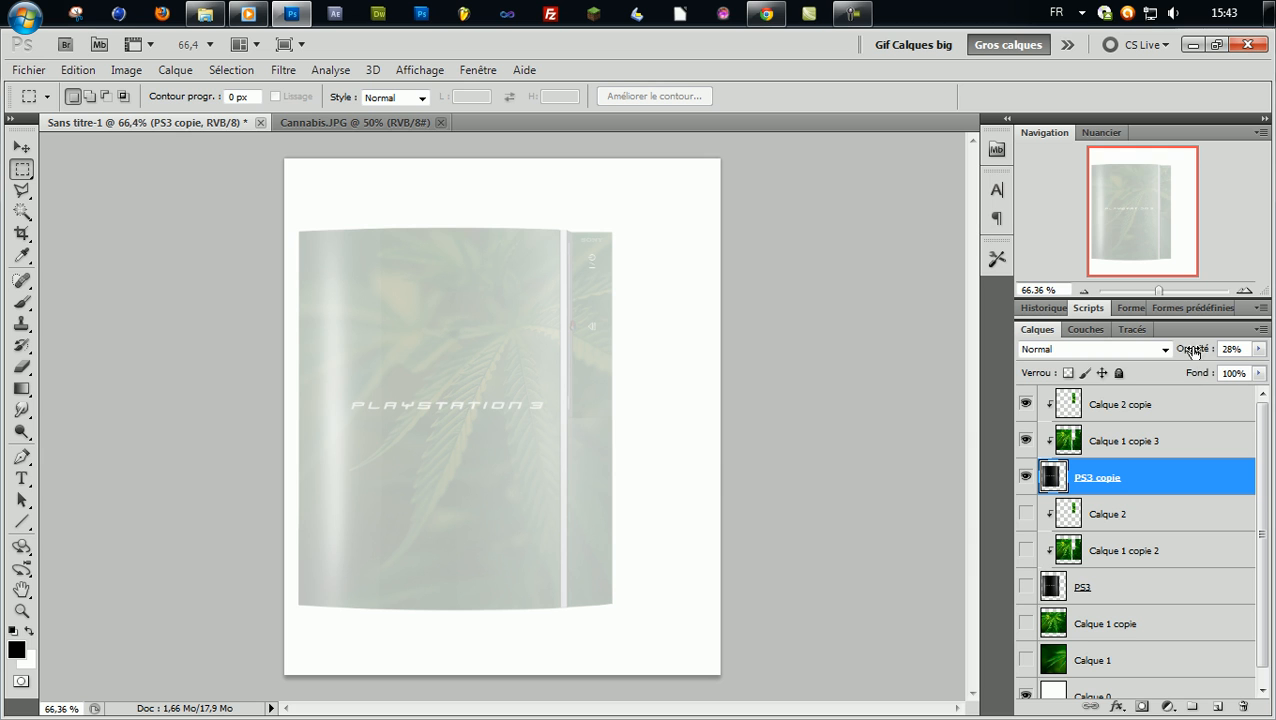
key("0")
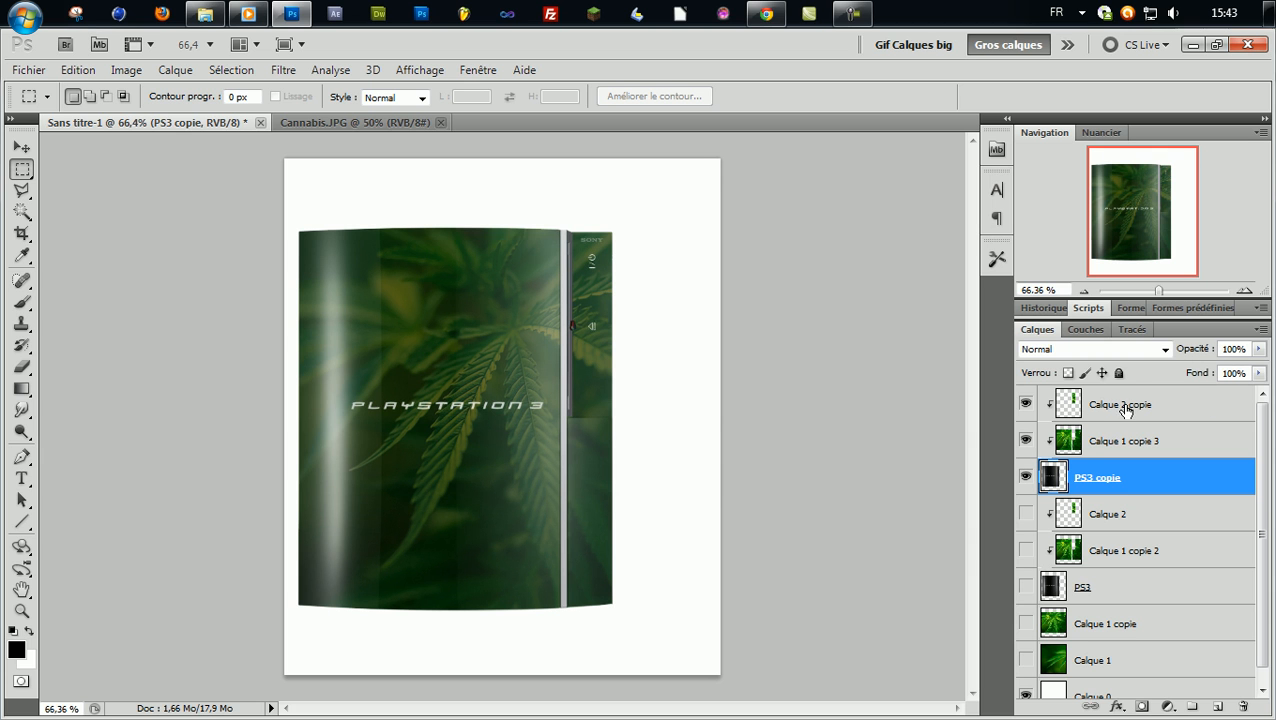
Step: Merge PS3 copie, Calque 1 copie 3 and Calque 2 copie into one layer and release it from the clipping mask
left_click(1125, 408, "shift")
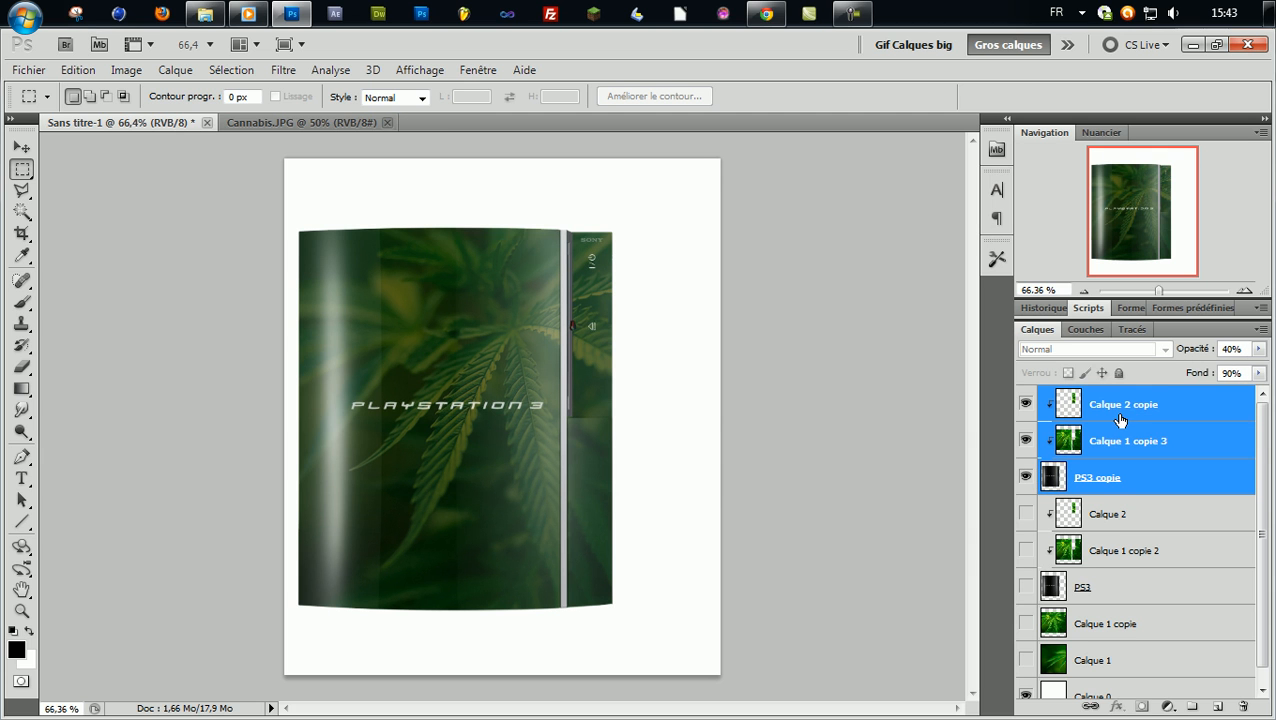
key("ctrl+e")
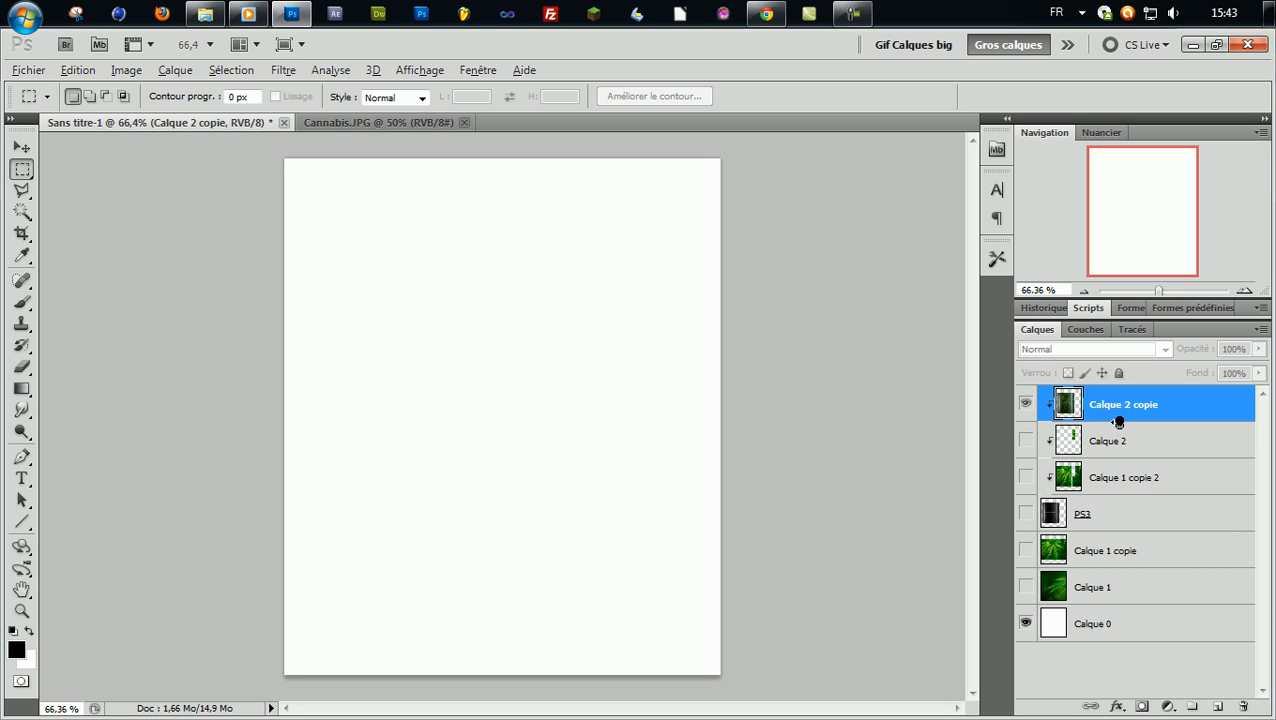
left_click(1110, 423, "alt")
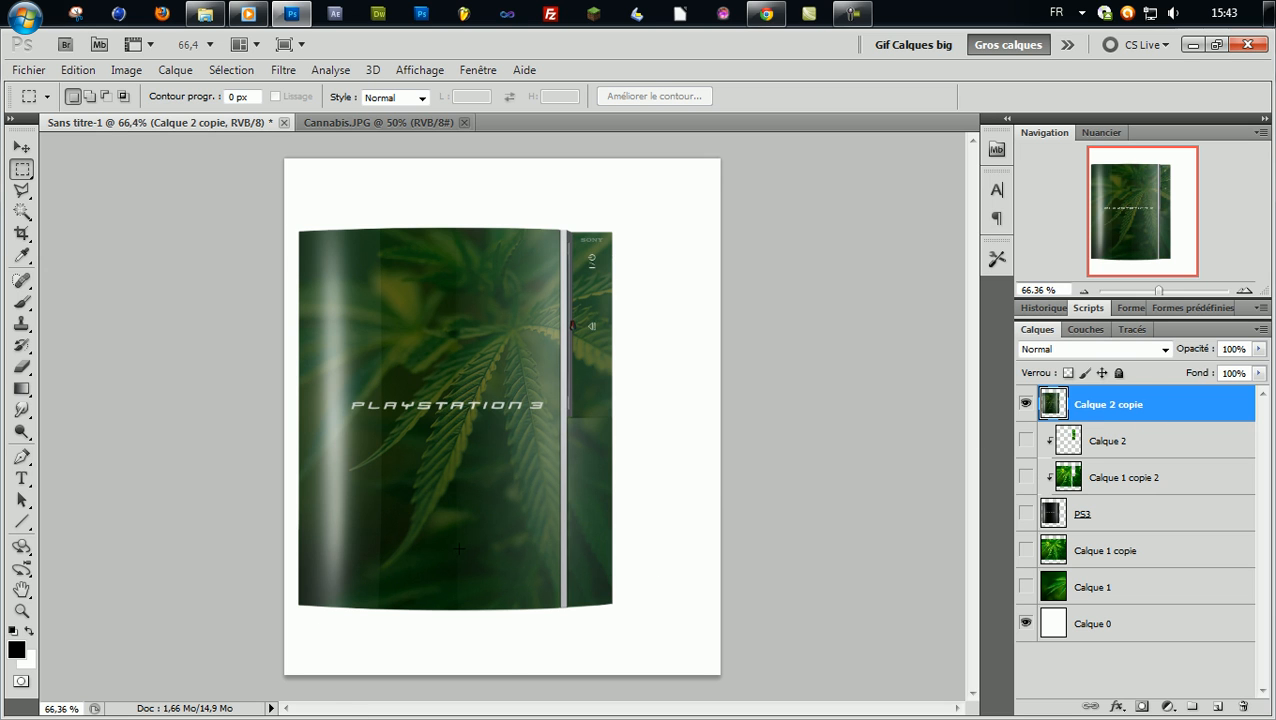
Step: Duplicate the merged console layer Calque 2 copie twice, keep that source layer hidden, and select Calque 2
right_click(1188, 395)
left_click(1215, 405)
key("ctrl+j")
key("ctrl+j")
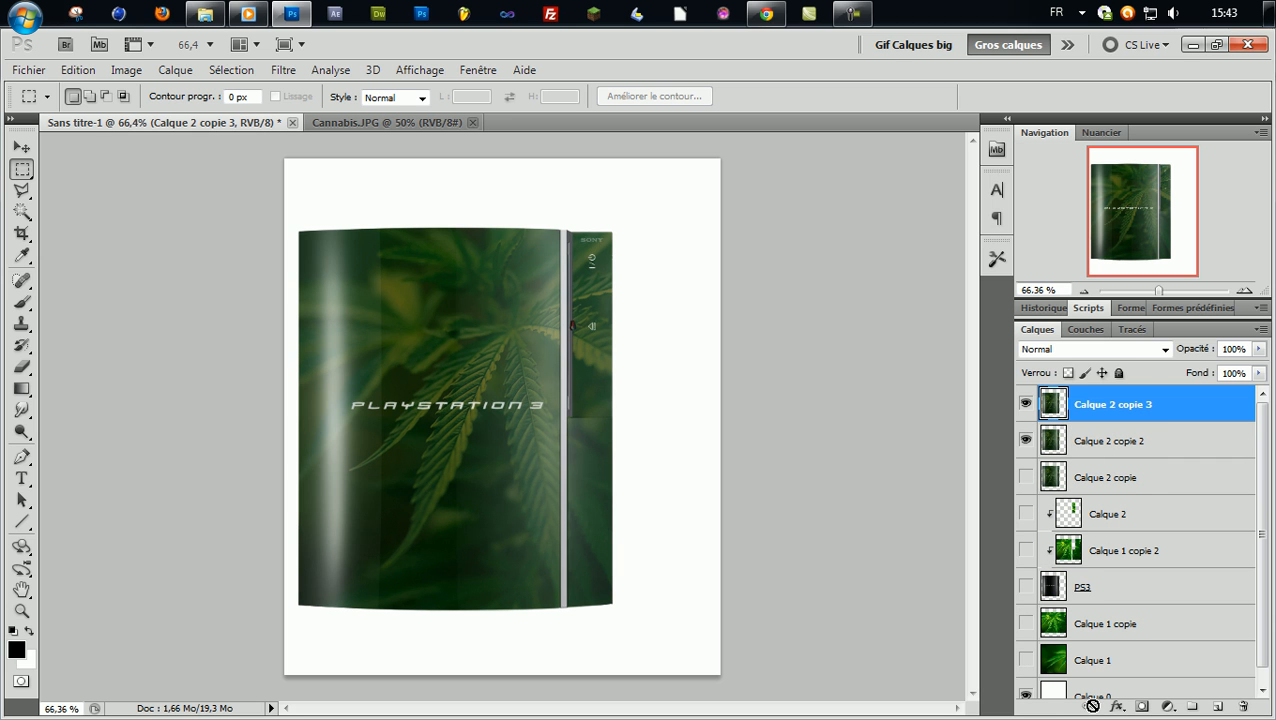
left_click(1130, 510)
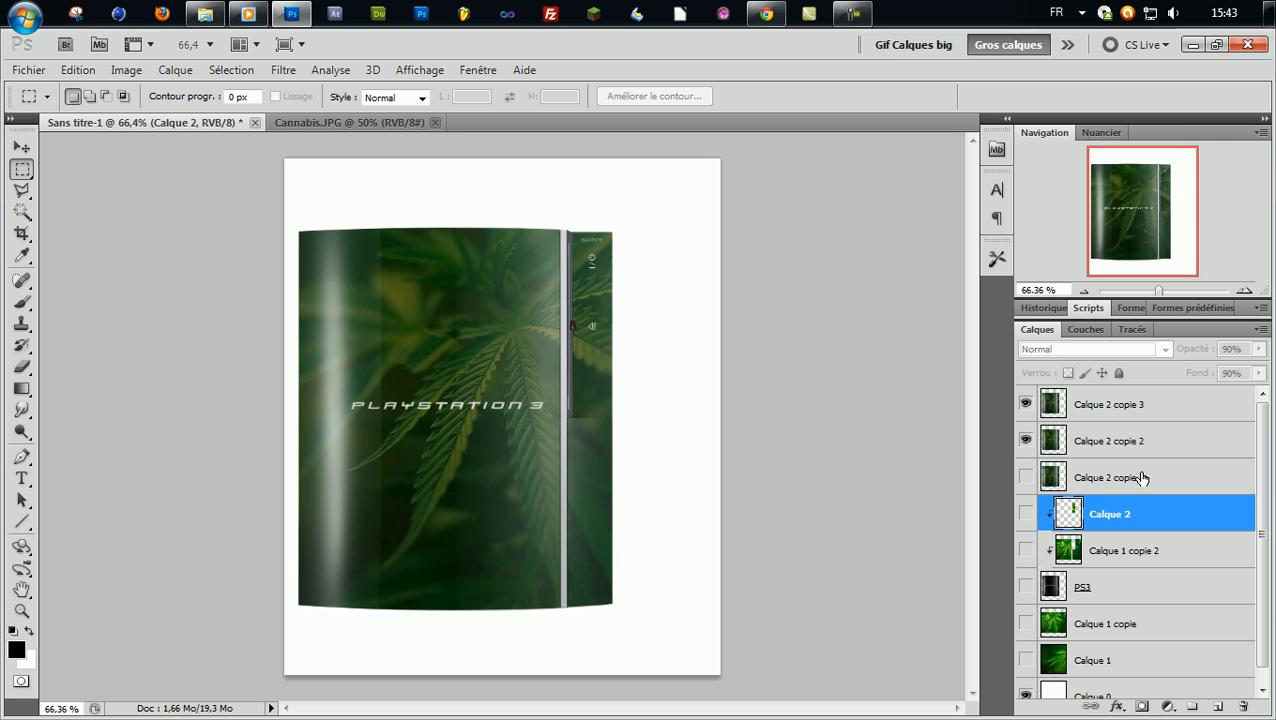
Step: Create a layer group above Calque 2 copie and name it BAK
left_click(1138, 478)
left_click(1193, 708)
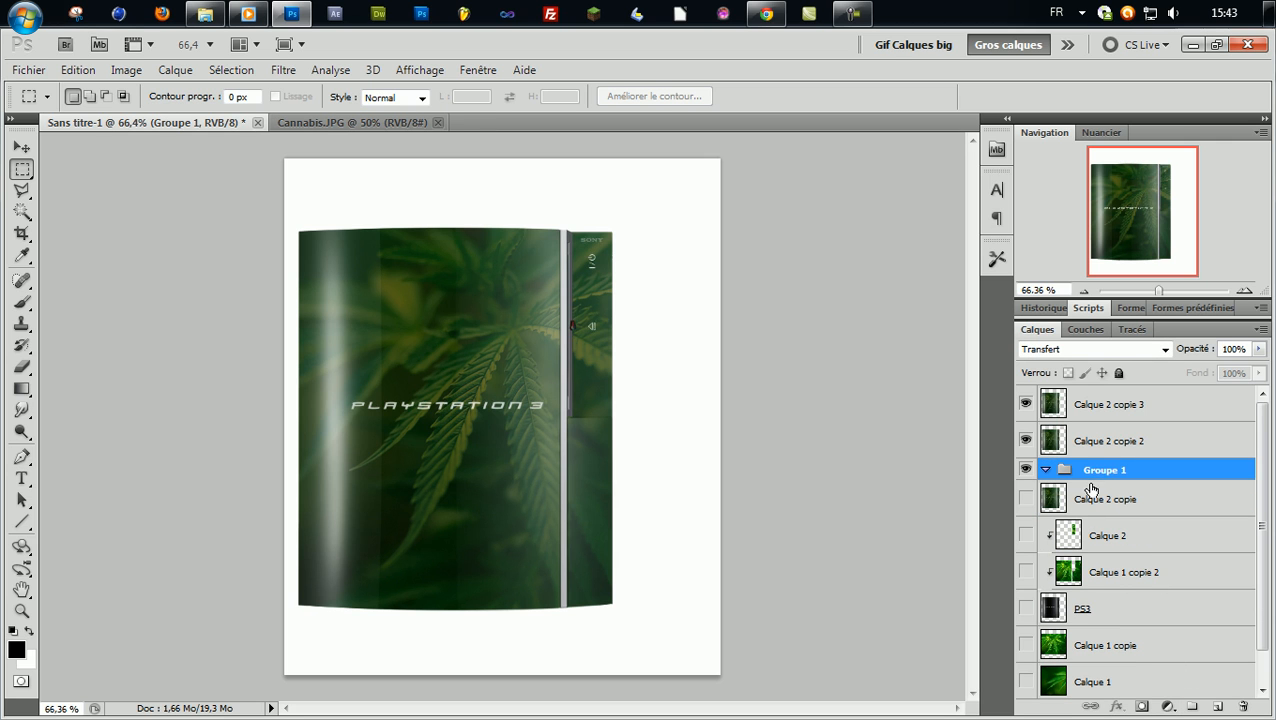
double_click(1112, 470)
type("BAK")
key("Return")
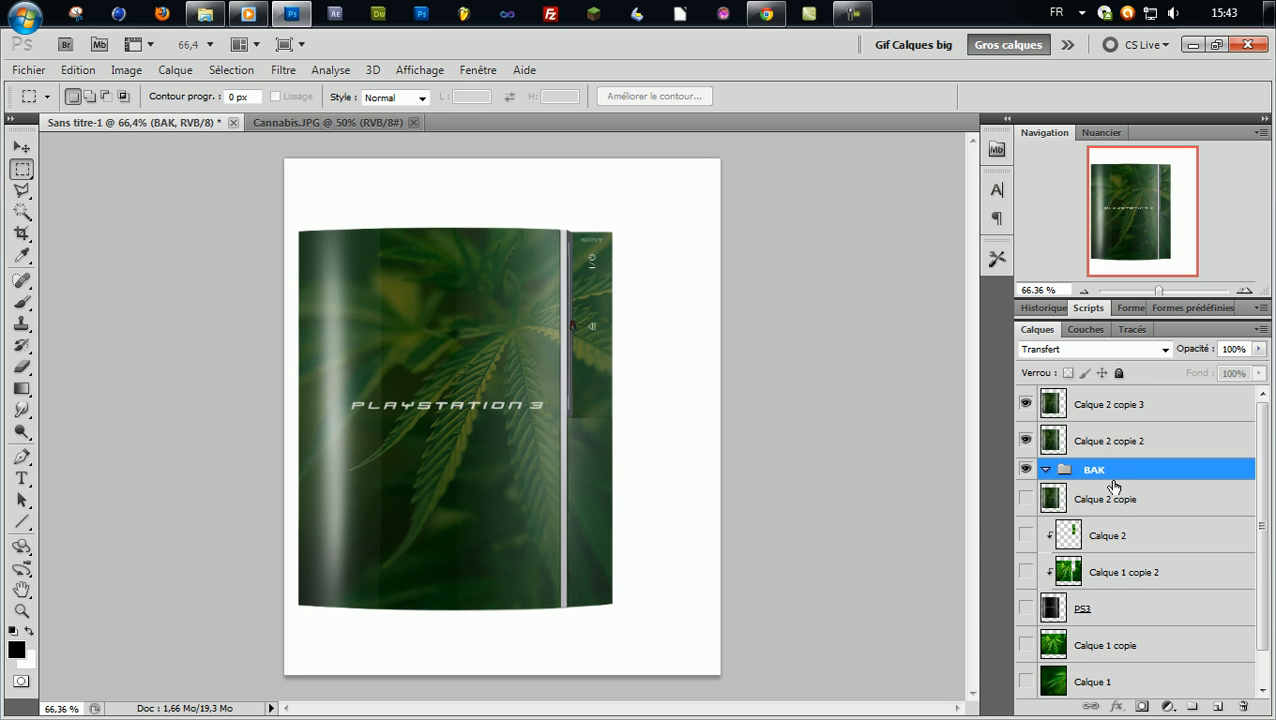
Step: Move the layers from Calque 2 copie down to Calque 1 into the BAK group, then hide and collapse the group
left_click(1110, 500)
scroll(1110, 535, "down", 1)
left_click(1150, 644, "shift")
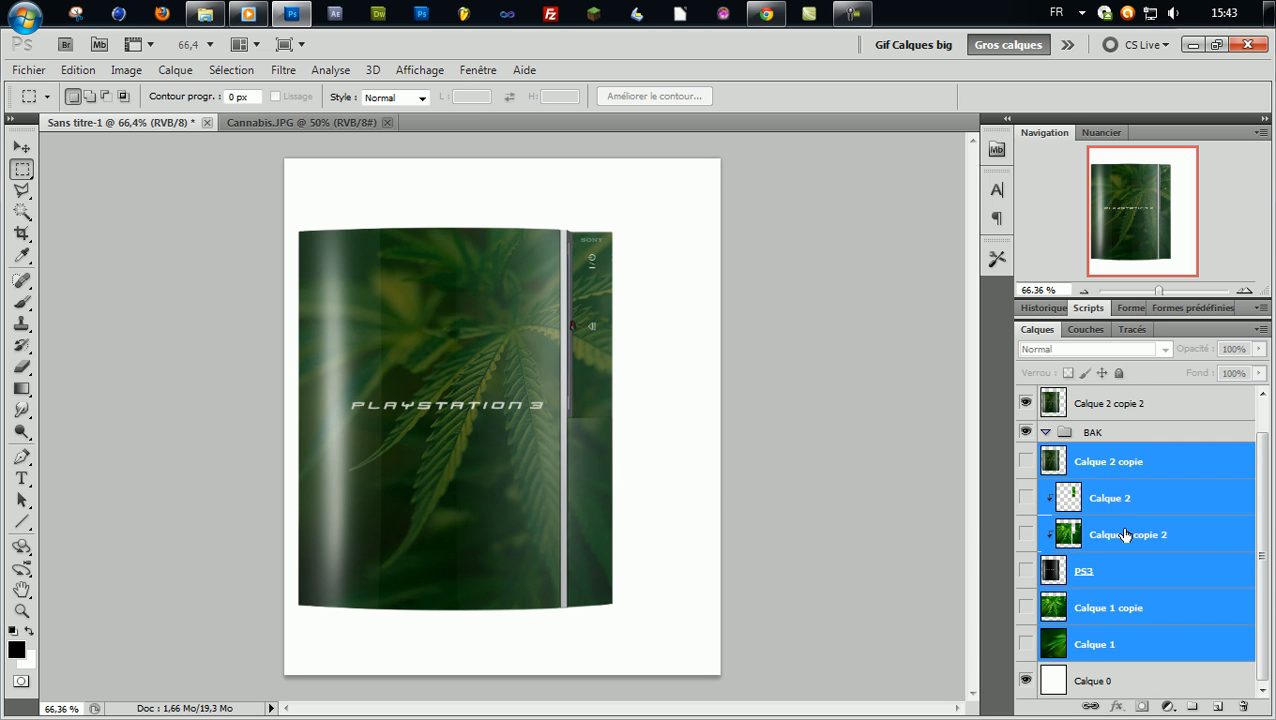
left_click_drag(1118, 461, 1090, 445)
left_click(1027, 433)
left_click(1045, 437)
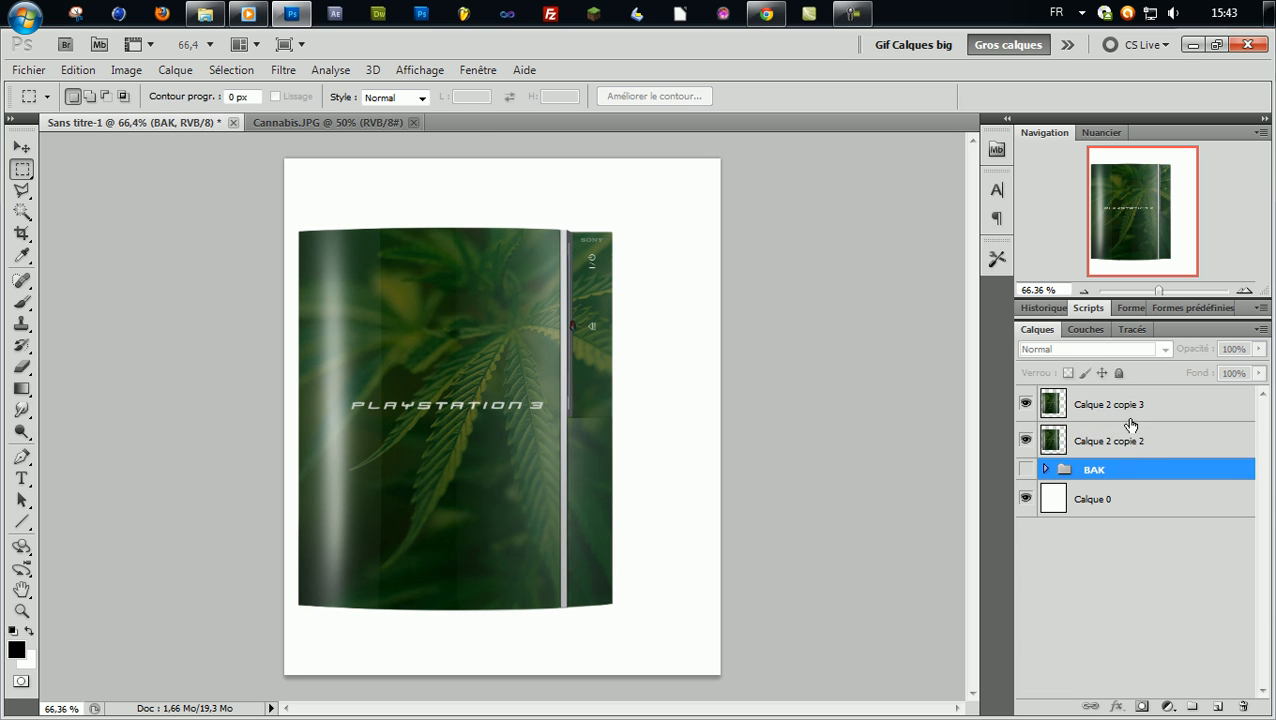
Step: Flip the console copy on Calque 2 copie 3 vertically with Free Transform
left_click(1127, 418)
left_click(1112, 432)
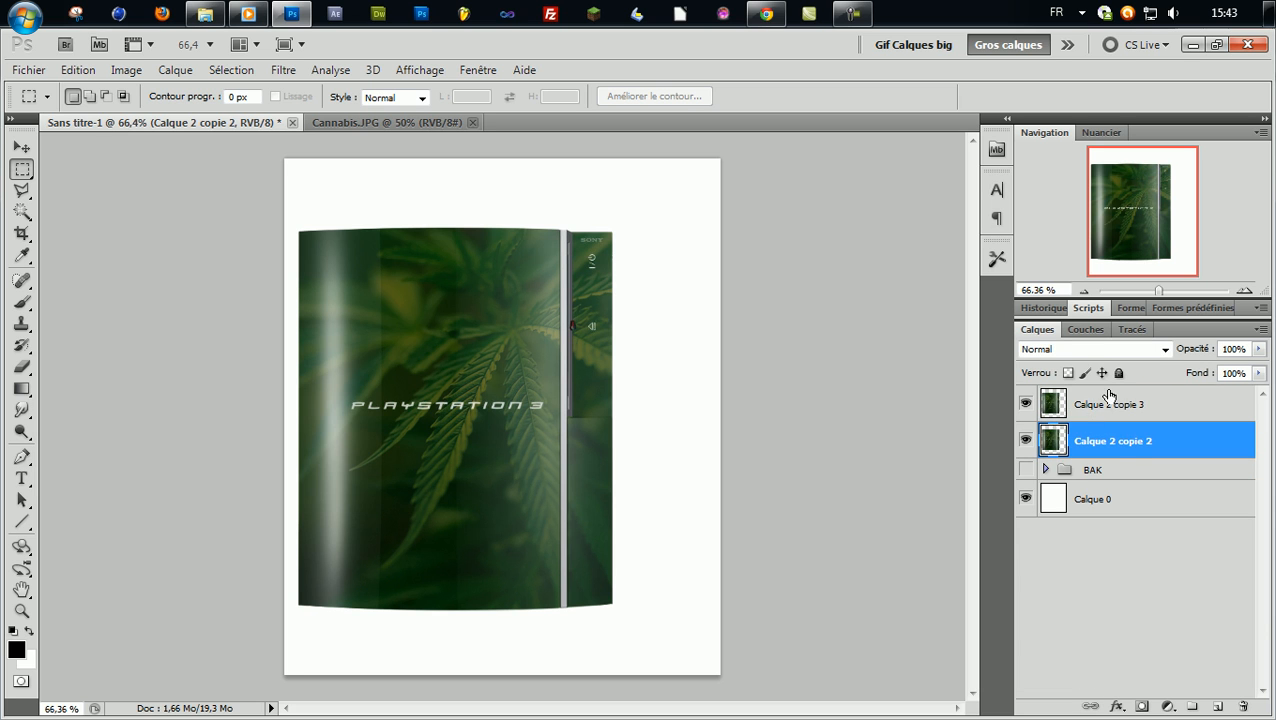
left_click(1106, 402)
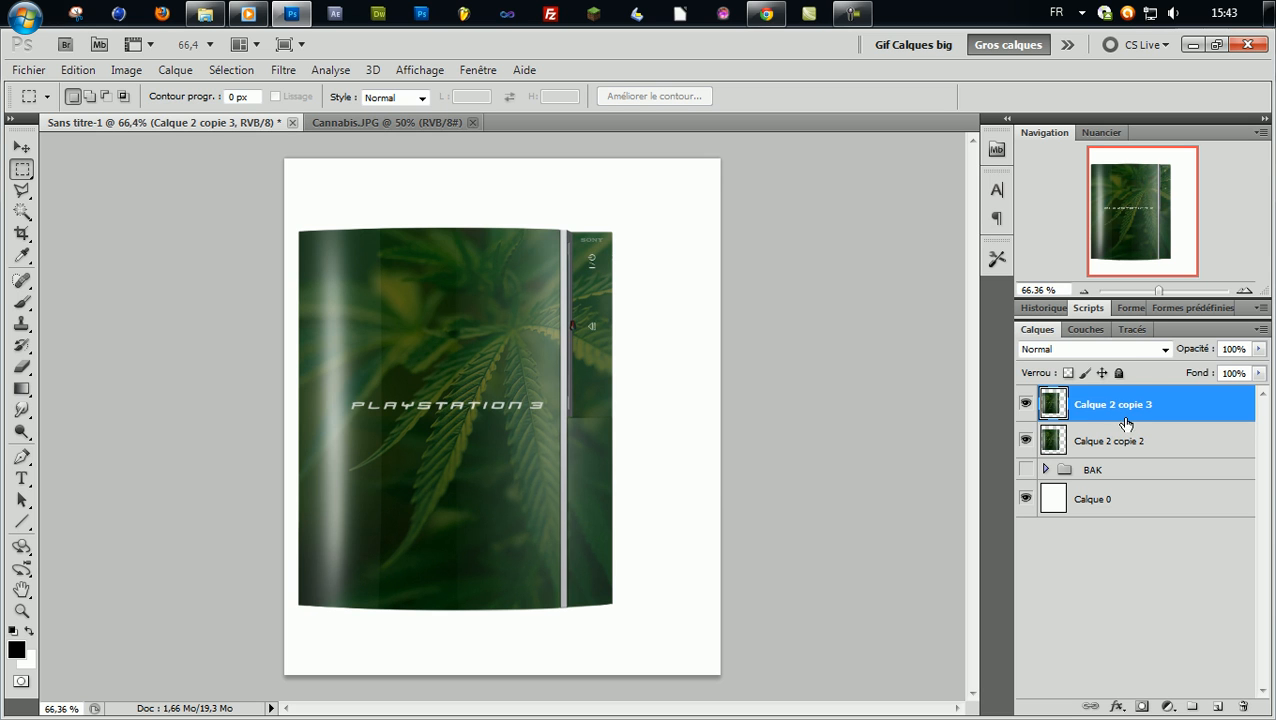
key("ctrl+t")
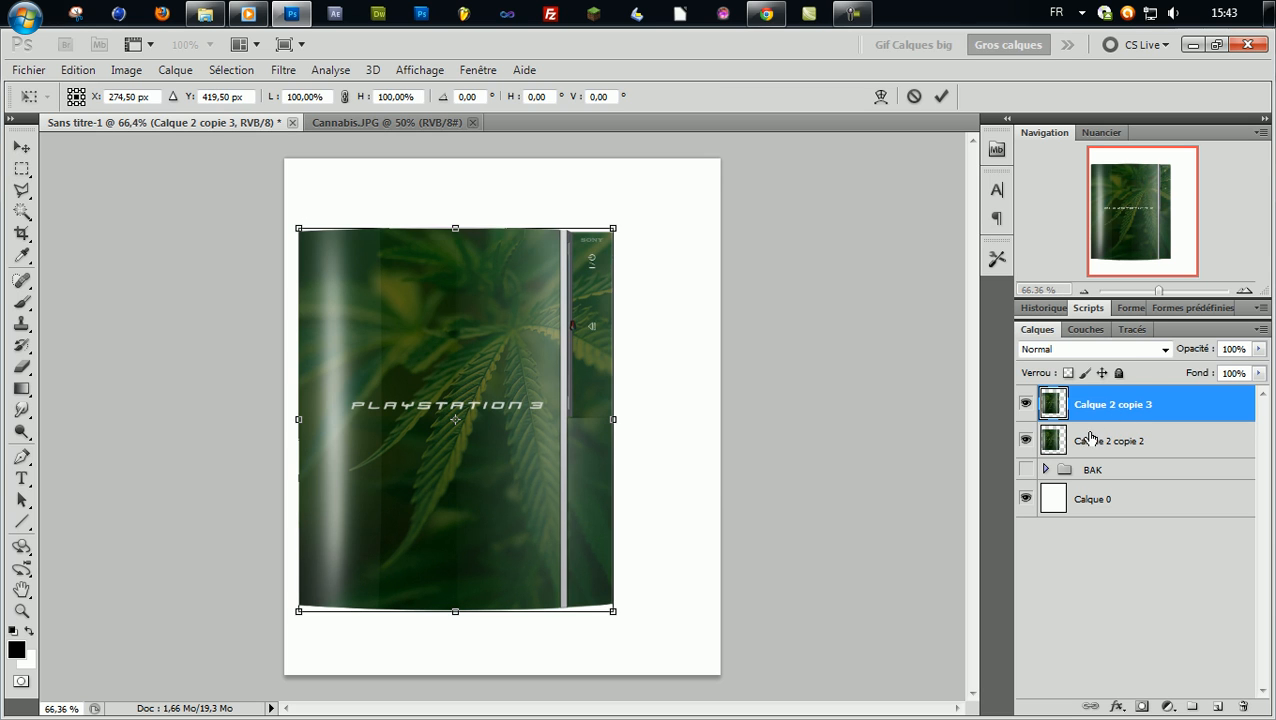
right_click(502, 460)
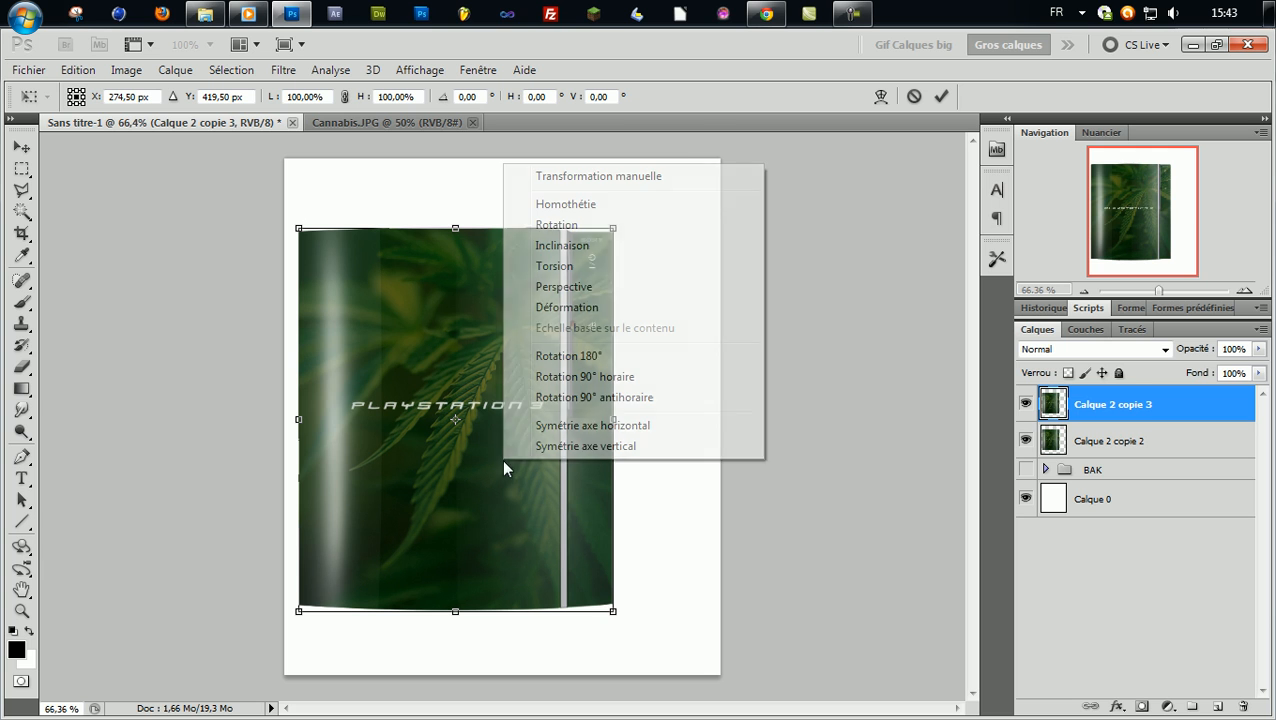
left_click(630, 447)
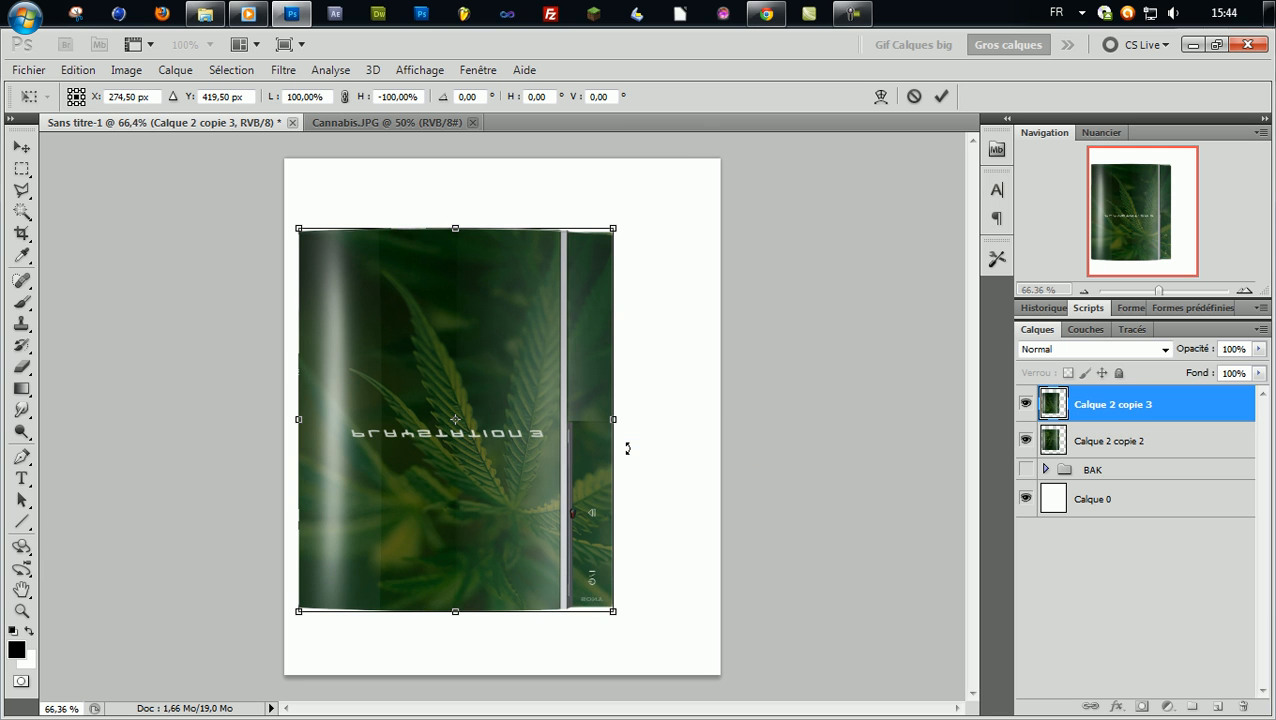
Step: Move the flipped console straight down until its upper edge meets the base of the upright console, and apply the transform
key("shift+Down")
key("shift+Down")
key("shift+Down")
key("shift+Down")
key("shift+Down")
key("shift+Down")
key("shift+Down")
key("shift+Down")
key("shift+Down")
key("shift+Down")
key("shift+Down")
key("shift+Down")
key("shift+Down")
key("shift+Down")
key("shift+Down")
key("shift+Down")
key("shift+Down")
key("shift+Down")
key("shift+Down")
key("shift+Down")
key("shift+Down")
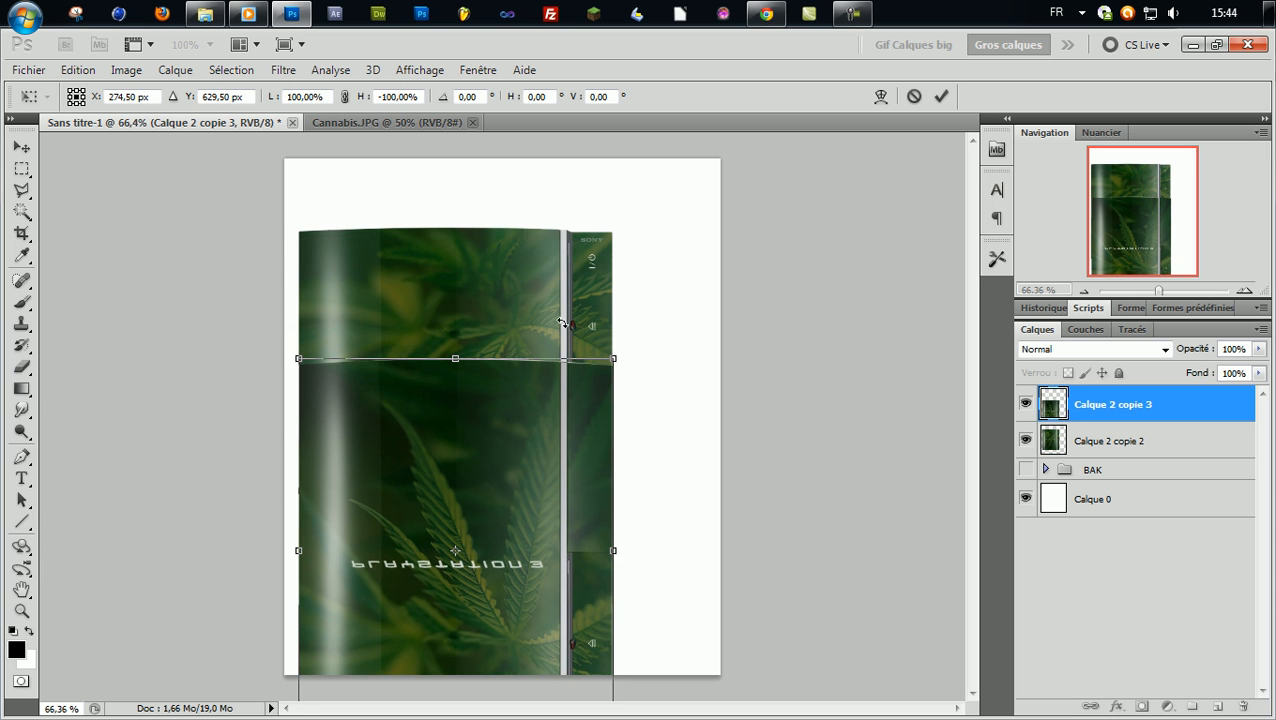
left_click_drag(538, 443, 537, 661)
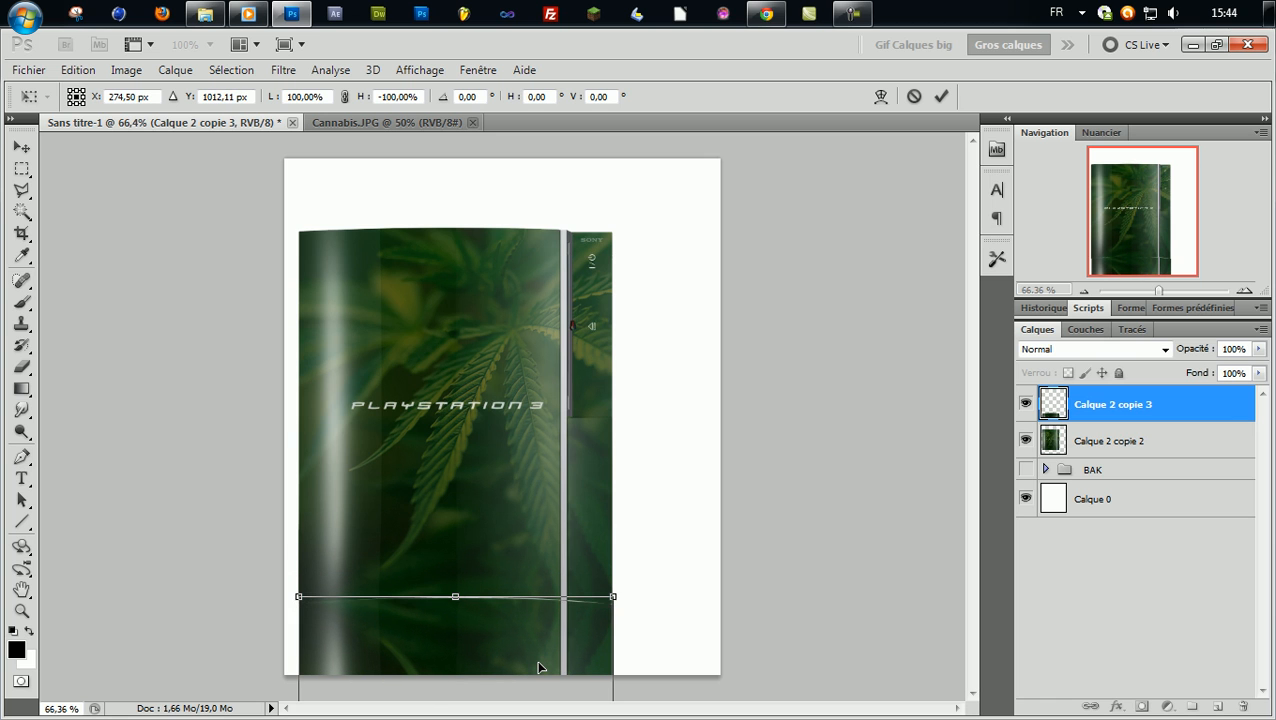
key("Return")
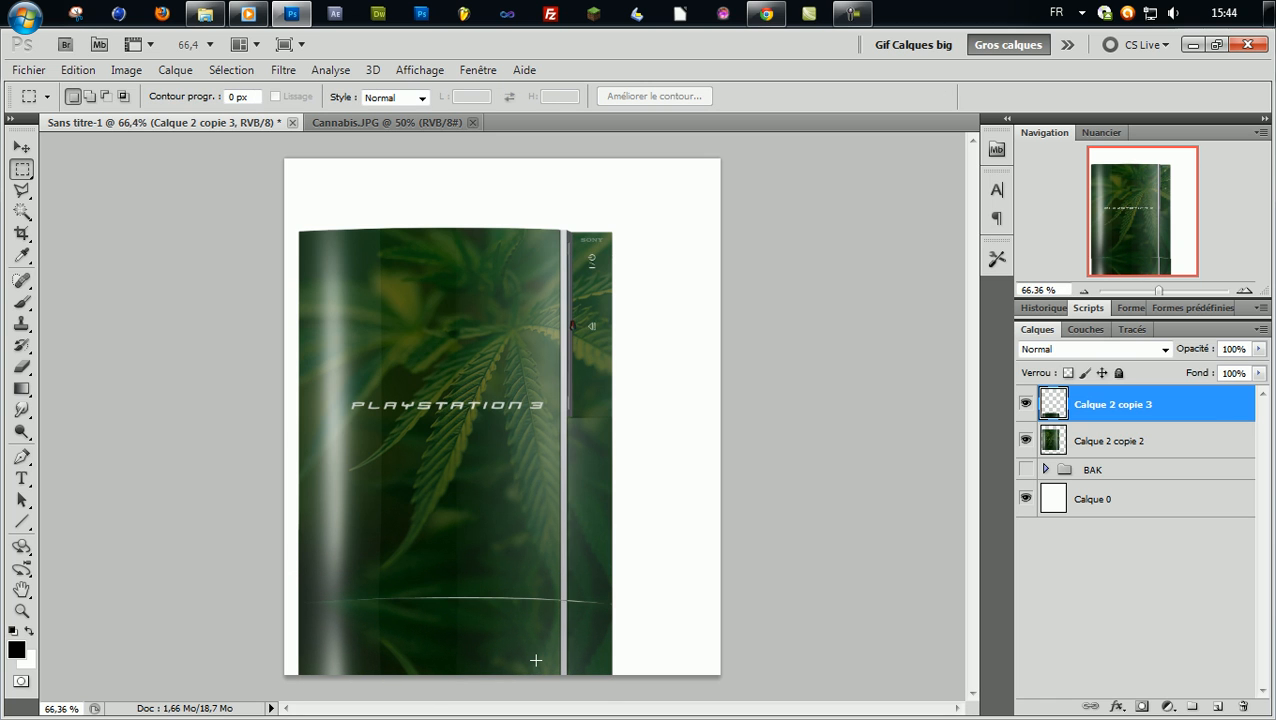
Step: Examine the console's two bottom corners with the flipped layer Calque 2 copie 3 temporarily hidden
left_click(1025, 403)
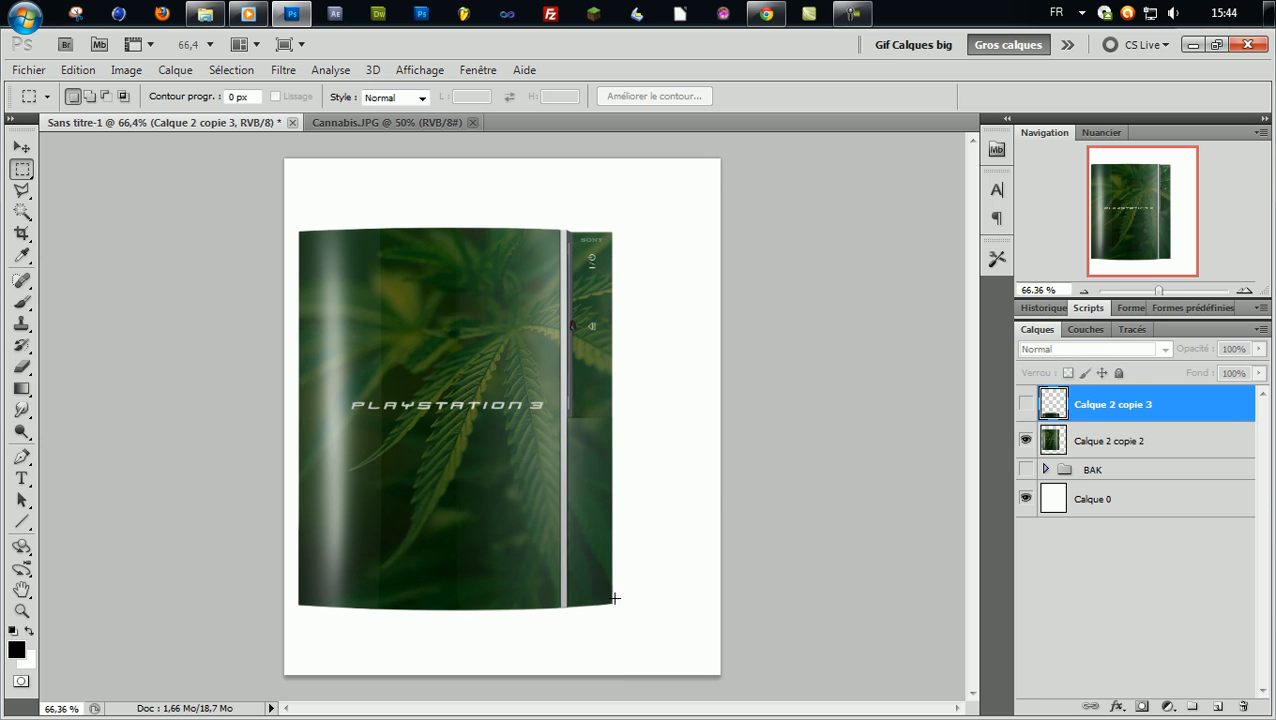
left_click_drag(627, 615, 630, 617)
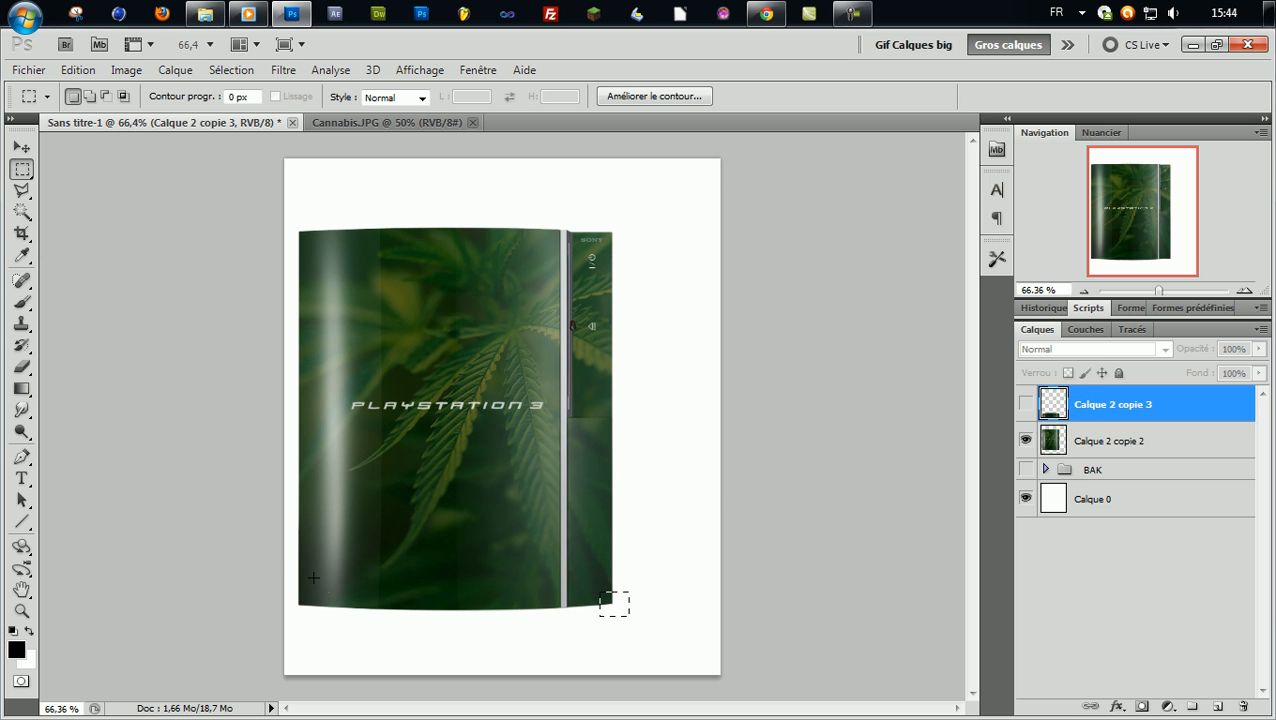
left_click_drag(291, 601, 312, 616)
left_click(320, 632)
left_click(1026, 404)
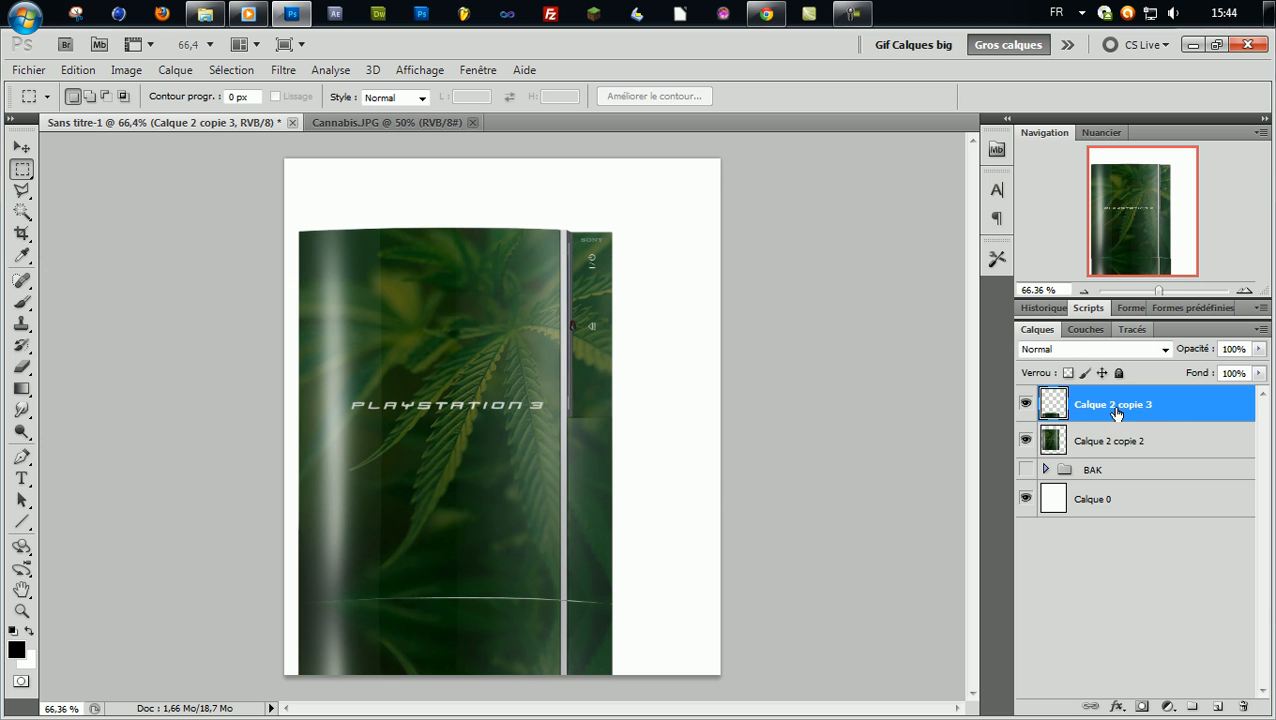
Step: Delete the part of Calque 2 copie 3 that overlaps the console, using the outline of Calque 2 copie 2 as the selection, and deselect
left_click(1055, 447, "ctrl")
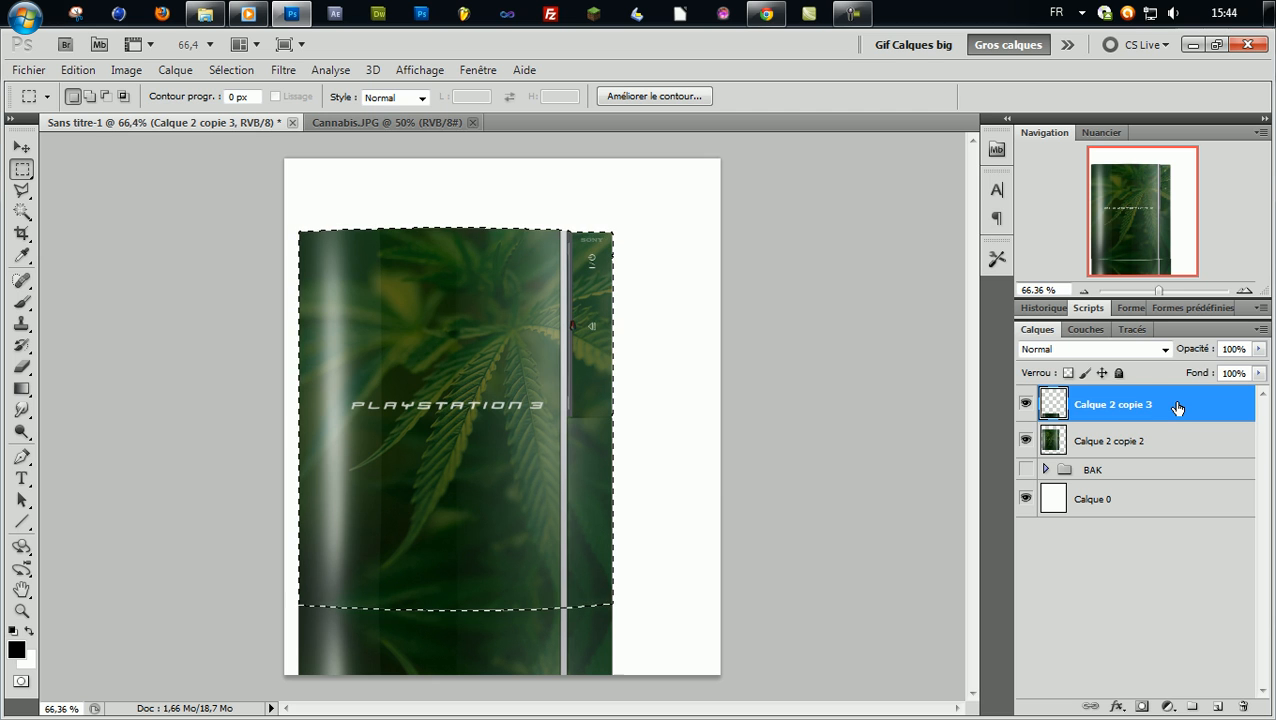
key("ctrl+d")
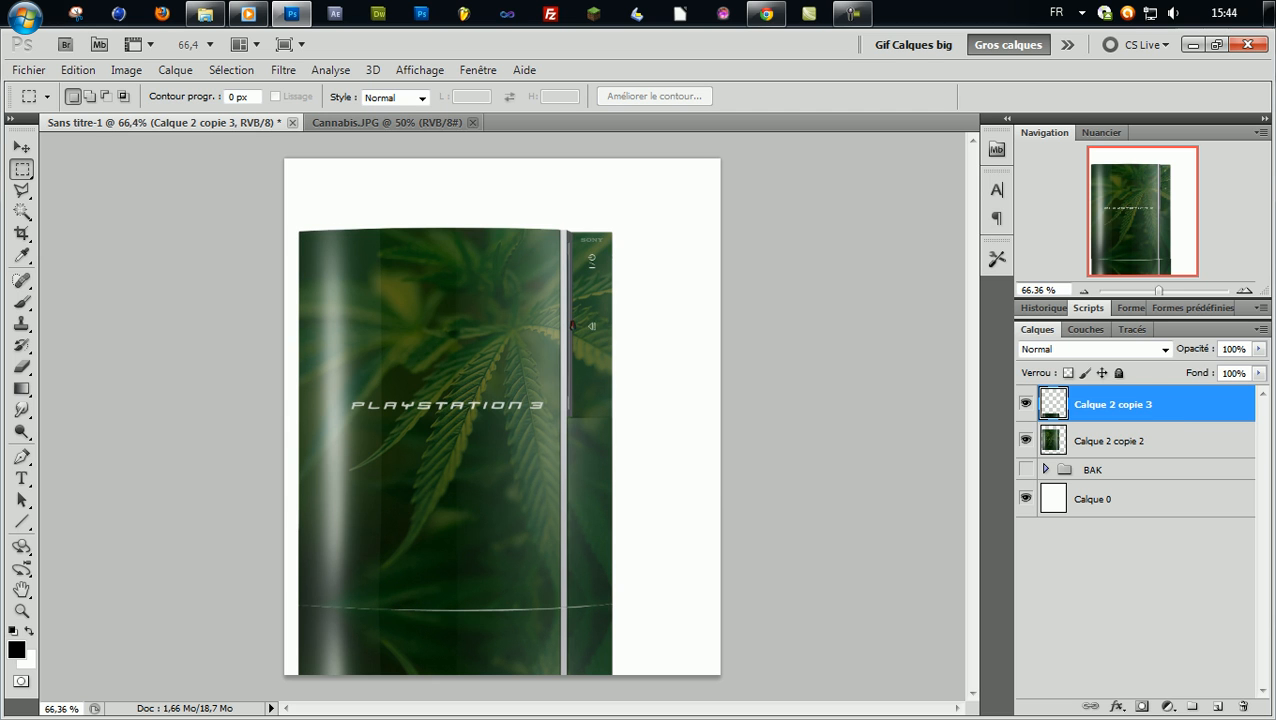
left_click(1150, 447)
left_click(1144, 420)
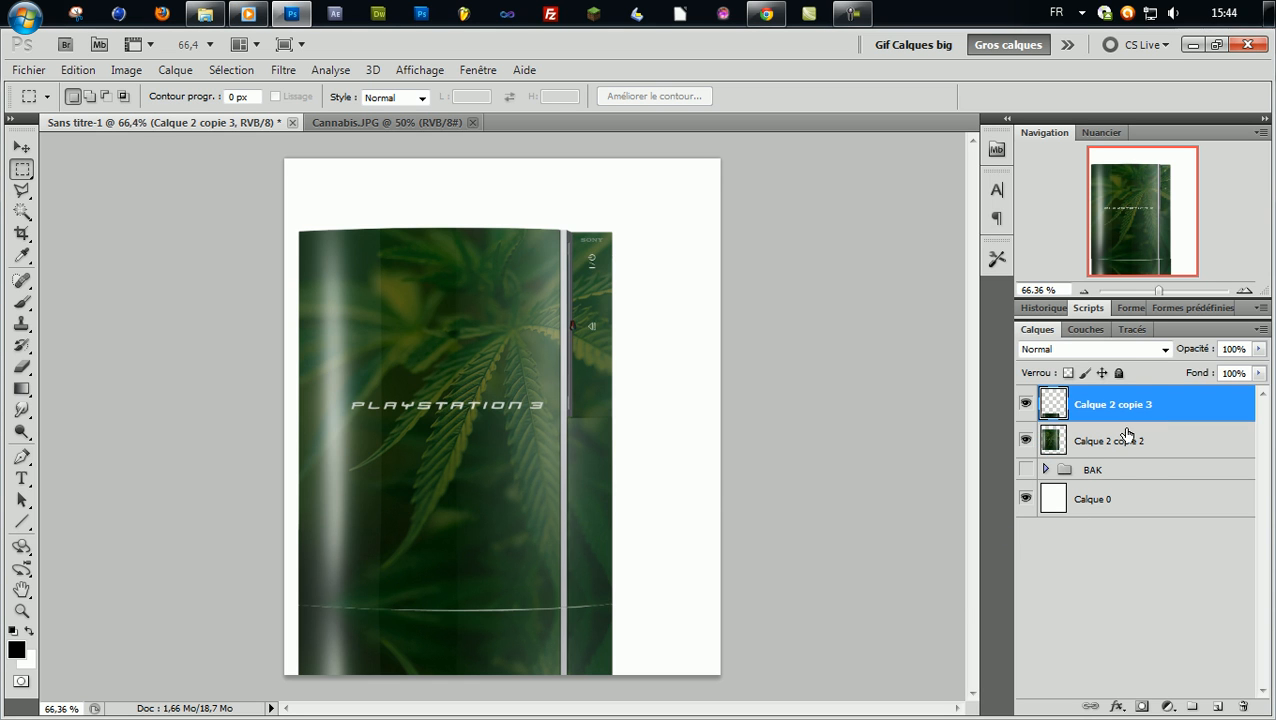
left_click(1026, 441)
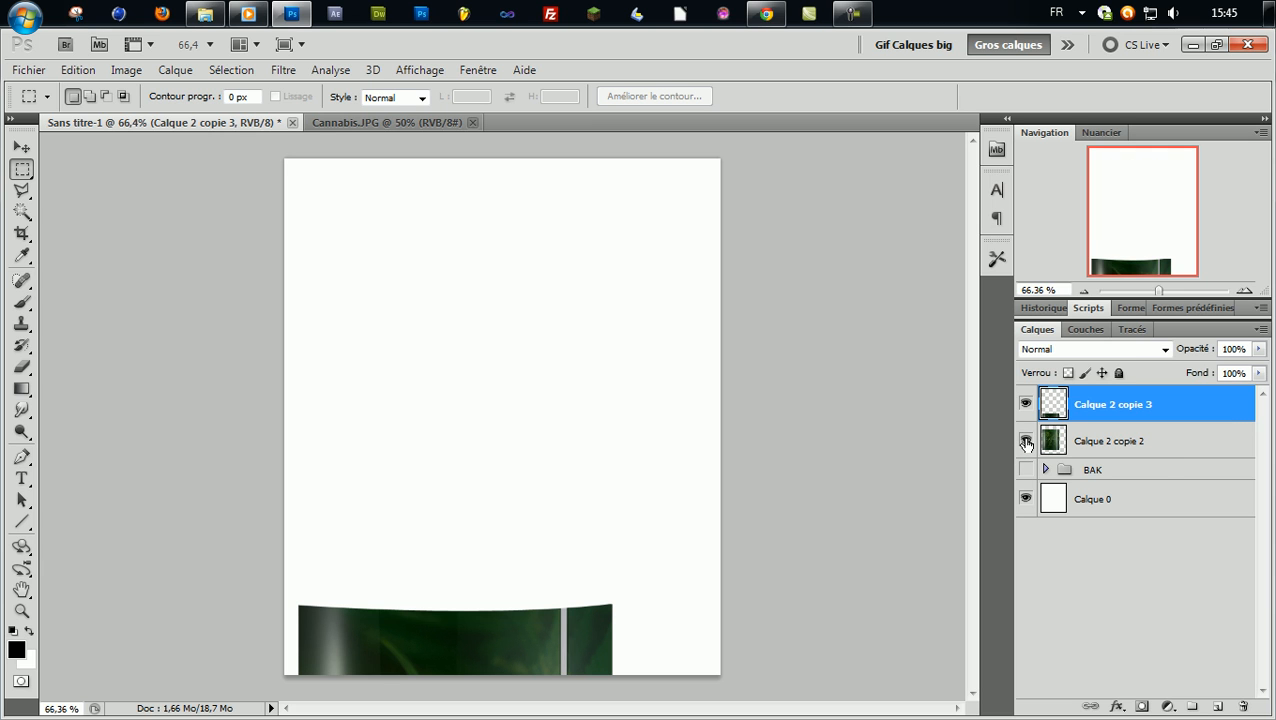
left_click(1026, 441)
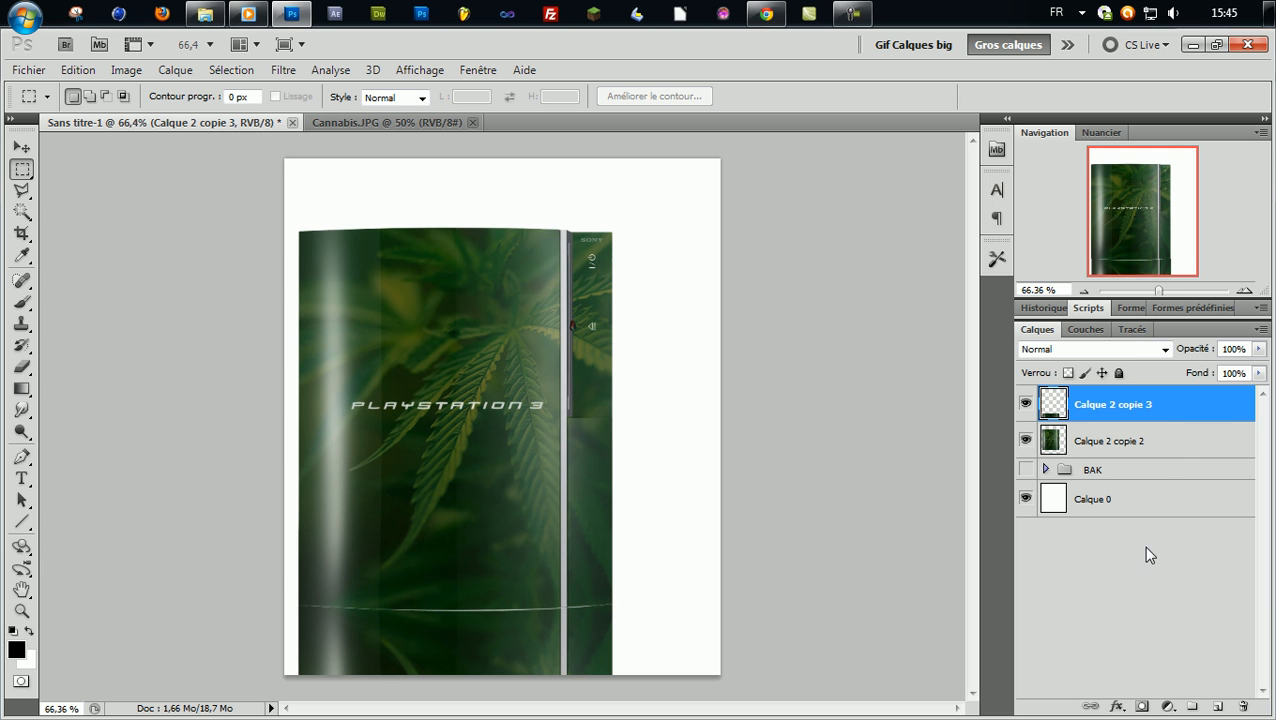
Step: Add a layer mask to Calque 2 copie 3 and fade the reflection toward its bottom with a black-to-transparent linear gradient
left_click(1143, 706)
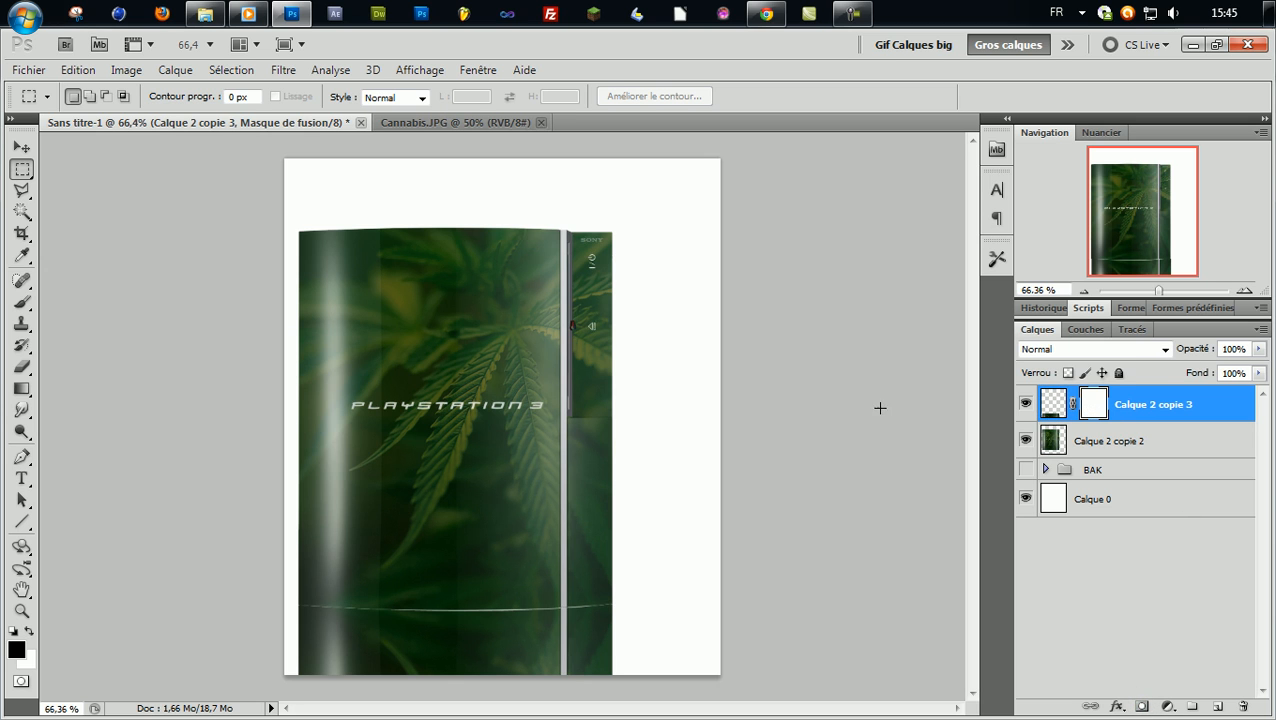
left_click(13, 631)
left_click(22, 389)
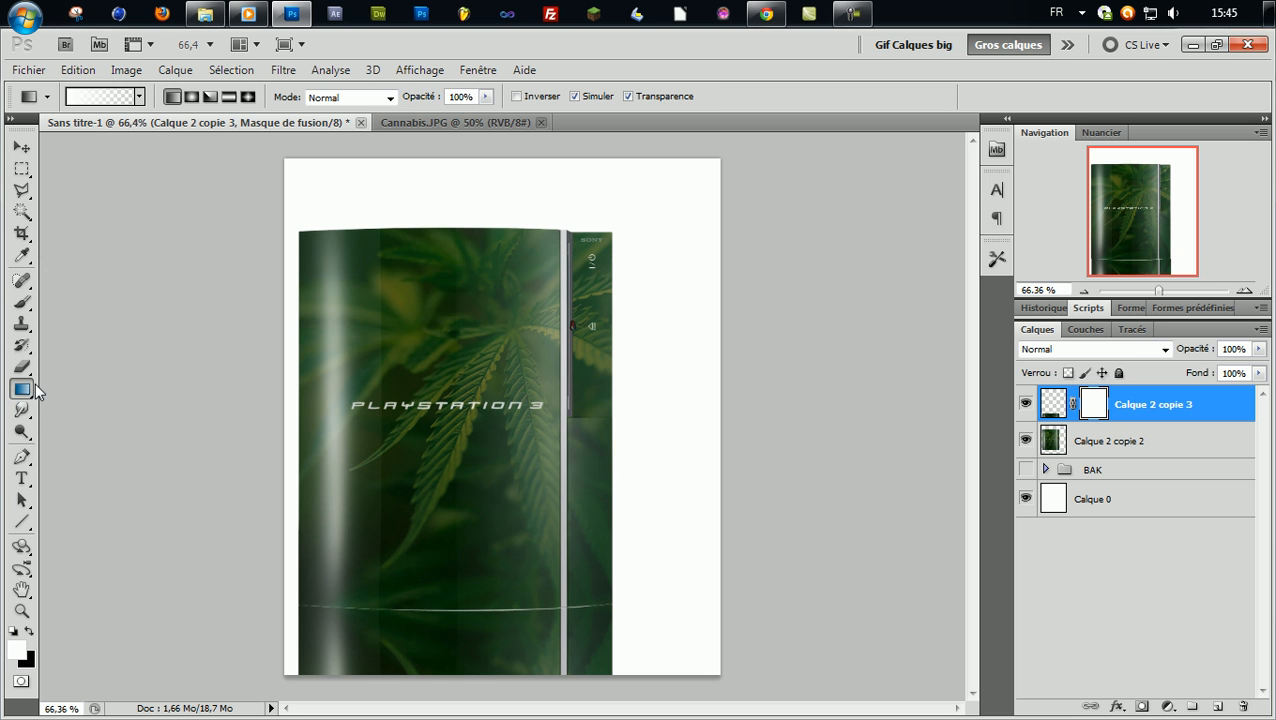
left_click(90, 387)
key("x")
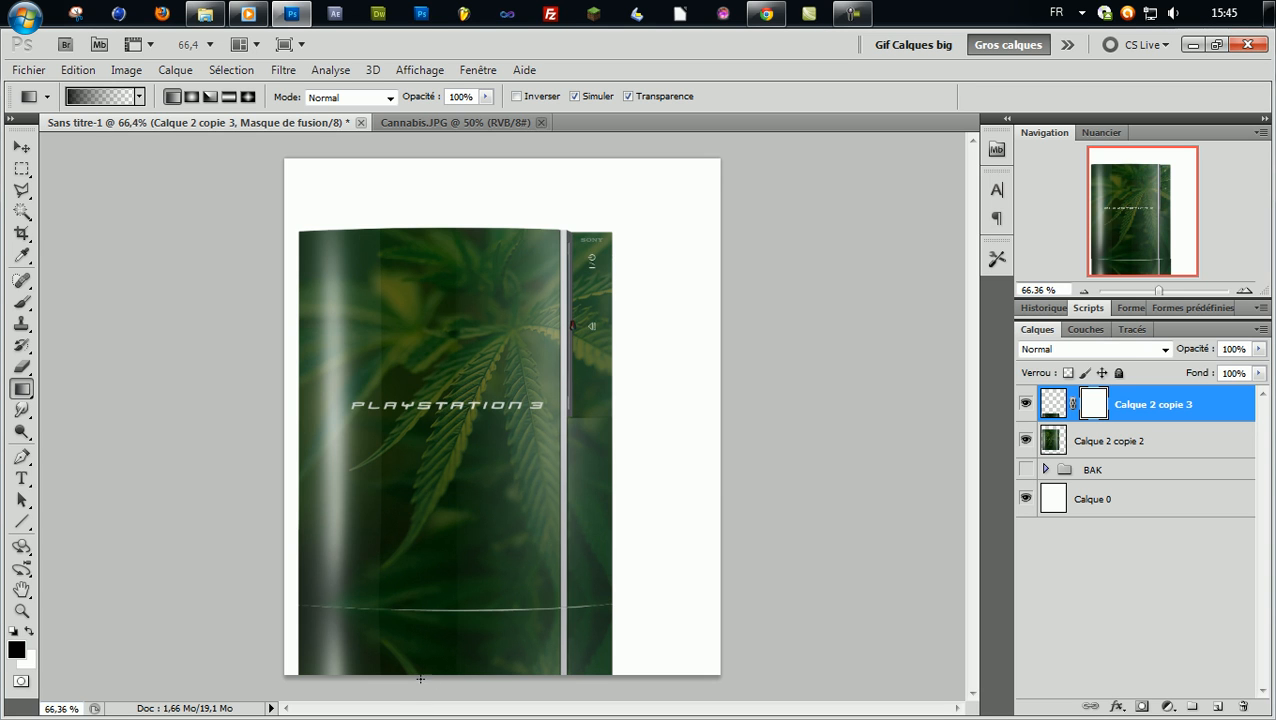
left_click_drag(418, 604, 441, 590)
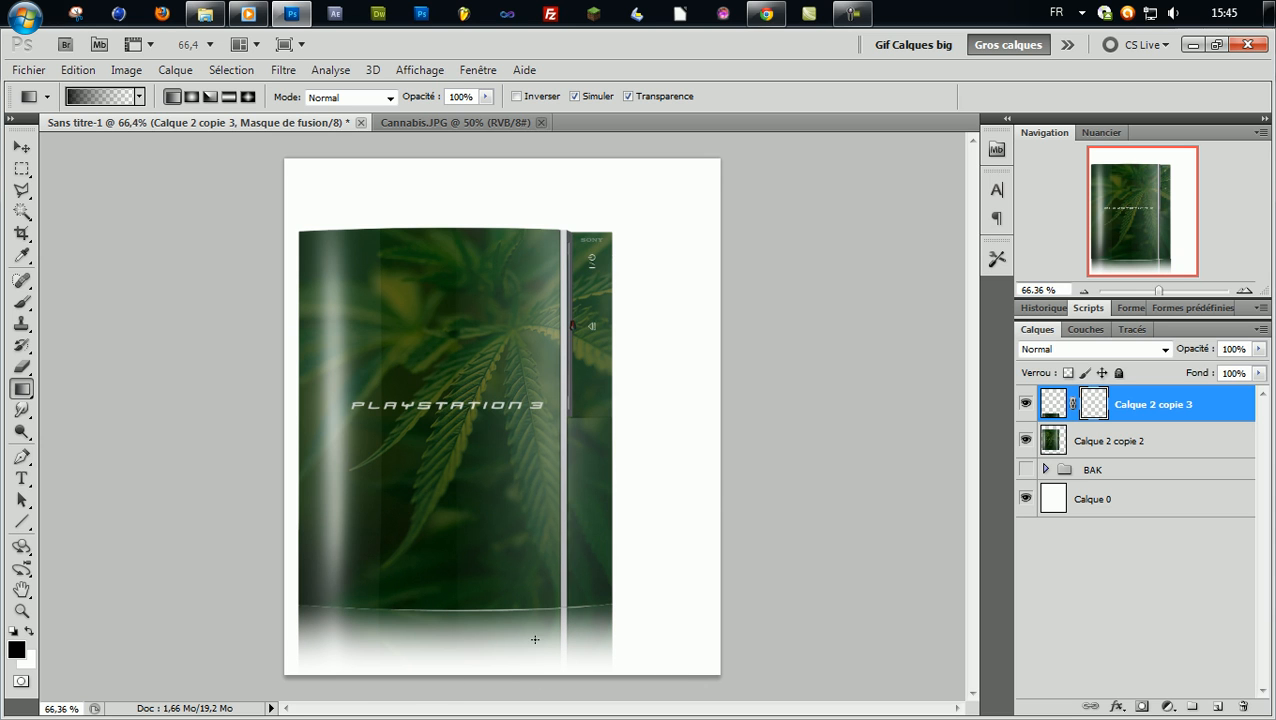
left_click_drag(537, 632, 537, 630)
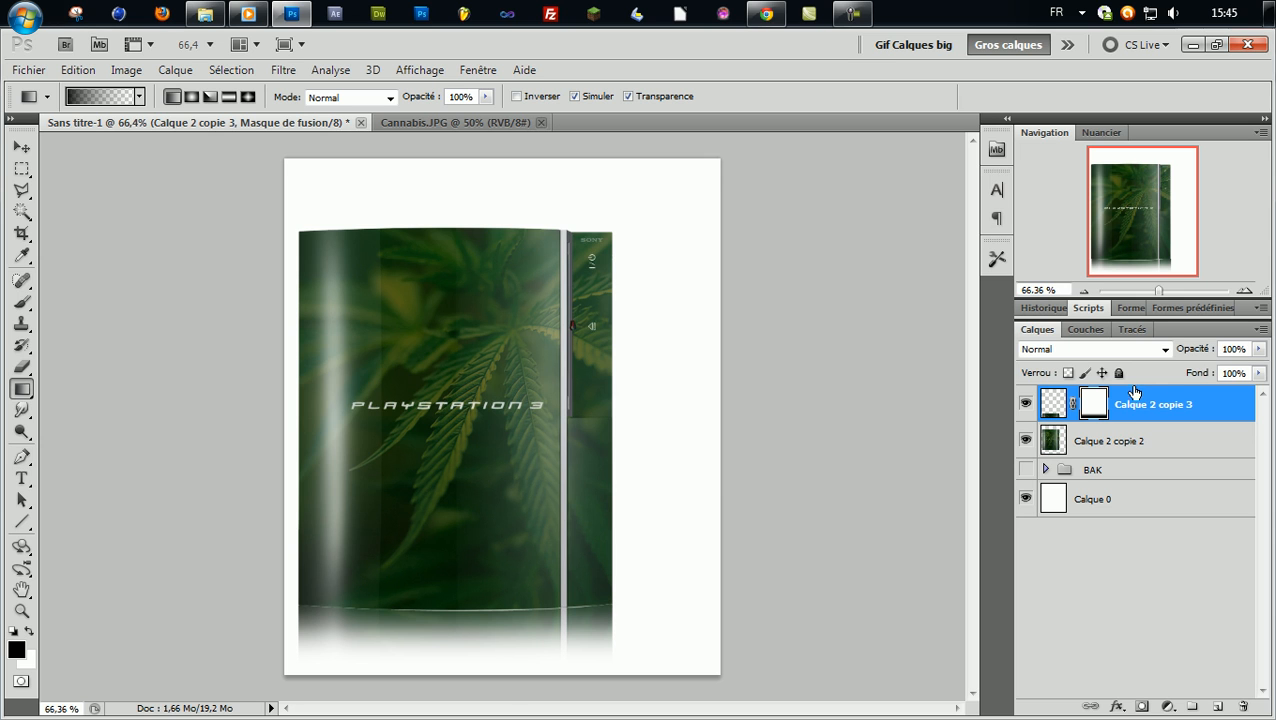
Step: Set the reflection layer's opacity to 73% and merge it with Calque 2 copie 2
left_click_drag(1193, 358, 1176, 350)
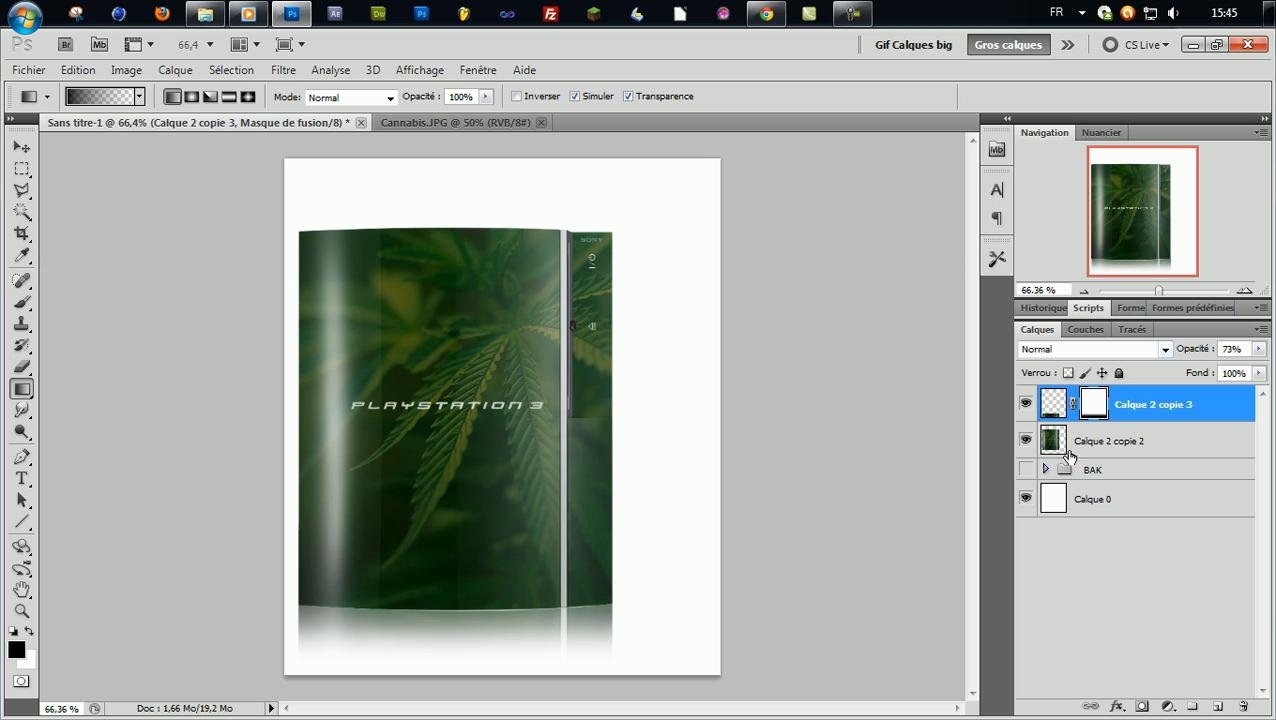
left_click(1109, 440, "shift")
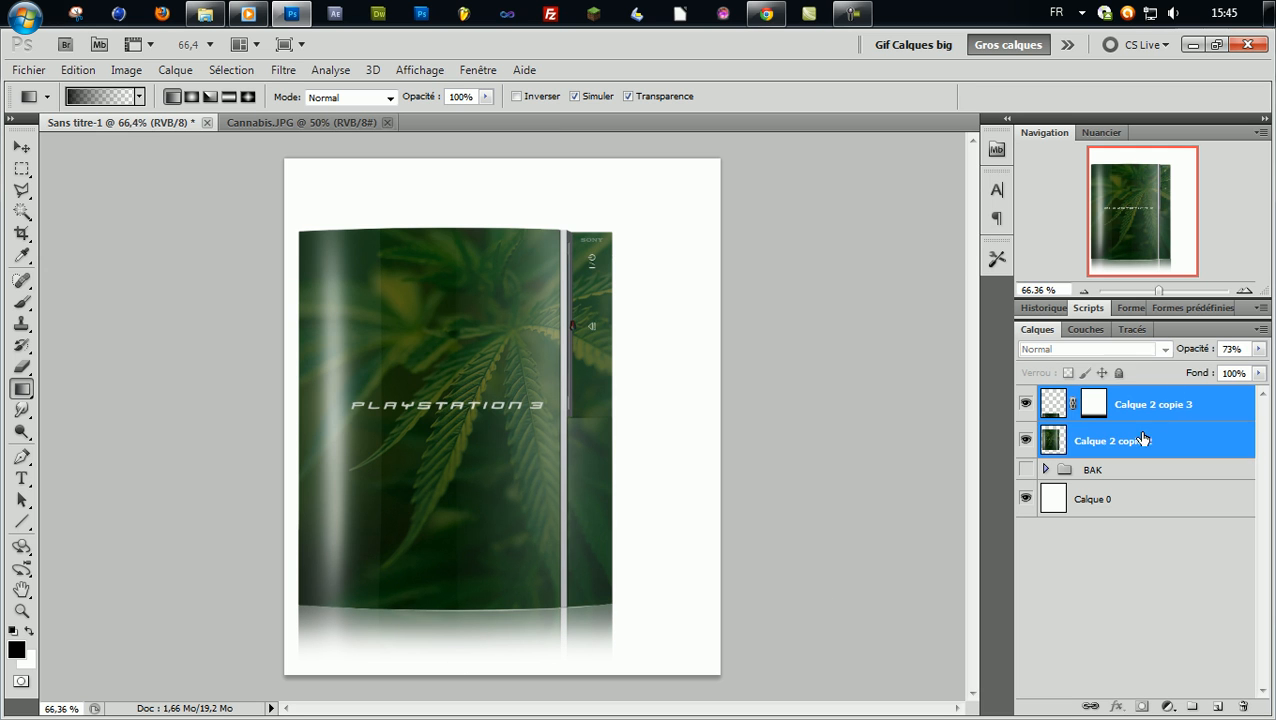
key("ctrl+e")
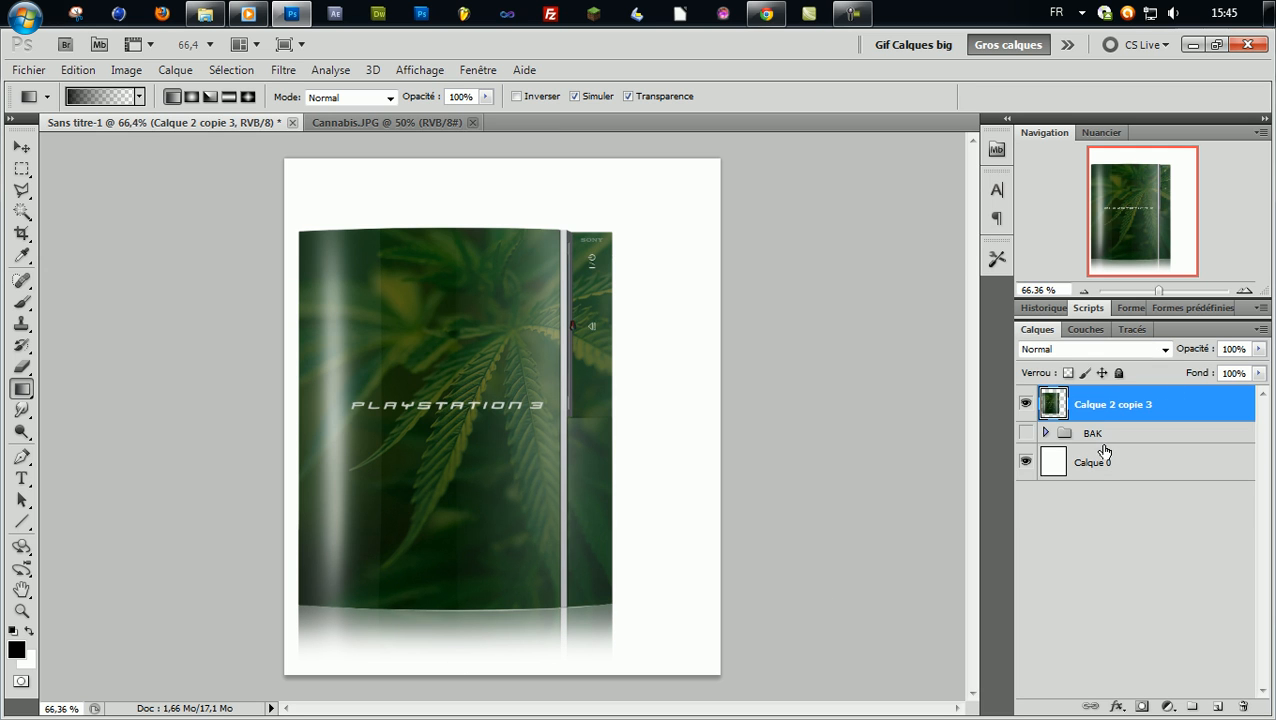
left_click(1026, 403)
left_click(1028, 403)
Step: Try a black fill on the background layer Calque 0, undo it, and reselect Calque 2 copie 3
left_click(1096, 466)
key("alt+BackSpace")
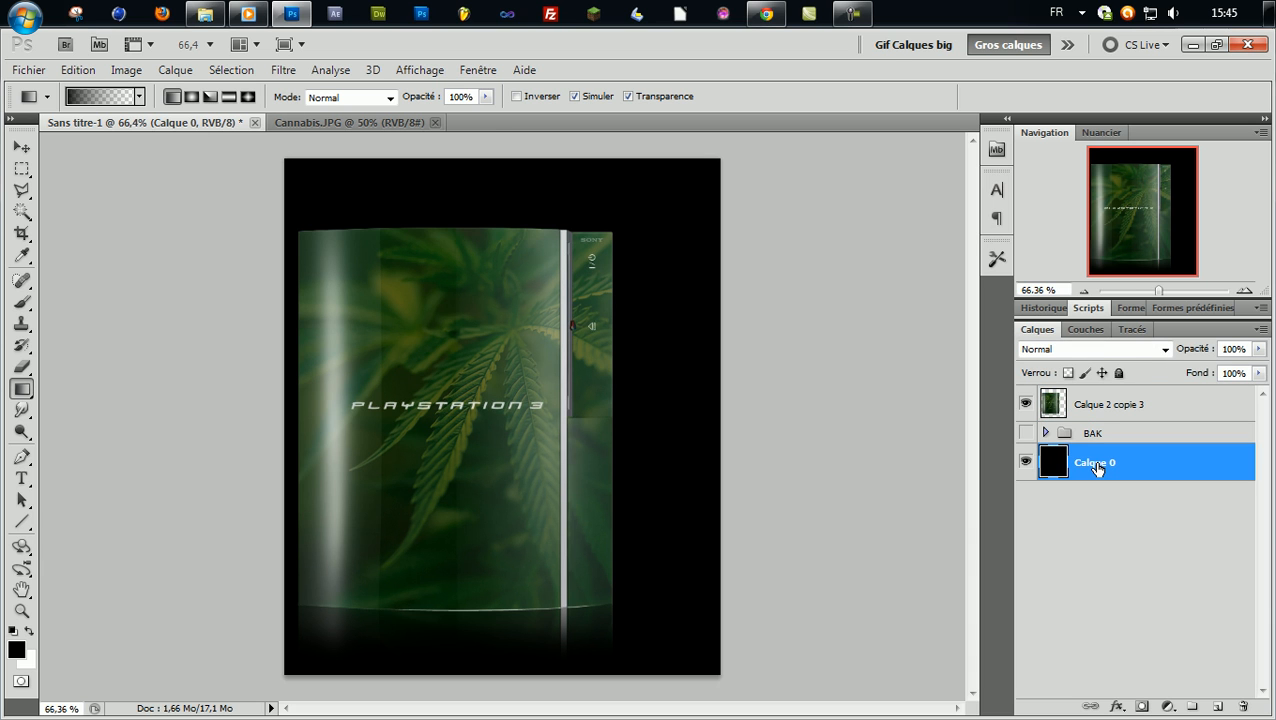
key("ctrl+z")
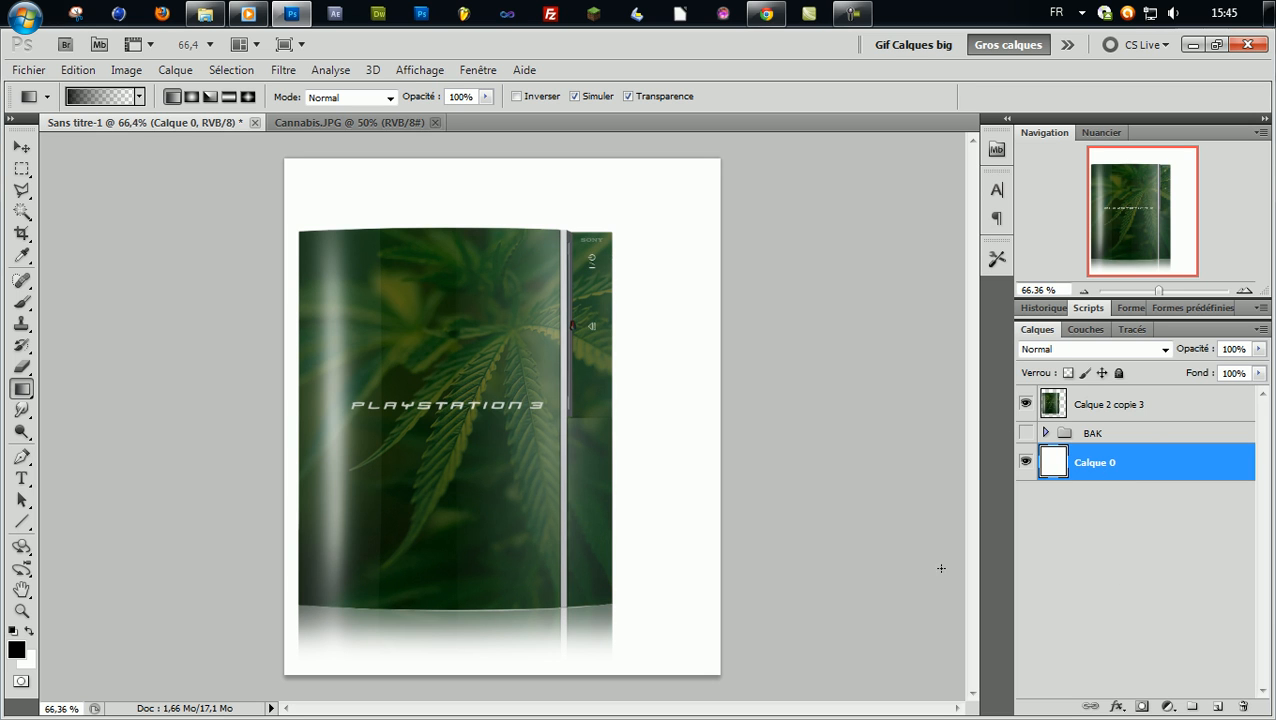
left_click(1115, 406)
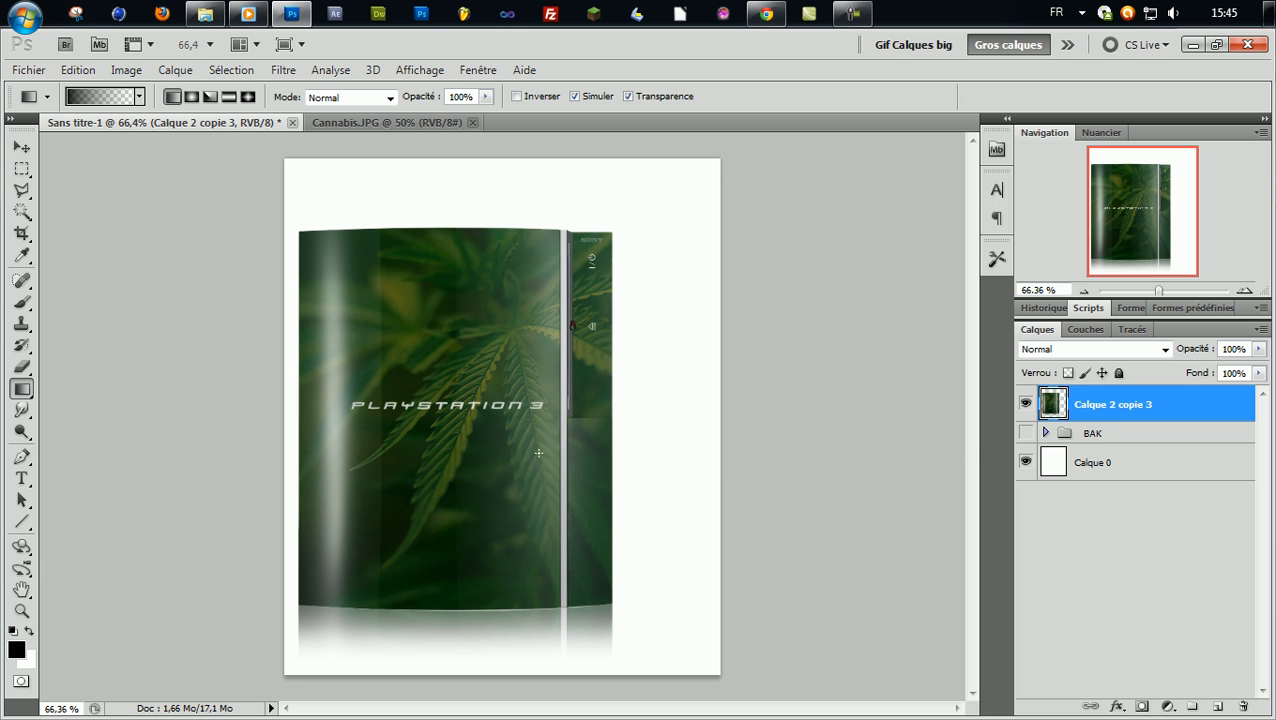
left_click_drag(1265, 410, 602, 182)
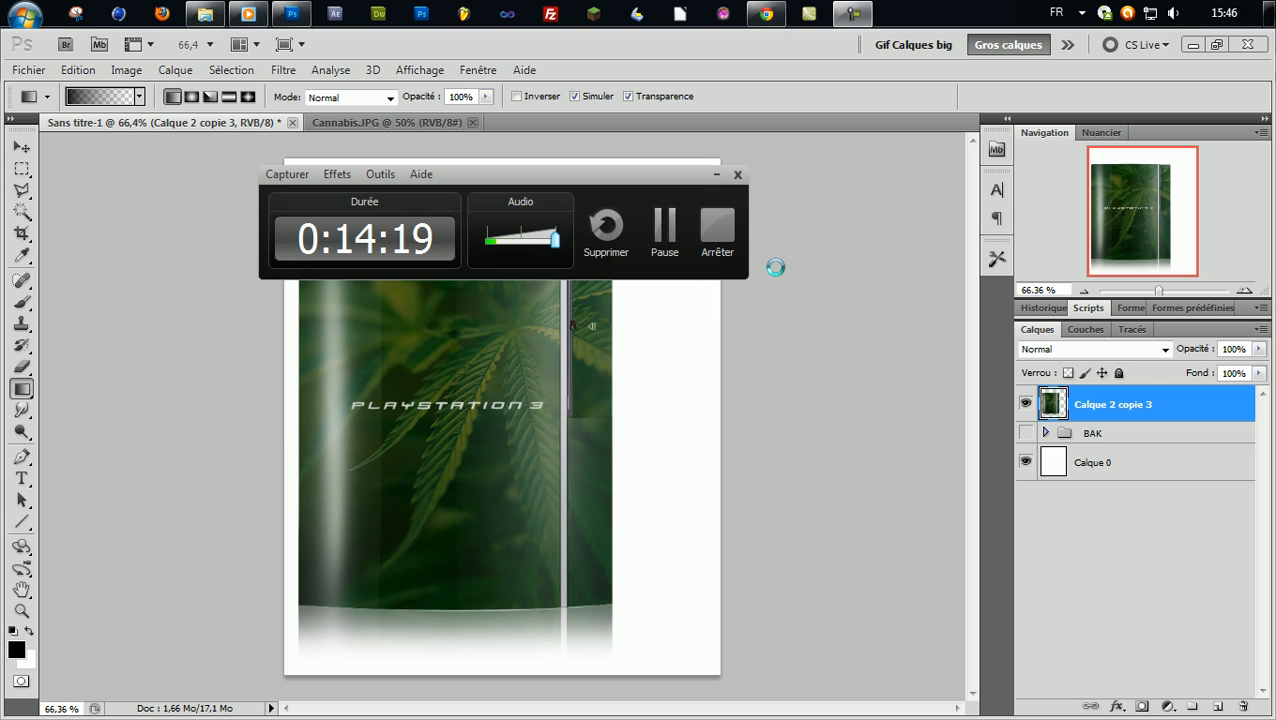